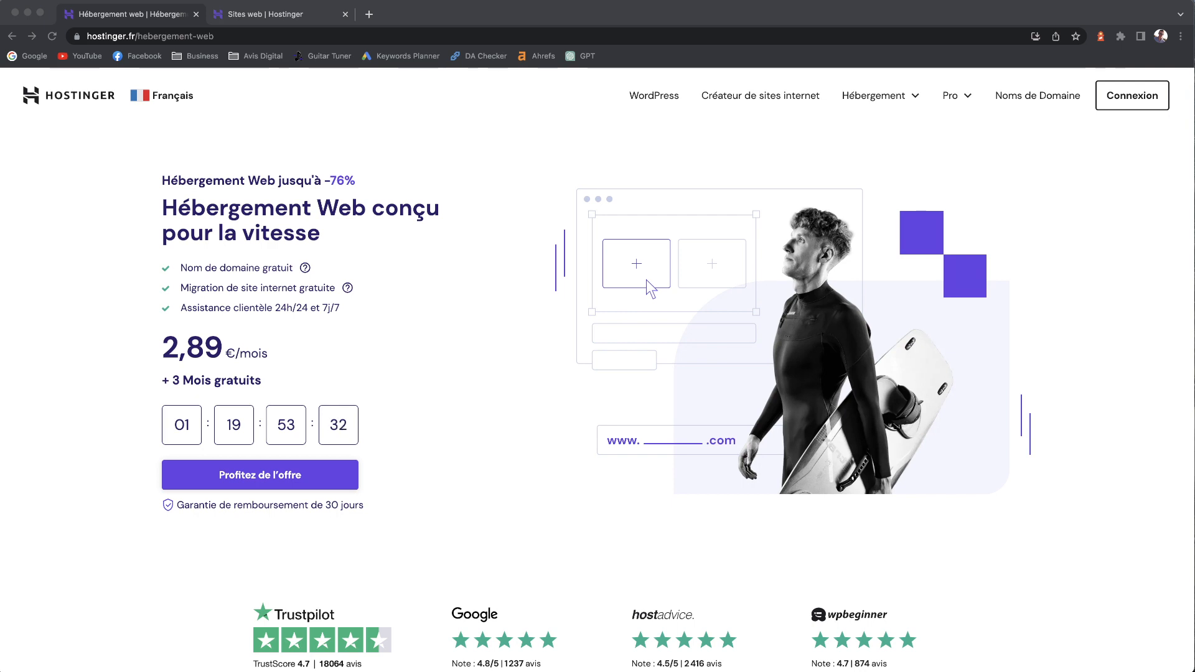
- Scroll Hostinger's page down to the web hosting plan cards priced 1,49 € to 9,99 € per month
{"action": "left_click", "coordinate": [502, 123]}
{"action": "scroll", "coordinate": [598, 391], "scroll_direction": "down", "scroll_amount": 1}
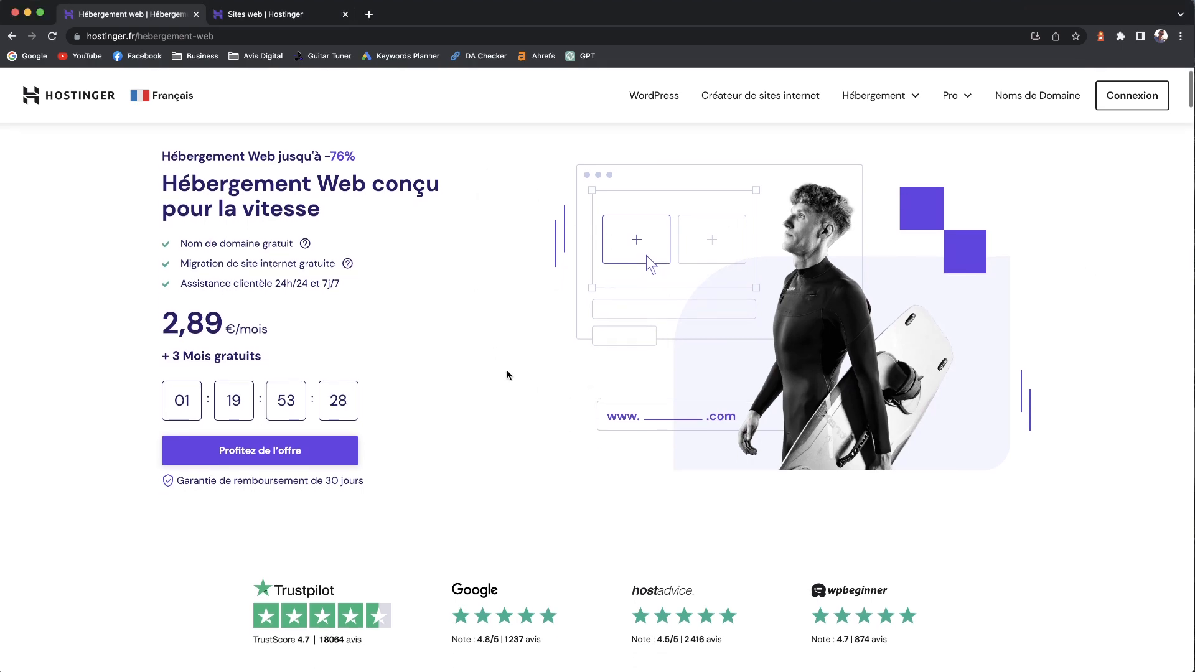
{"action": "scroll", "coordinate": [523, 392], "scroll_direction": "down", "scroll_amount": 10}
{"action": "scroll", "coordinate": [534, 399], "scroll_direction": "down", "scroll_amount": 5}
{"action": "scroll", "coordinate": [572, 367], "scroll_direction": "up", "scroll_amount": 3}
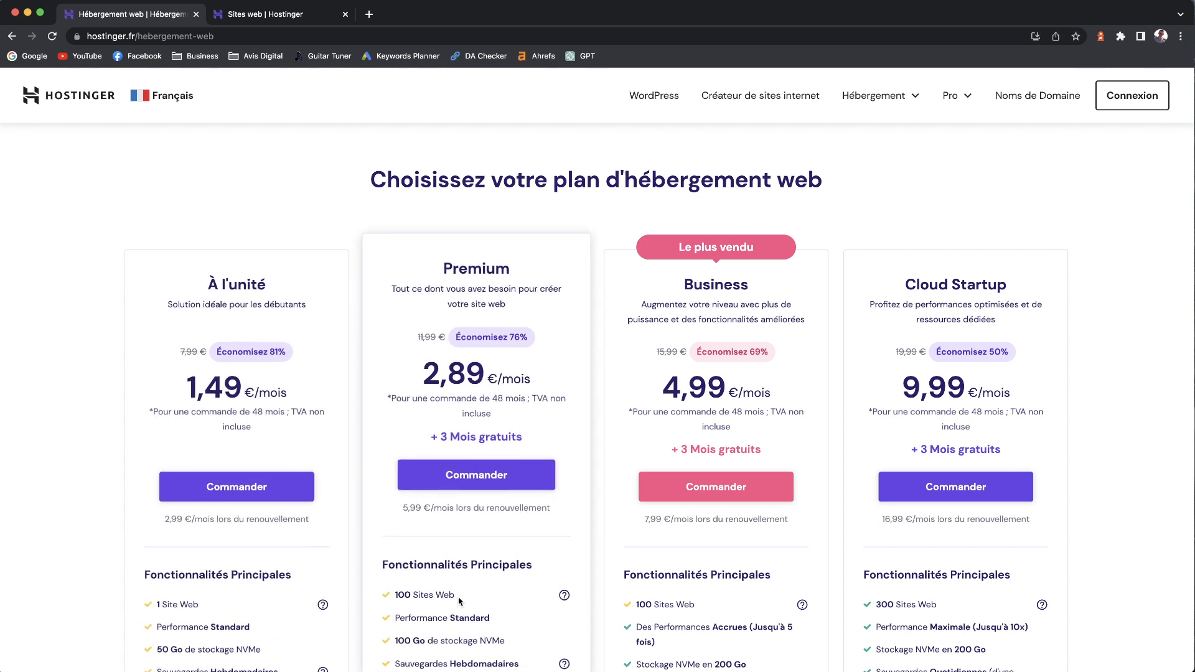
{"action": "left_click_drag", "start_coordinate": [458, 600], "coordinate": [402, 596]}
{"action": "left_click_drag", "start_coordinate": [696, 599], "coordinate": [642, 598]}
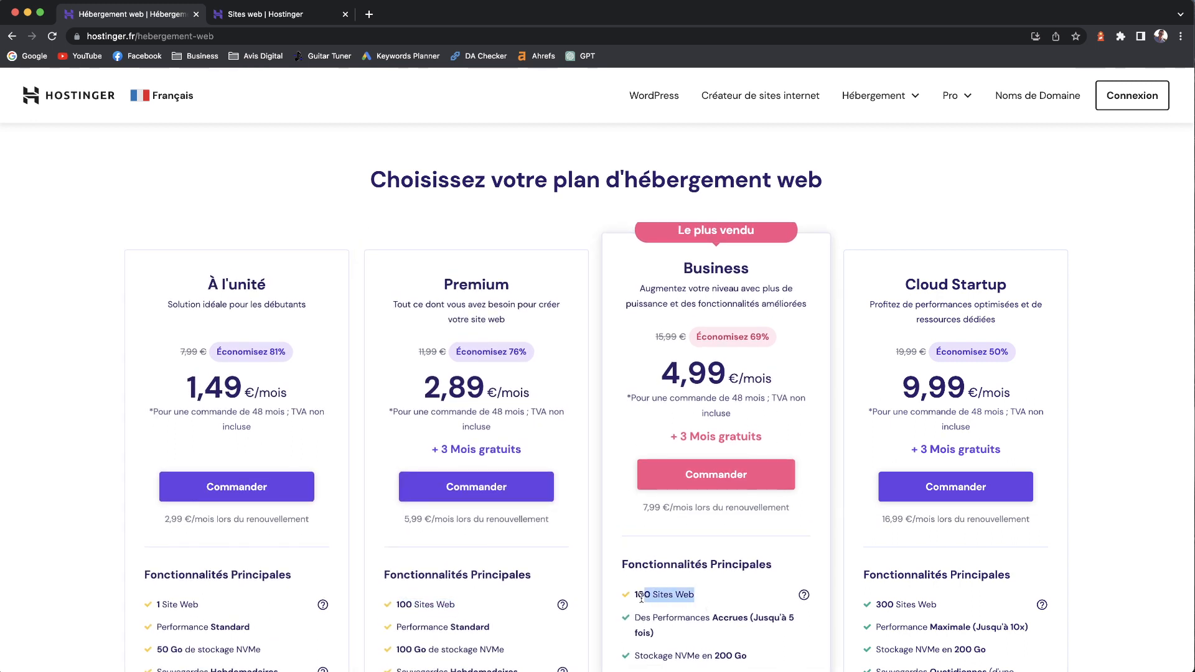
{"action": "left_click", "coordinate": [550, 605]}
{"action": "scroll", "coordinate": [479, 502], "scroll_direction": "up", "scroll_amount": 1}
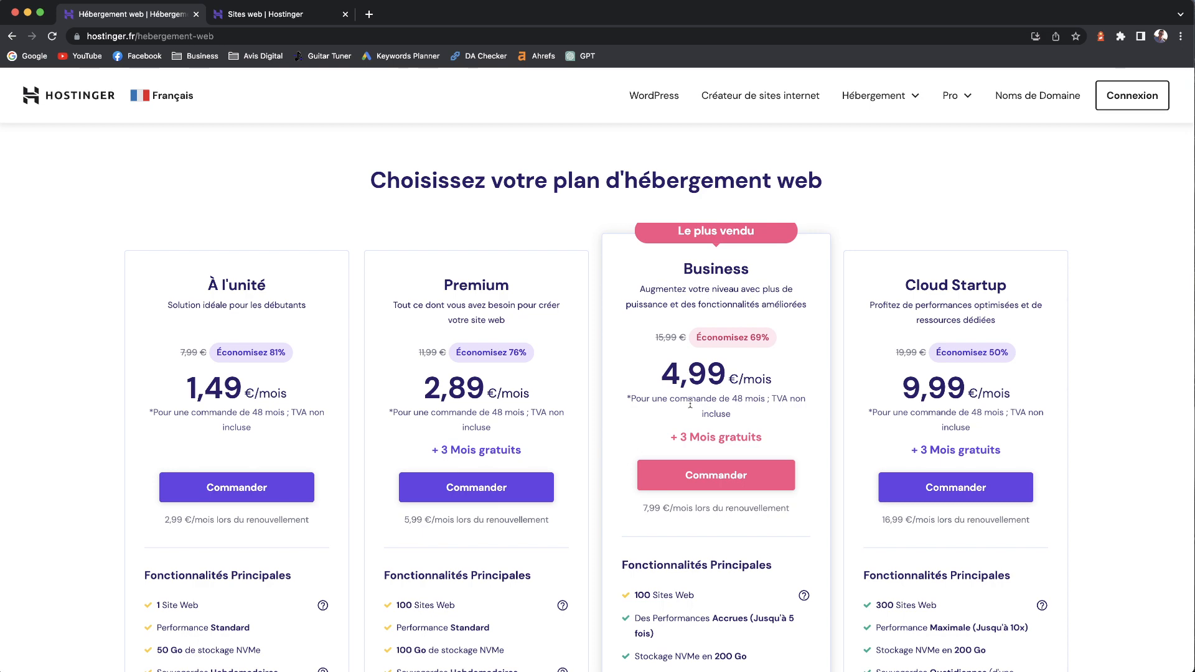
{"action": "scroll", "coordinate": [690, 405], "scroll_direction": "down", "scroll_amount": 2}
{"action": "left_click_drag", "start_coordinate": [767, 536], "coordinate": [648, 529]}
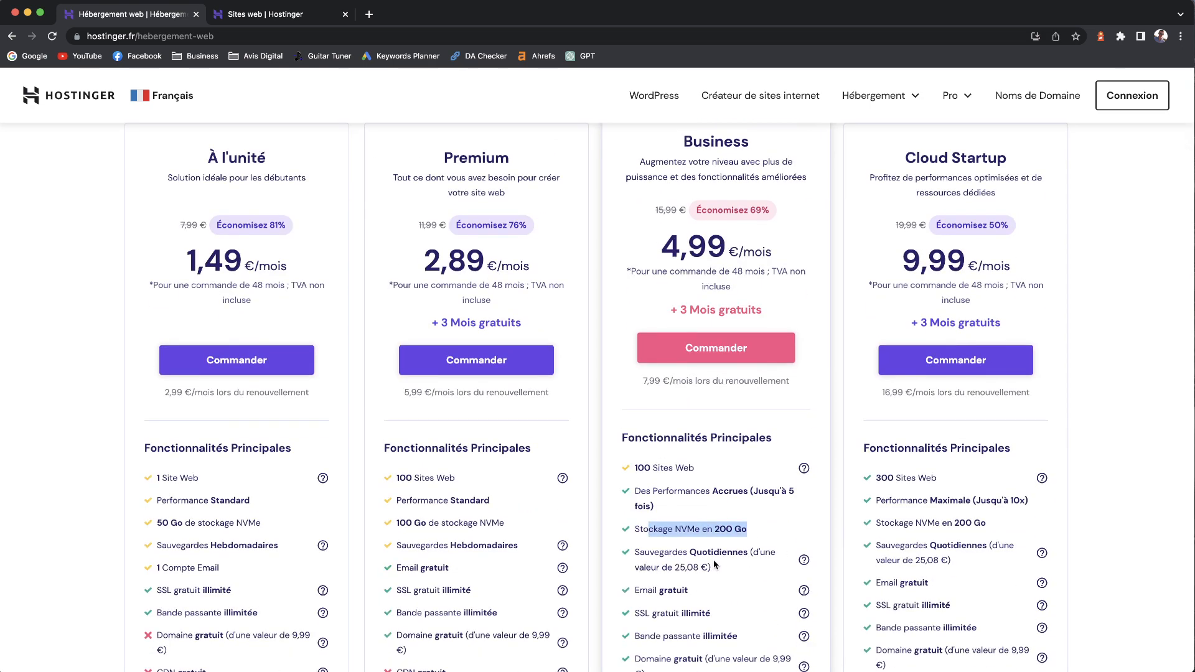
{"action": "left_click_drag", "start_coordinate": [730, 569], "coordinate": [650, 553]}
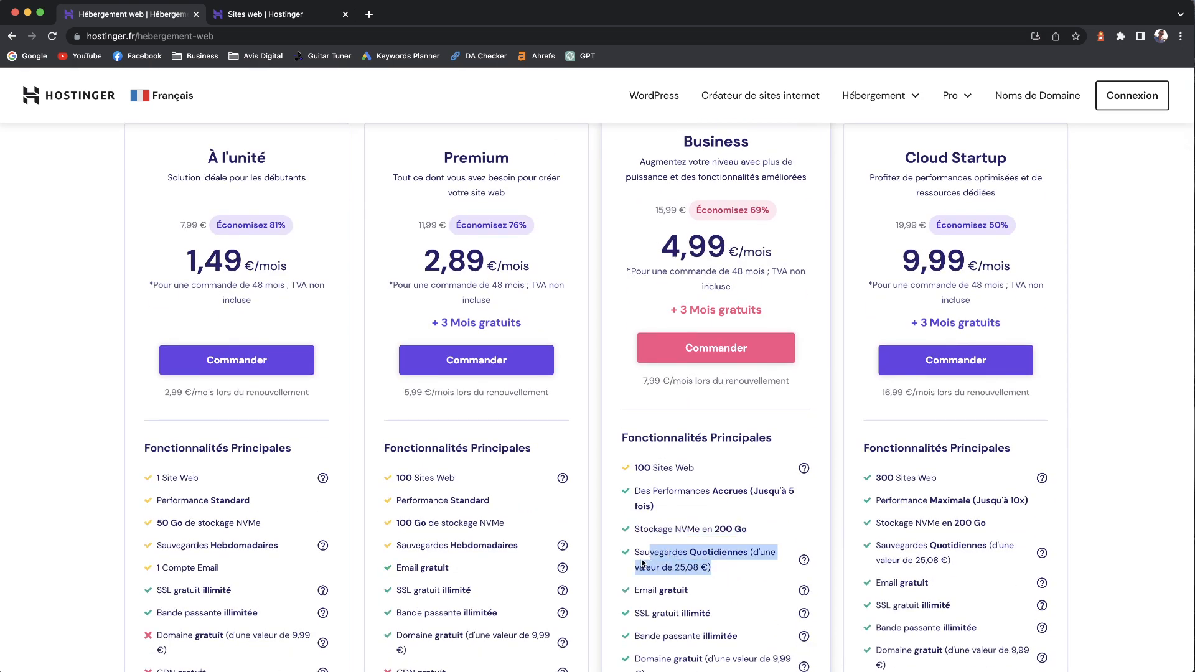
{"action": "scroll", "coordinate": [669, 562], "scroll_direction": "down", "scroll_amount": 3}
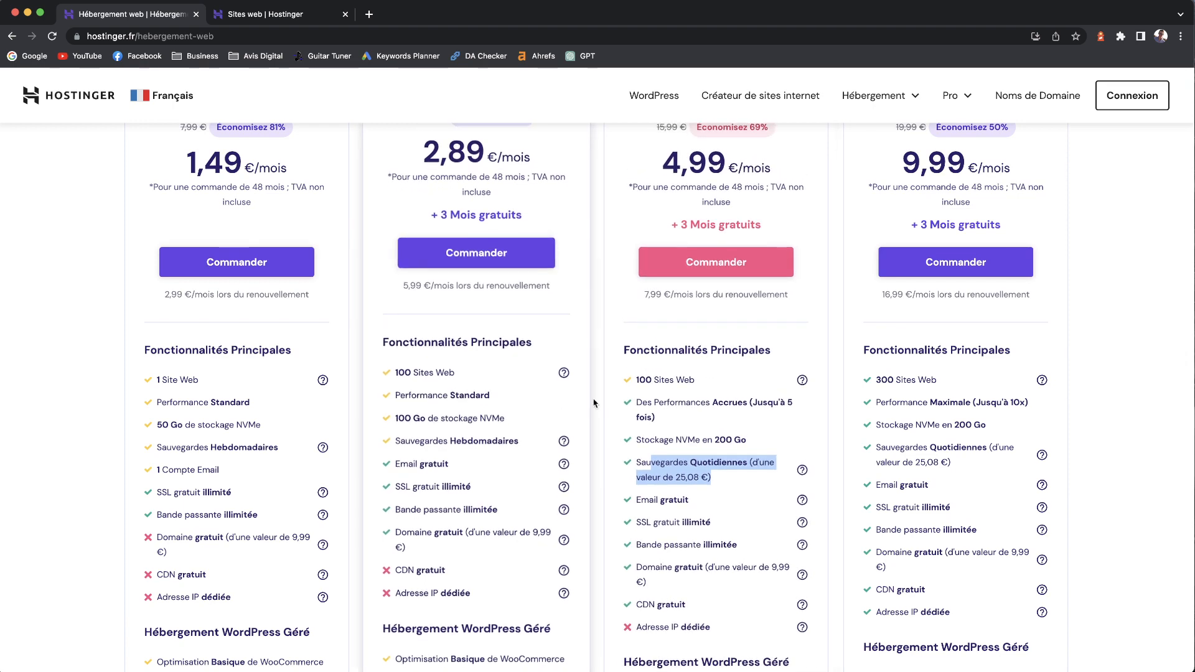
{"action": "scroll", "coordinate": [683, 195], "scroll_direction": "up", "scroll_amount": 1}
{"action": "scroll", "coordinate": [684, 195], "scroll_direction": "up", "scroll_amount": 2}
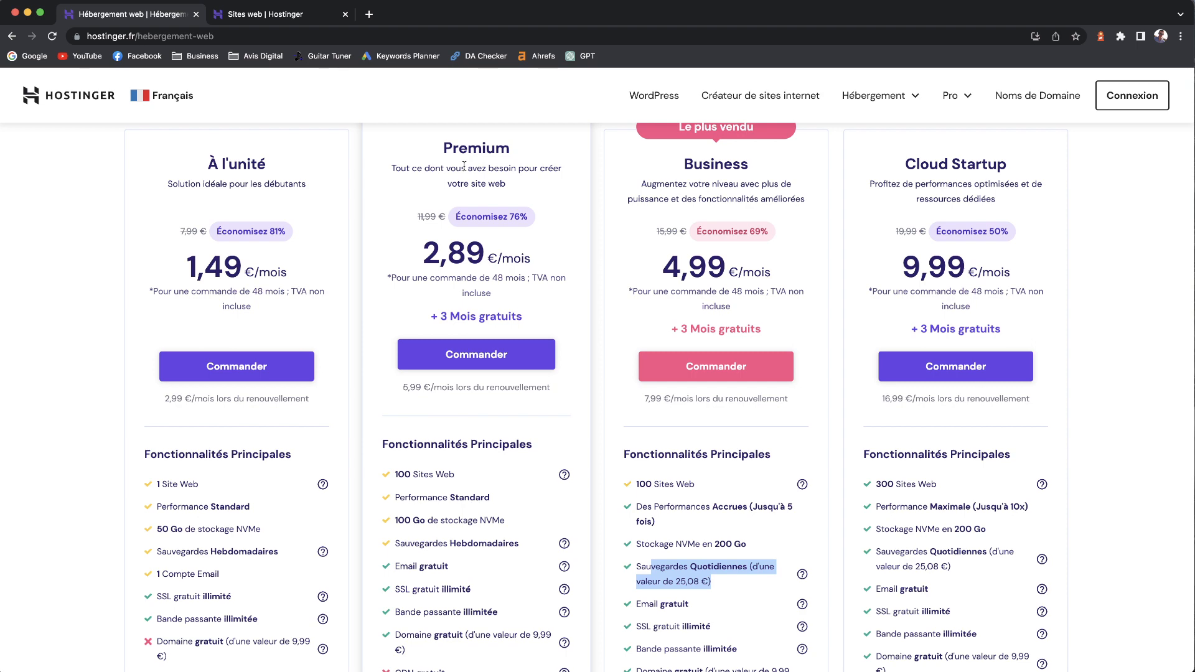
{"action": "scroll", "coordinate": [747, 175], "scroll_direction": "up", "scroll_amount": 2}
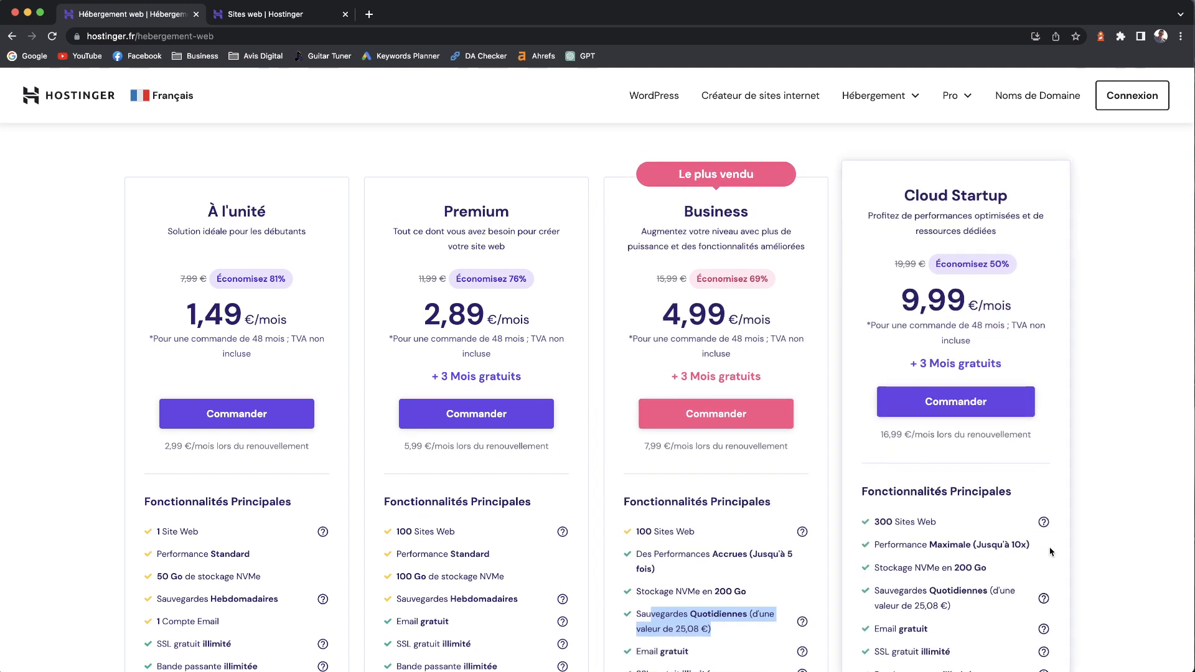
{"action": "left_click_drag", "start_coordinate": [1051, 552], "coordinate": [970, 546]}
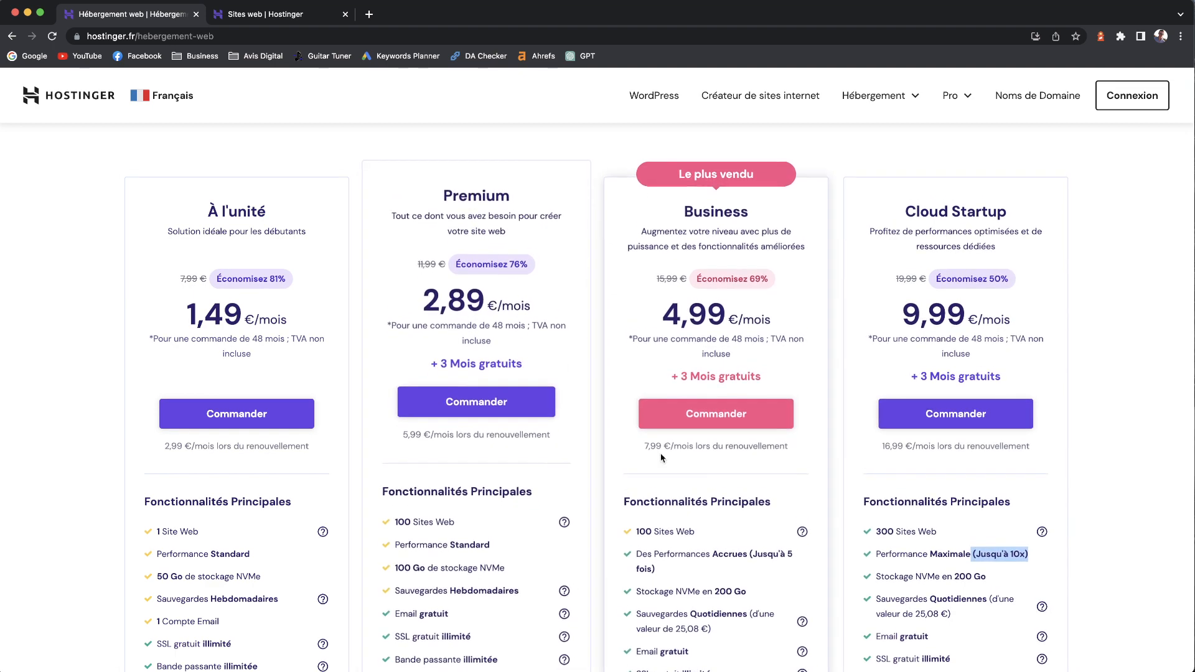
{"action": "left_click", "coordinate": [893, 522]}
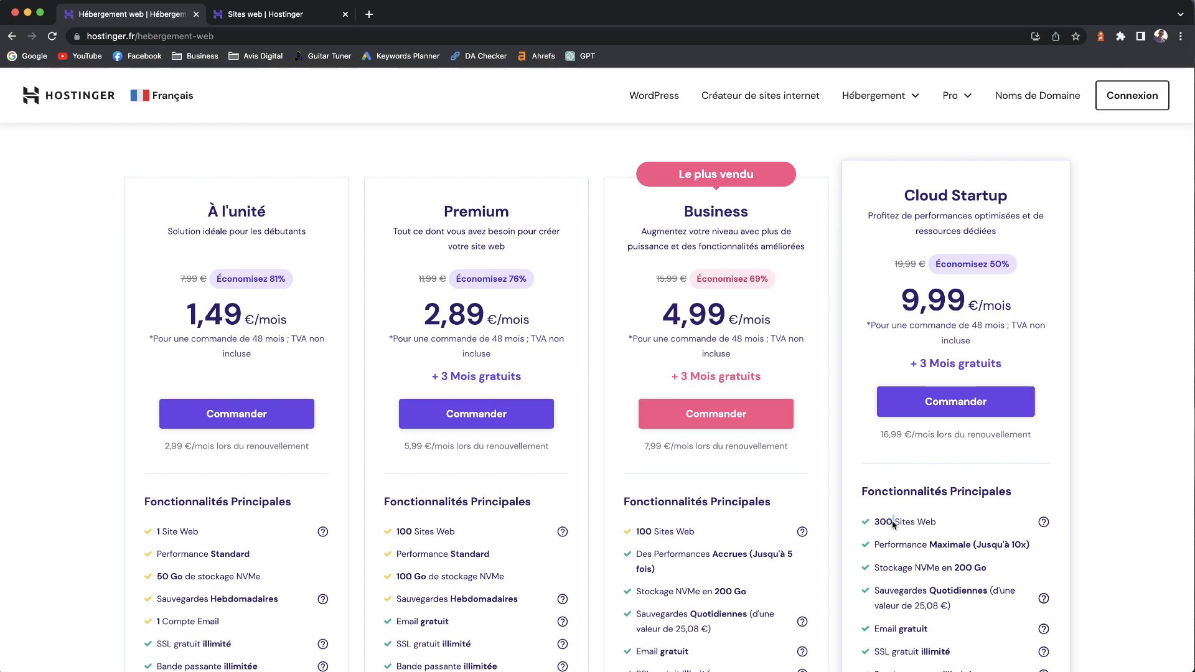
{"action": "scroll", "coordinate": [900, 451], "scroll_direction": "down", "scroll_amount": 2}
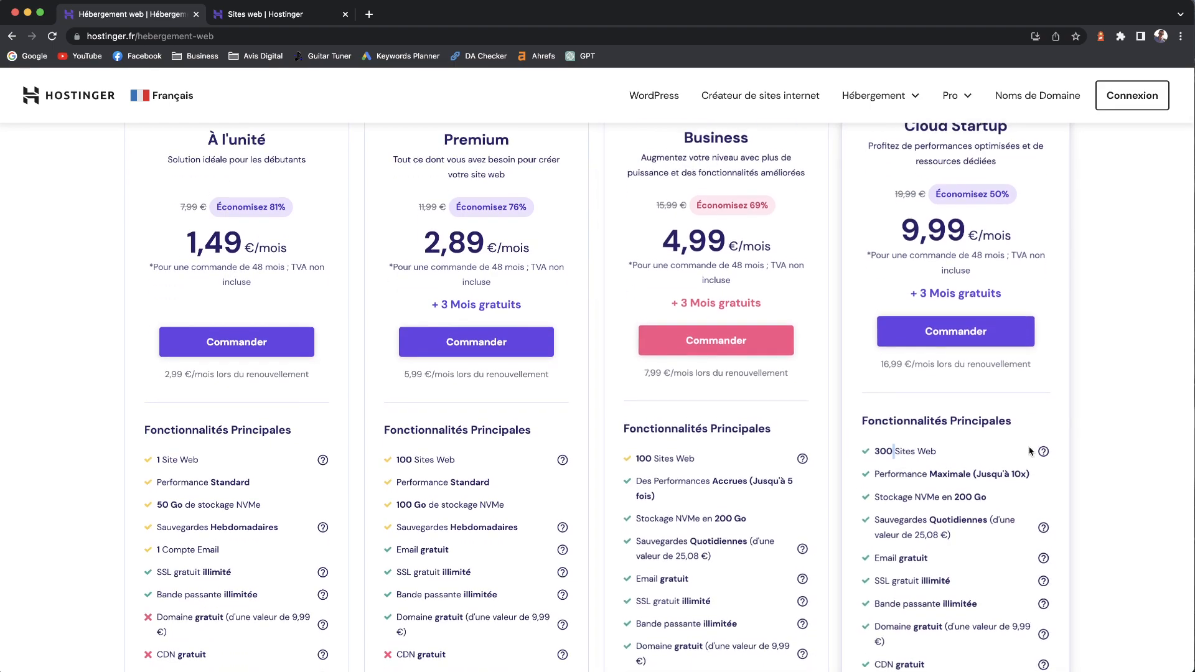
{"action": "scroll", "coordinate": [927, 400], "scroll_direction": "down", "scroll_amount": 20}
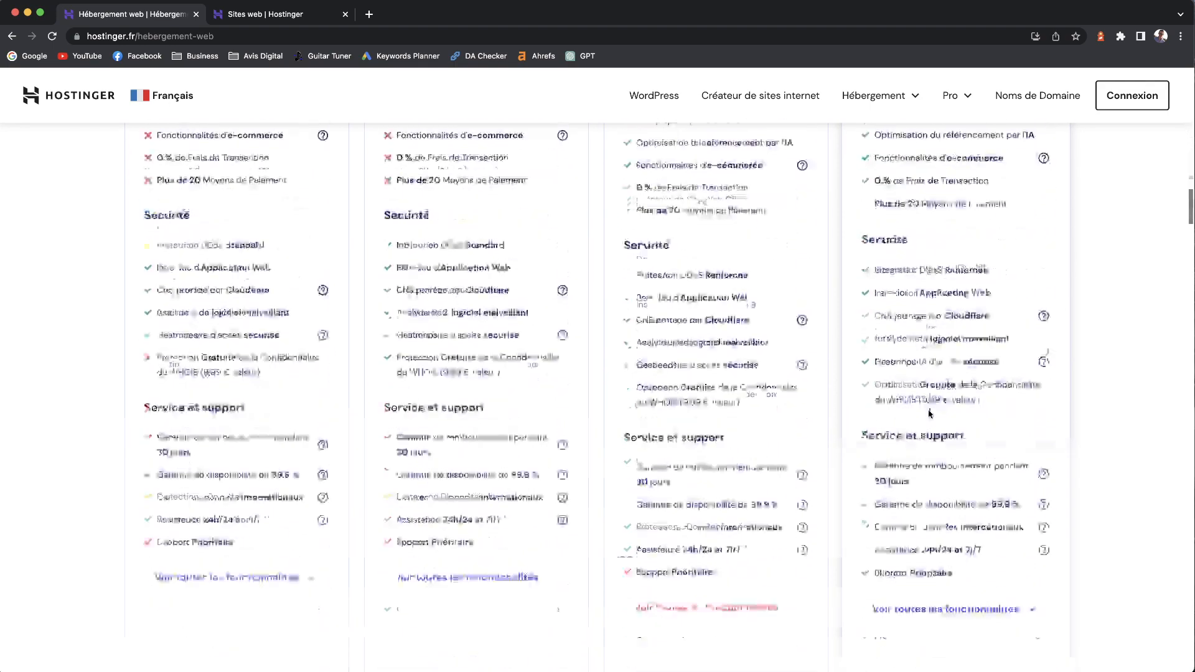
{"action": "scroll", "coordinate": [886, 416], "scroll_direction": "up", "scroll_amount": 2}
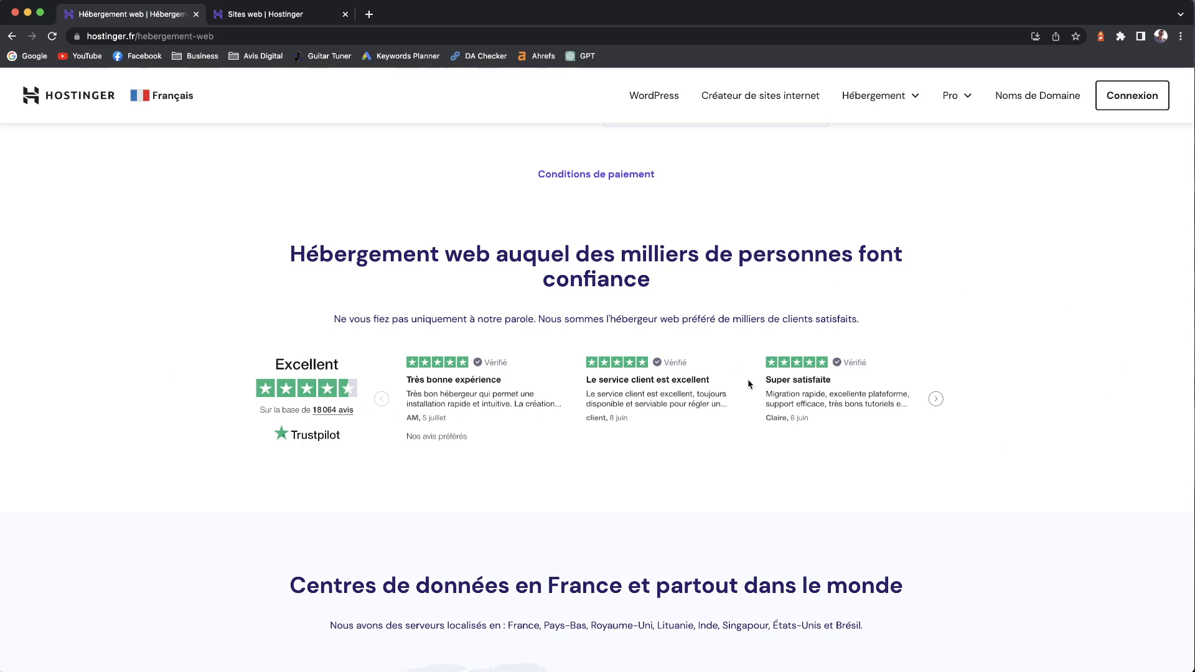
{"action": "scroll", "coordinate": [747, 383], "scroll_direction": "down", "scroll_amount": 10}
{"action": "scroll", "coordinate": [742, 382], "scroll_direction": "up", "scroll_amount": 5}
{"action": "scroll", "coordinate": [685, 373], "scroll_direction": "down", "scroll_amount": 2}
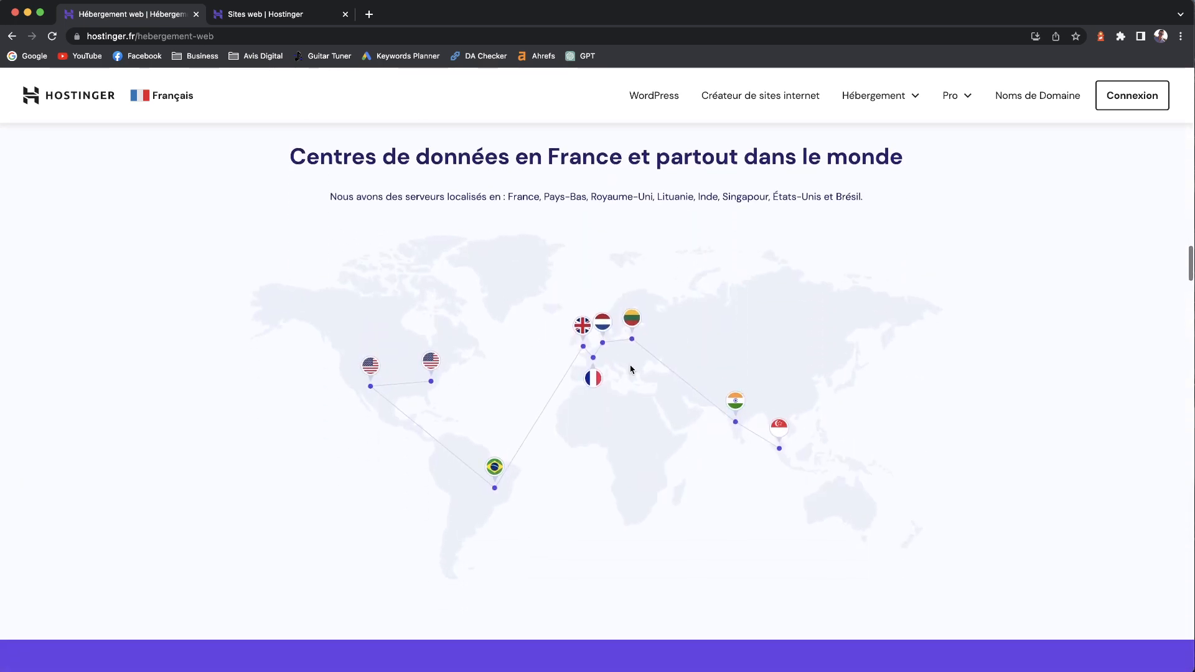
{"action": "scroll", "coordinate": [685, 392], "scroll_direction": "down", "scroll_amount": 6}
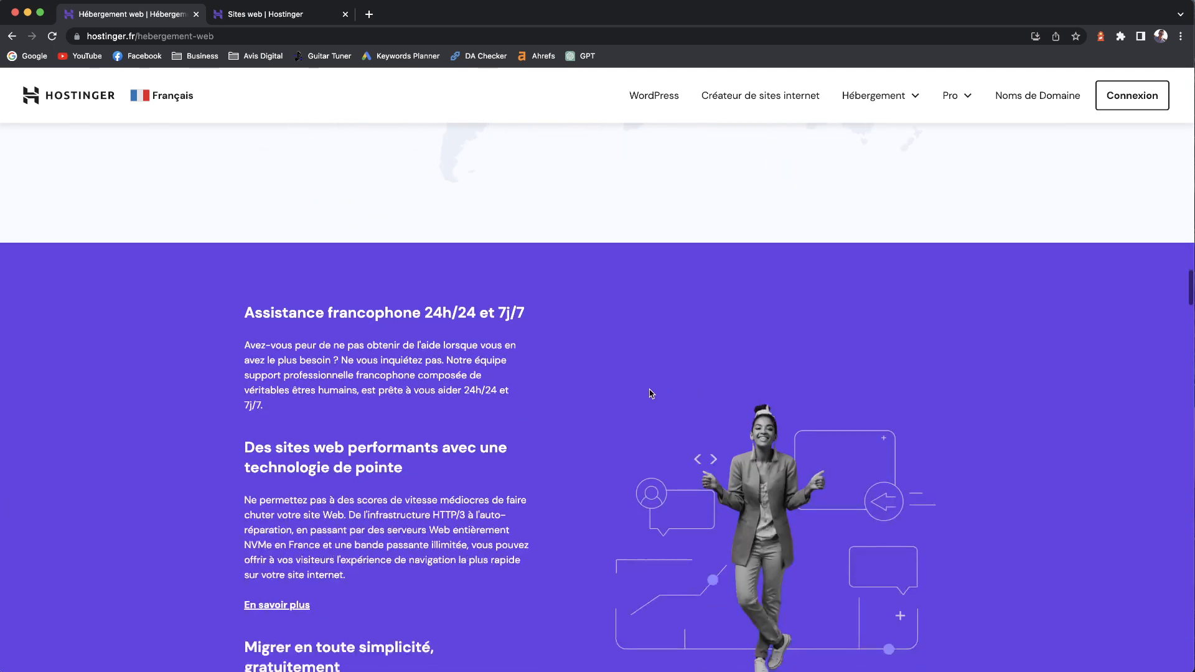
{"action": "scroll", "coordinate": [650, 393], "scroll_direction": "down", "scroll_amount": 3}
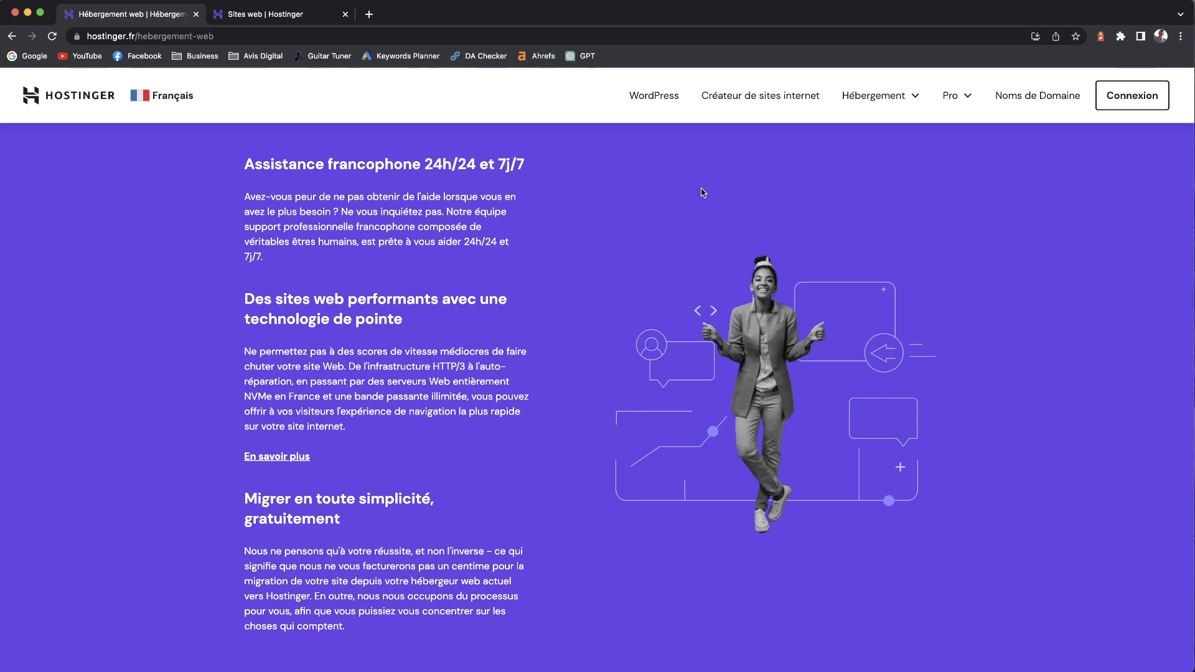
{"action": "scroll", "coordinate": [601, 231], "scroll_direction": "up", "scroll_amount": 20}
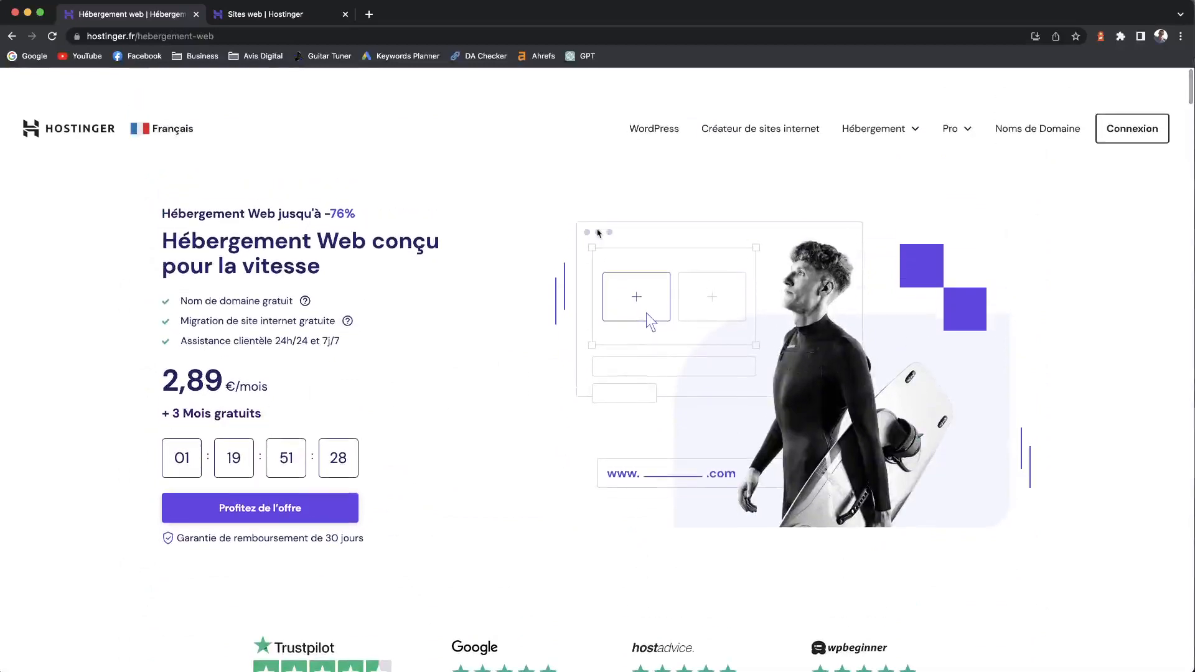
{"action": "scroll", "coordinate": [646, 319], "scroll_direction": "down", "scroll_amount": 5}
{"action": "scroll", "coordinate": [561, 289], "scroll_direction": "down", "scroll_amount": 8}
{"action": "scroll", "coordinate": [747, 190], "scroll_direction": "up", "scroll_amount": 2}
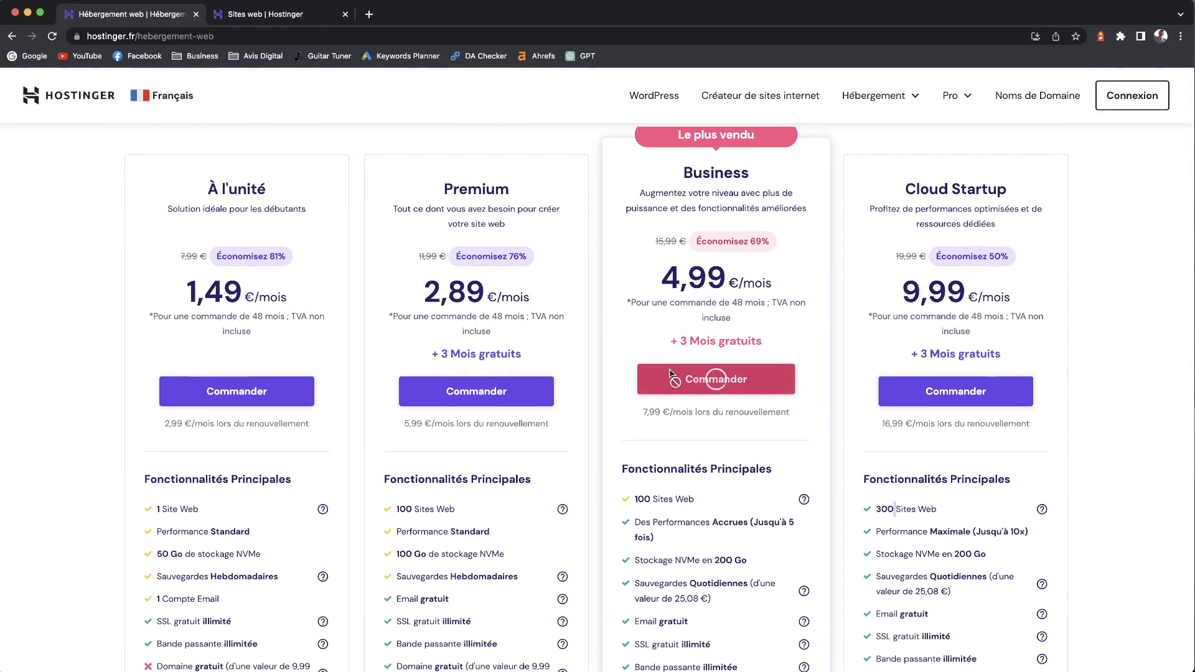
- Order the Business hosting plan and review its 48-month period with a 528,00€ saving
{"action": "left_click", "coordinate": [685, 382]}
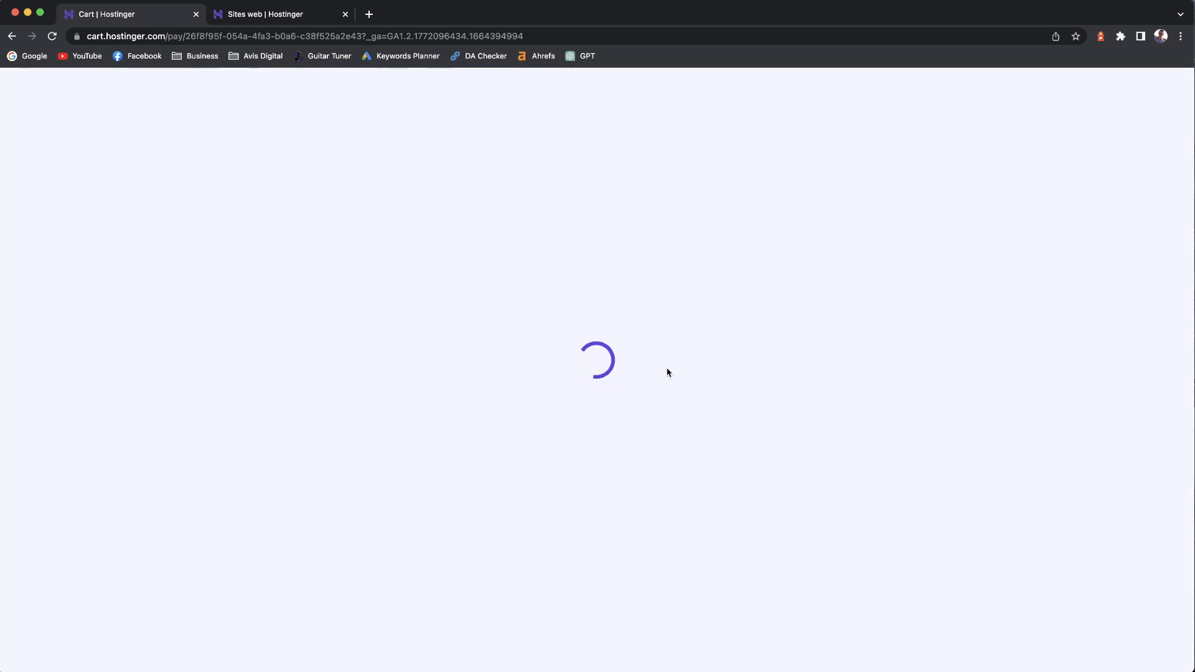
{"action": "scroll", "coordinate": [796, 579], "scroll_direction": "down", "scroll_amount": 1}
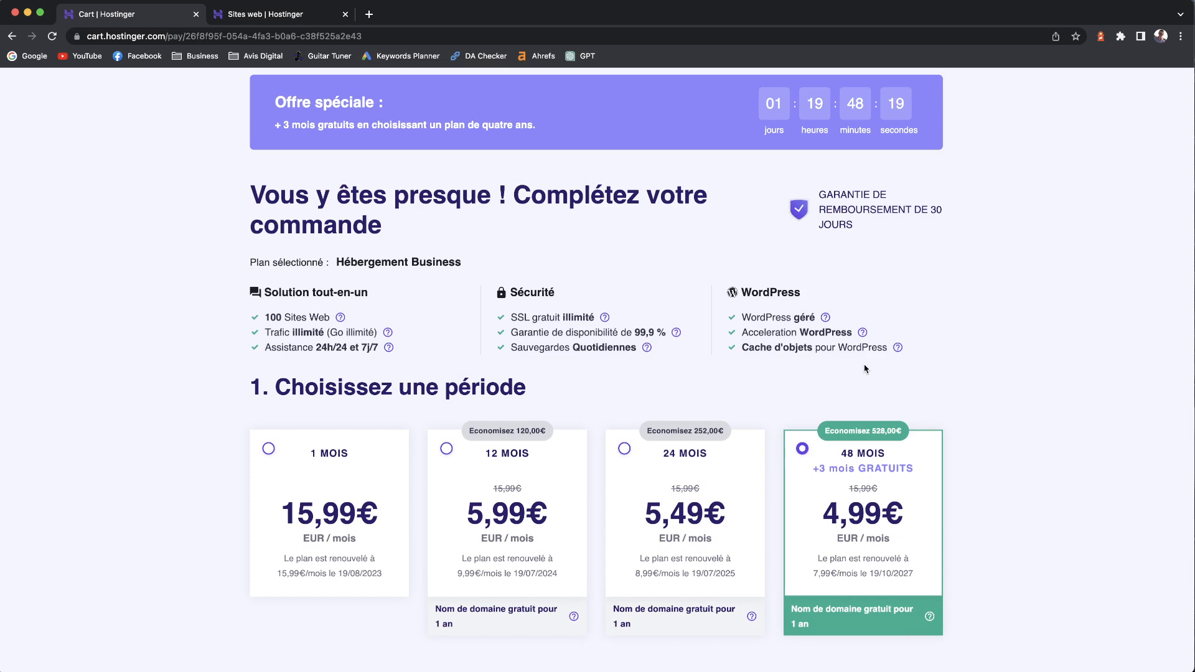
{"action": "scroll", "coordinate": [826, 371], "scroll_direction": "down", "scroll_amount": 2}
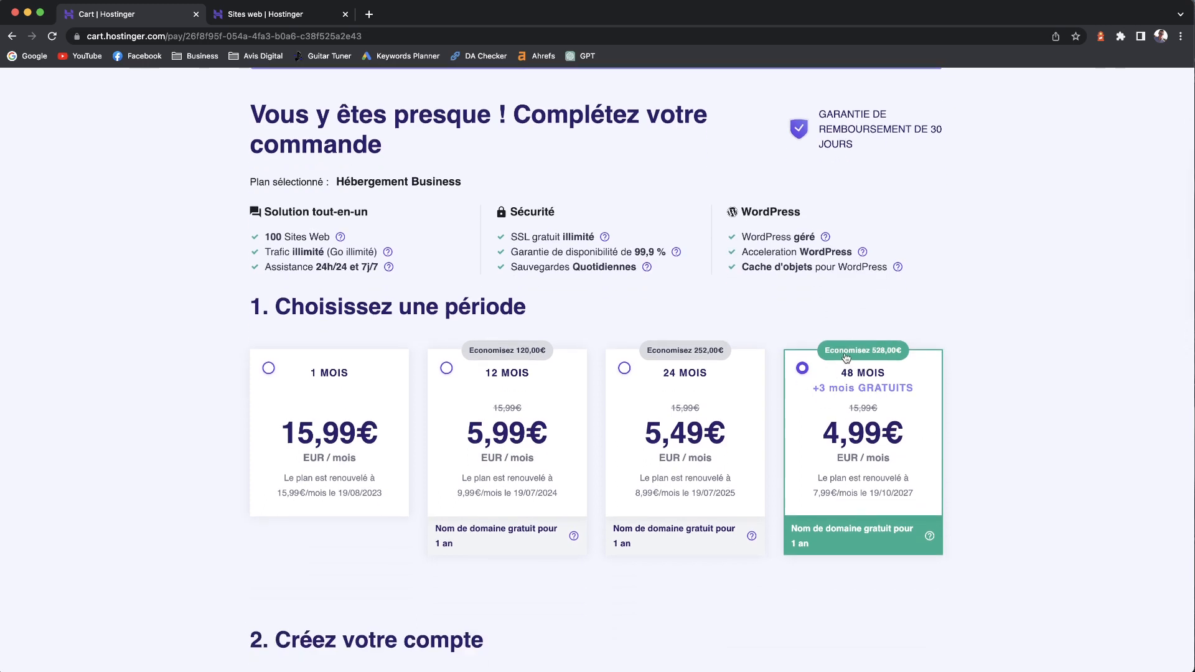
{"action": "left_click_drag", "start_coordinate": [871, 353], "coordinate": [904, 354]}
- Scroll to the payment section, noting the -528,00€ plan discount in the order summary
{"action": "scroll", "coordinate": [814, 466], "scroll_direction": "down", "scroll_amount": 3}
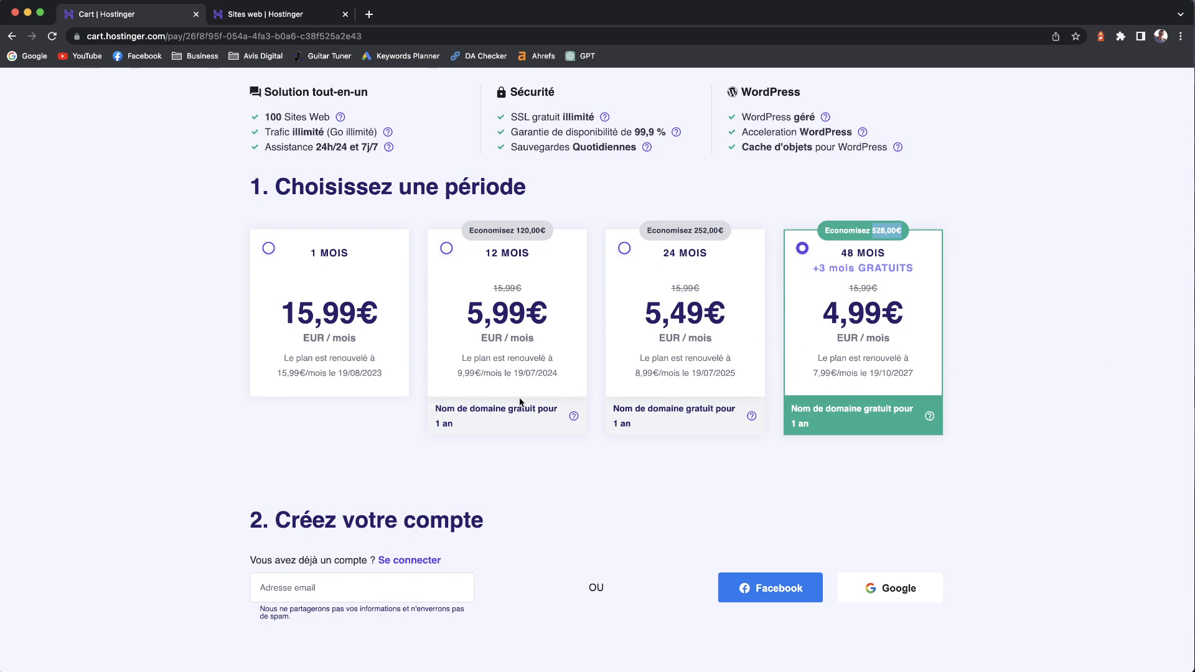
{"action": "scroll", "coordinate": [520, 402], "scroll_direction": "down", "scroll_amount": 5}
{"action": "scroll", "coordinate": [520, 398], "scroll_direction": "down", "scroll_amount": 1}
{"action": "scroll", "coordinate": [355, 207], "scroll_direction": "down", "scroll_amount": 1}
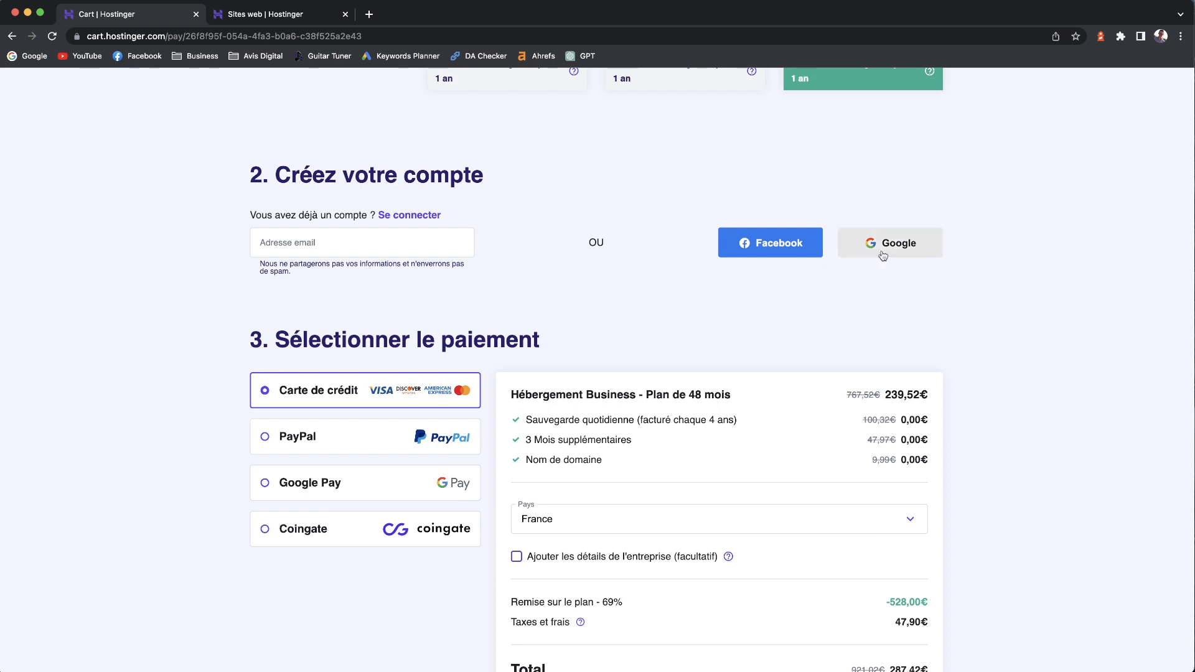
{"action": "scroll", "coordinate": [398, 265], "scroll_direction": "down", "scroll_amount": 2}
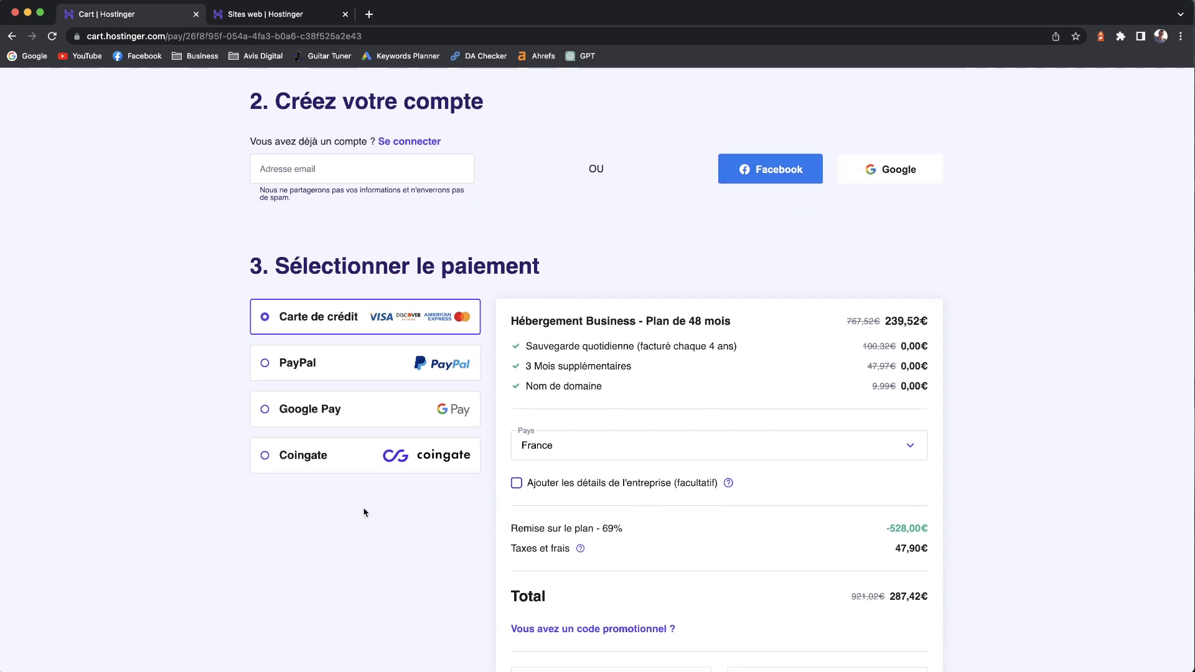
{"action": "scroll", "coordinate": [569, 539], "scroll_direction": "down", "scroll_amount": 2}
{"action": "left_click_drag", "start_coordinate": [885, 464], "coordinate": [932, 473]}
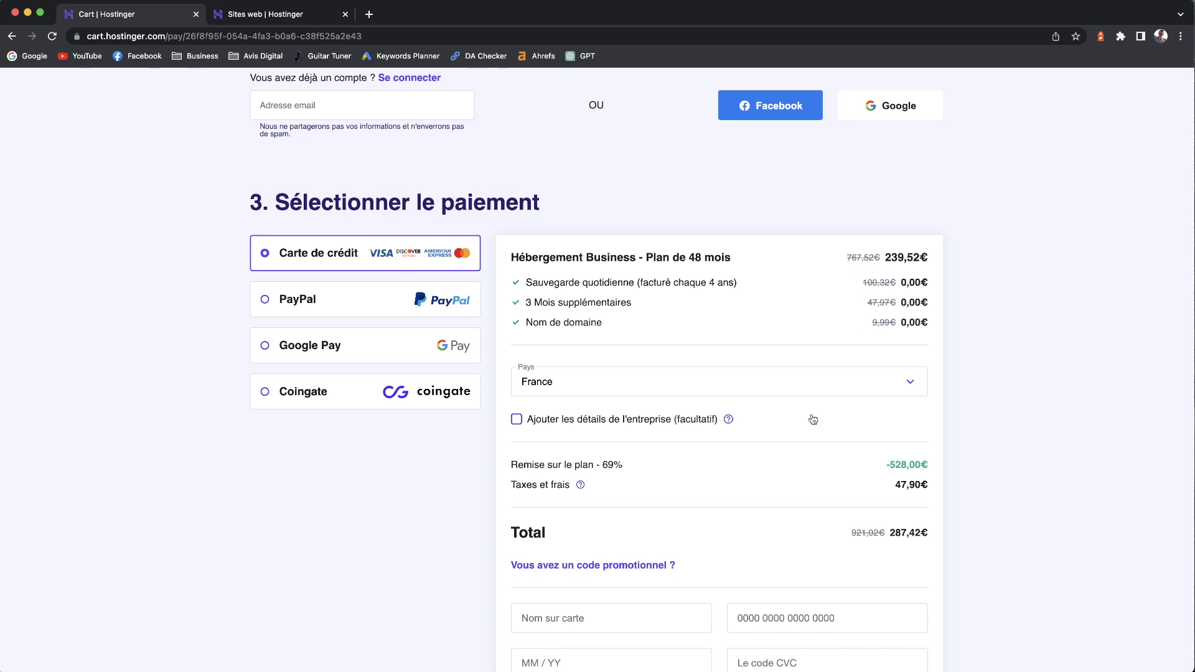
- Apply the HACKINGSEO promo code, lowering the 48-month Business plan to 4,49 €/month
{"action": "left_click", "coordinate": [560, 566]}
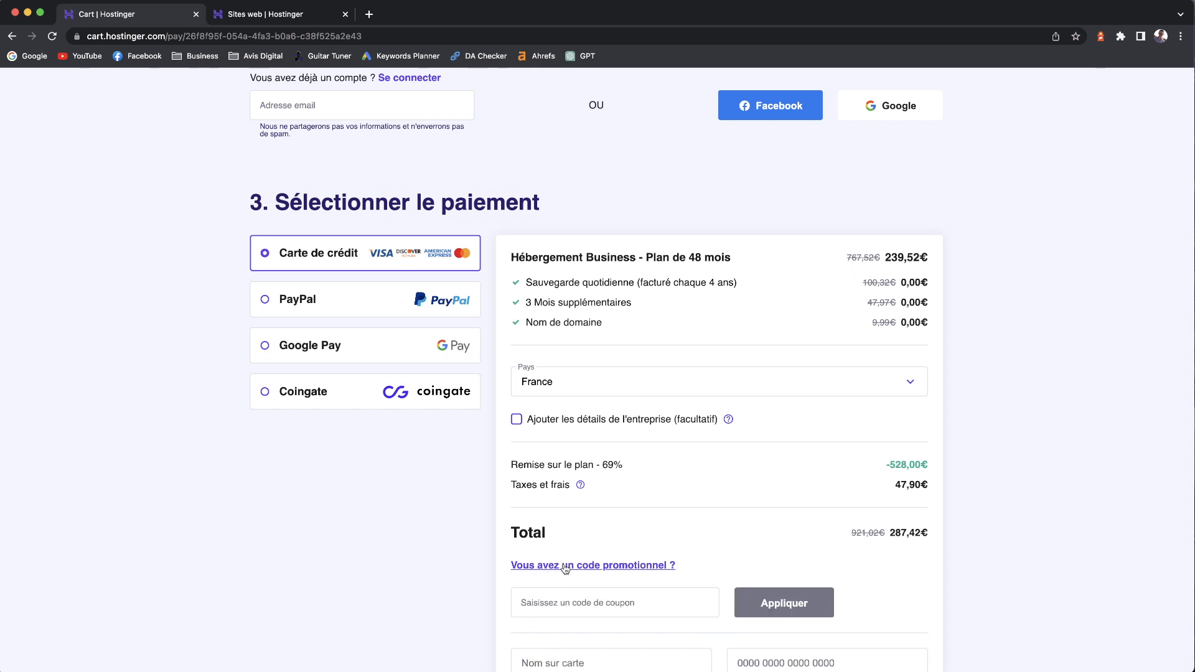
{"action": "left_click", "coordinate": [588, 600]}
{"action": "type", "text": "HAC"}
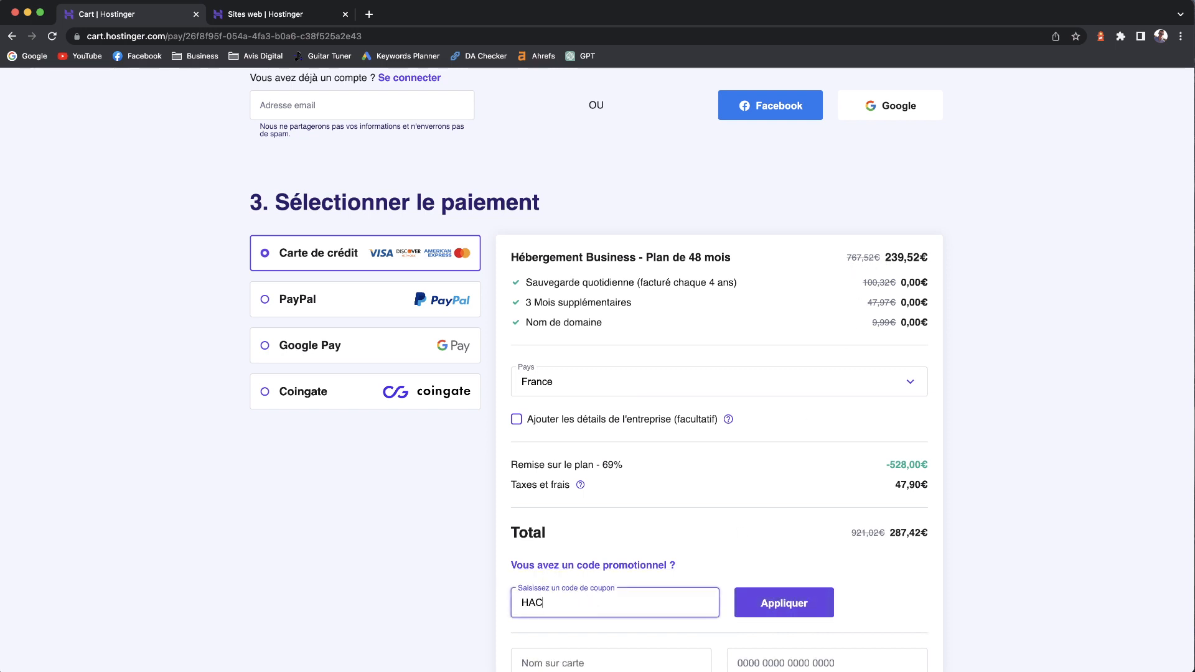
{"action": "type", "text": "KINGSEO"}
{"action": "left_click", "coordinate": [791, 605]}
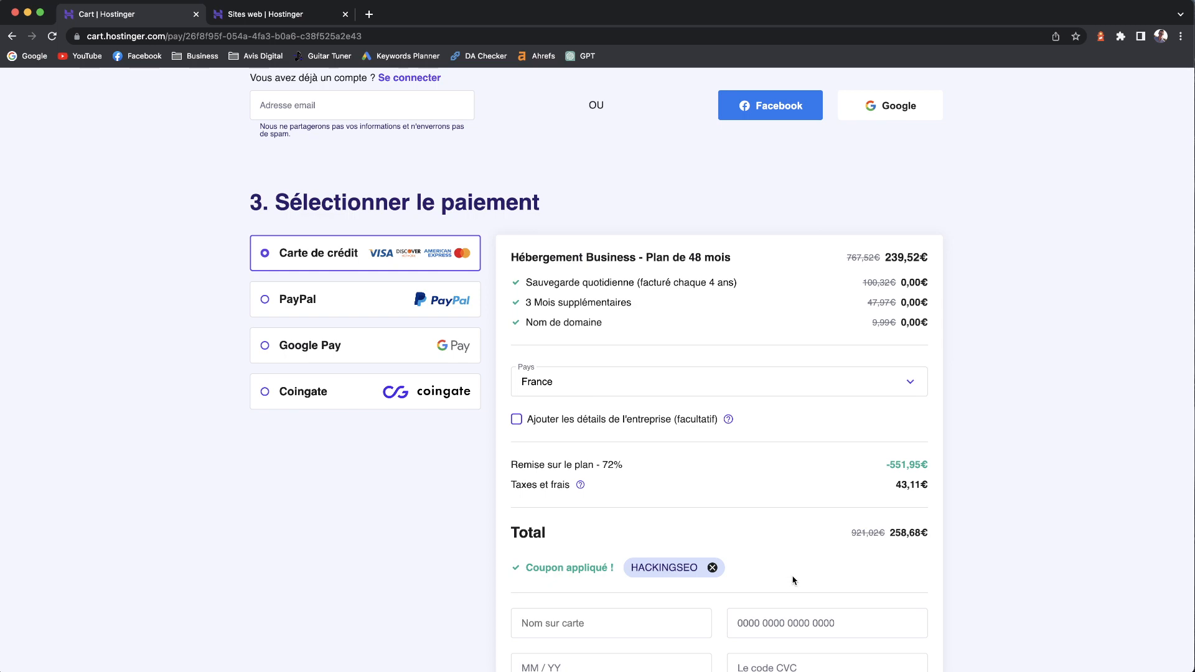
{"action": "scroll", "coordinate": [794, 582], "scroll_direction": "down", "scroll_amount": 1}
{"action": "scroll", "coordinate": [740, 506], "scroll_direction": "up", "scroll_amount": 7}
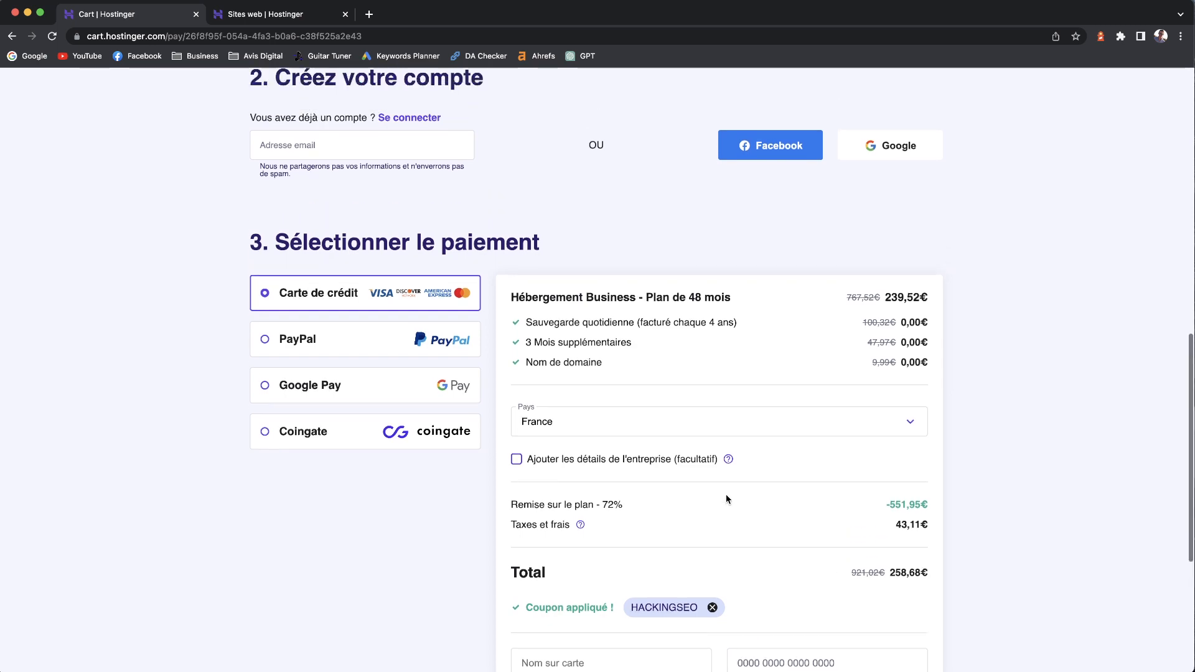
{"action": "scroll", "coordinate": [734, 494], "scroll_direction": "up", "scroll_amount": 2}
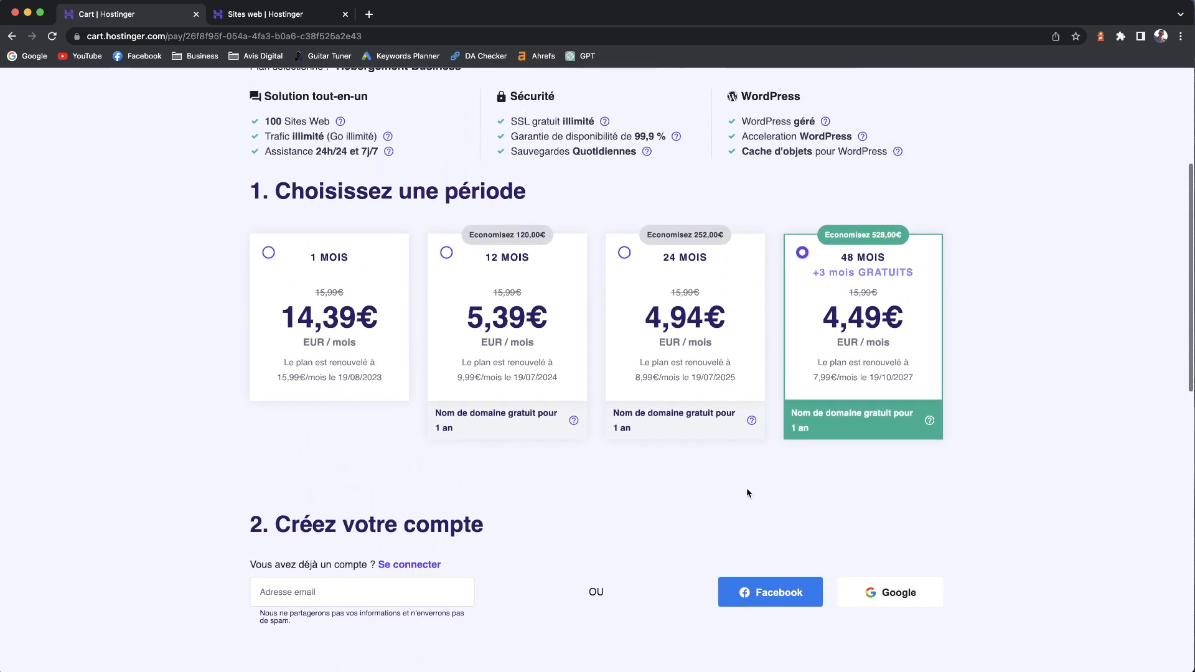
{"action": "scroll", "coordinate": [685, 435], "scroll_direction": "up", "scroll_amount": 5}
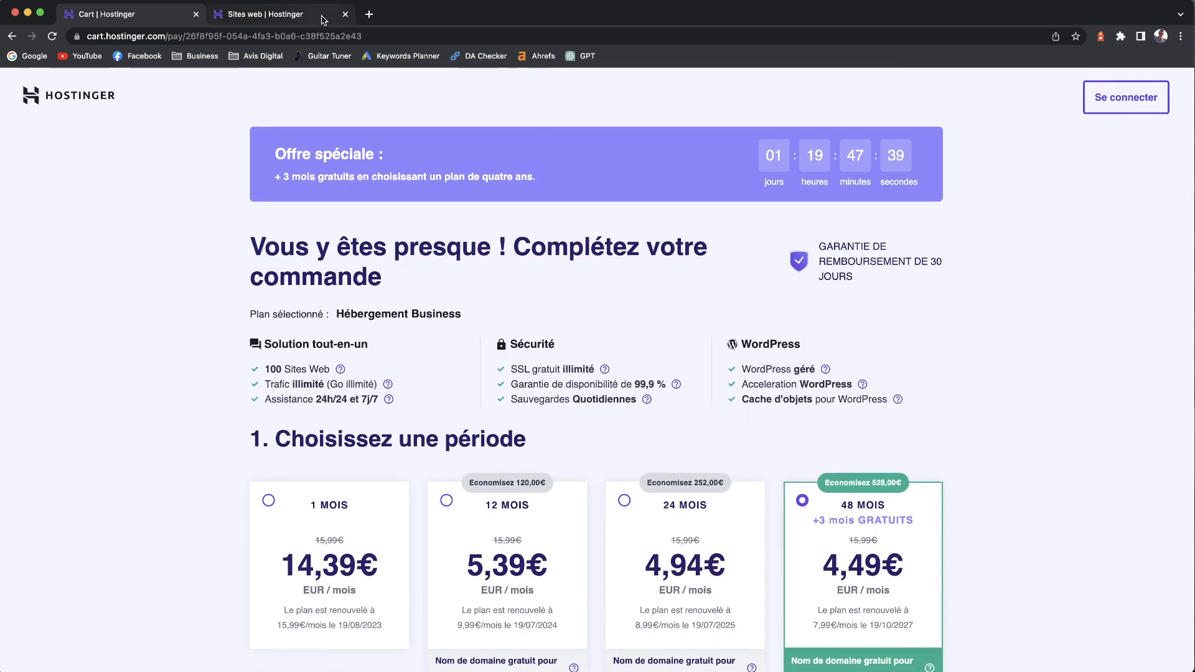
{"action": "scroll", "coordinate": [661, 472], "scroll_direction": "down", "scroll_amount": 8}
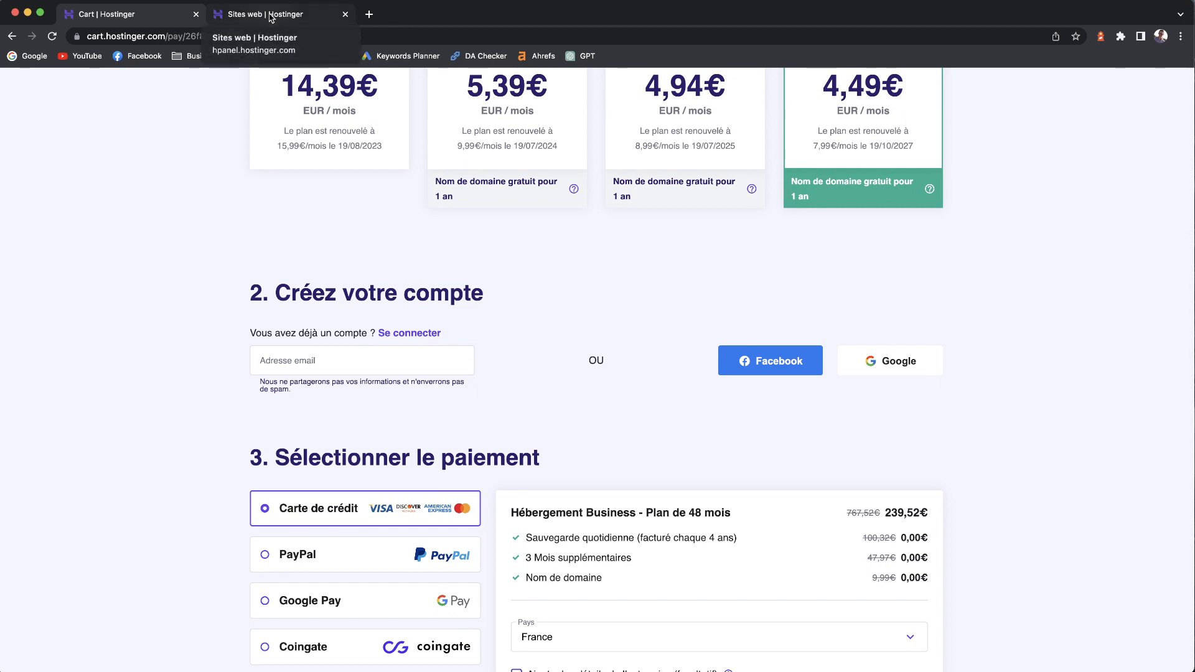
- Start a new website on the Premium Web Hosting plan for avis-digital.fr
{"action": "left_click", "coordinate": [271, 18]}
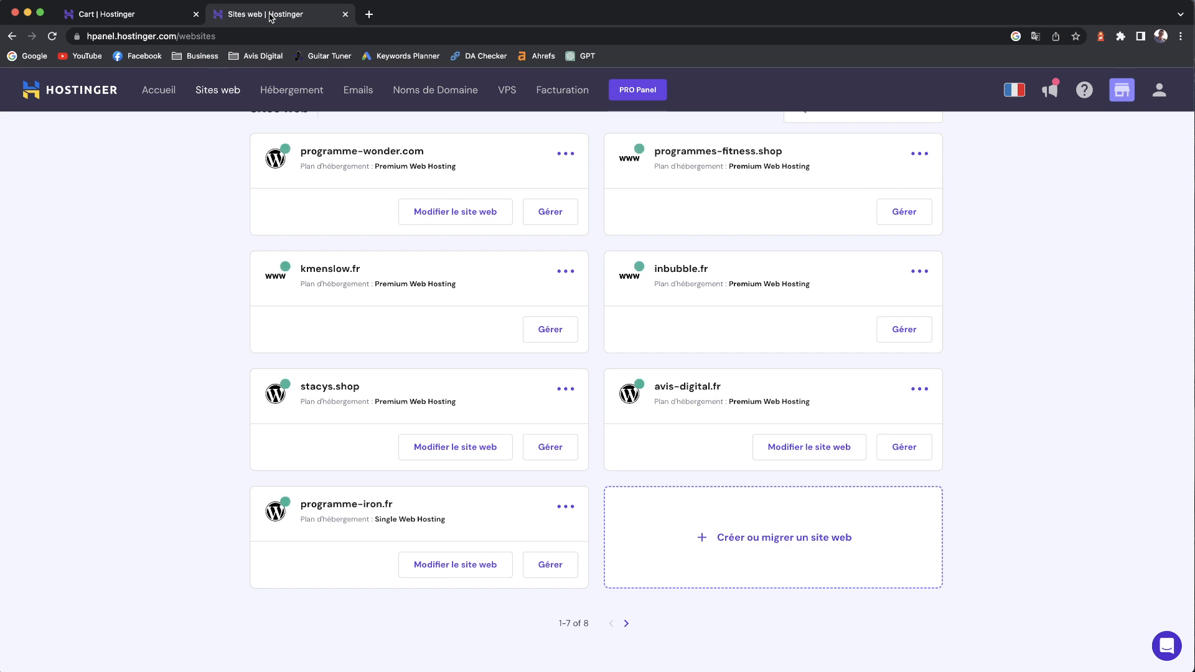
{"action": "left_click", "coordinate": [762, 541]}
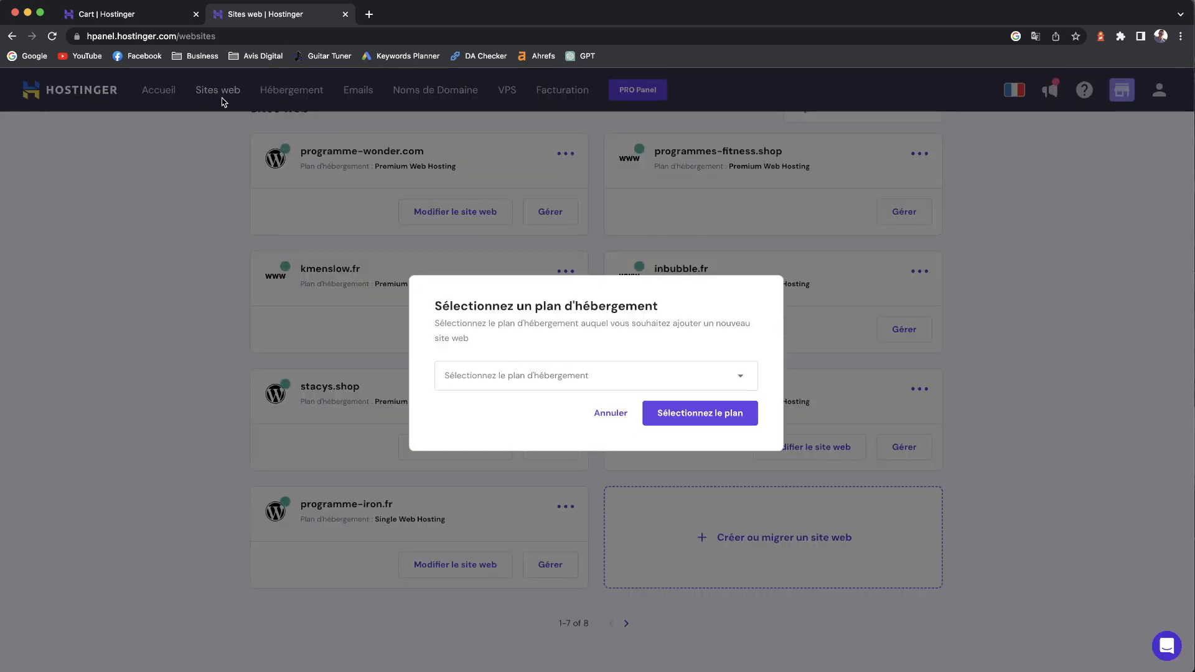
{"action": "left_click", "coordinate": [568, 373]}
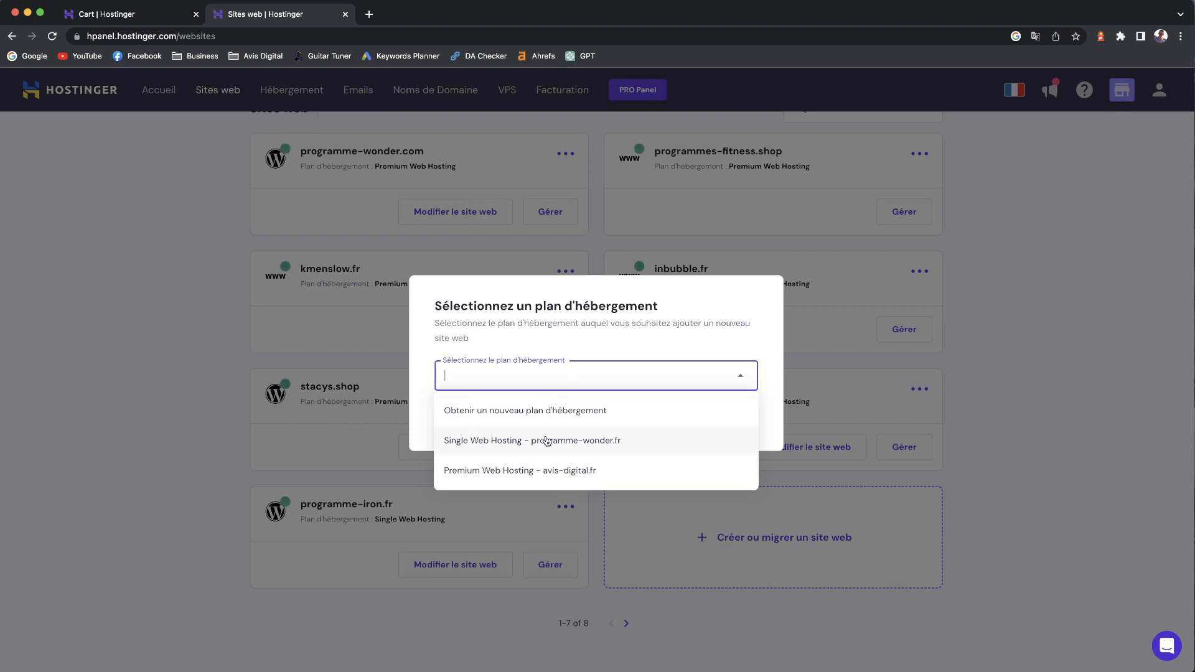
{"action": "left_click", "coordinate": [536, 467]}
{"action": "left_click", "coordinate": [701, 414]}
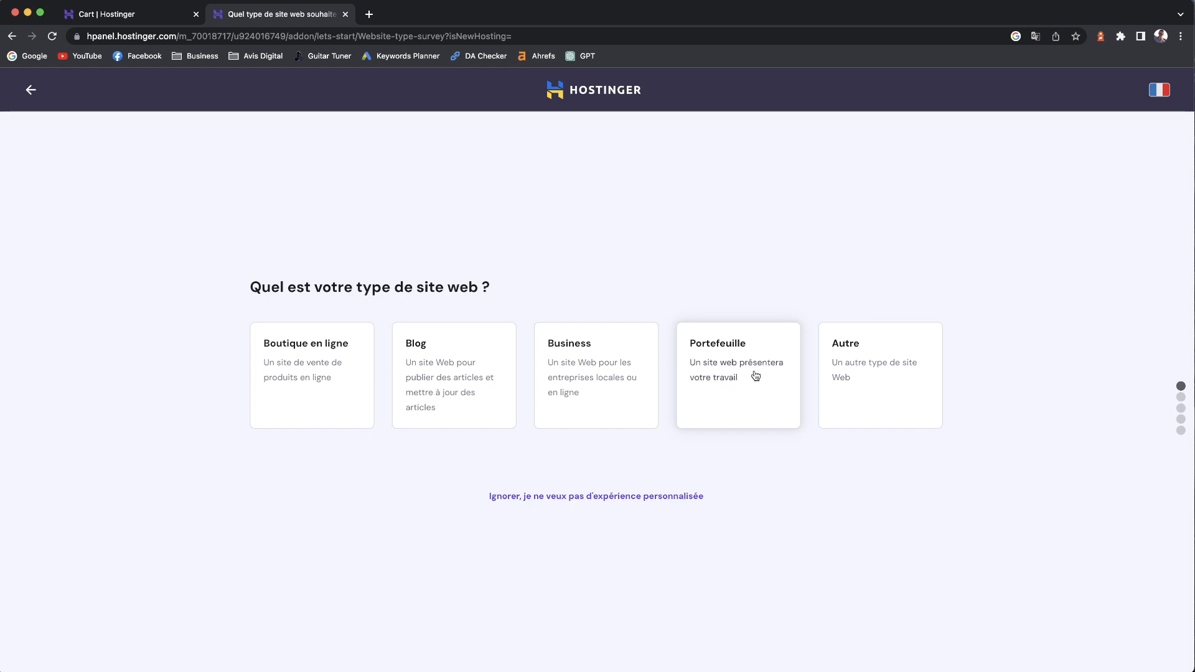
- Choose Blog as the website type and opt to create a new website
{"action": "left_click", "coordinate": [443, 369]}
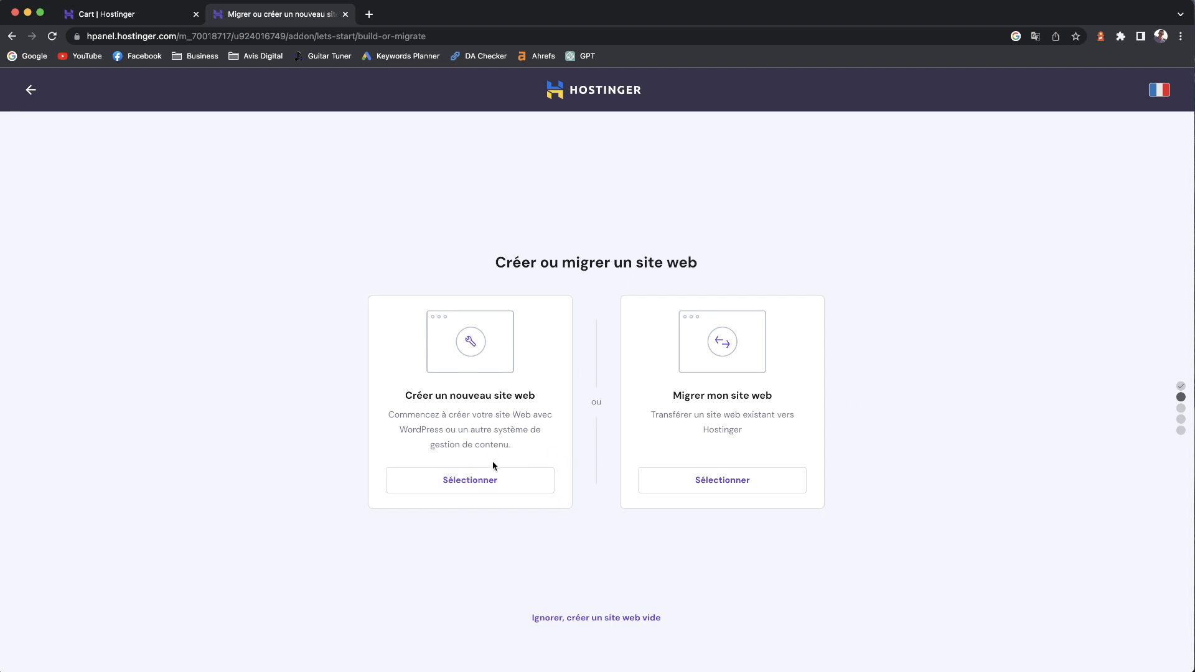
{"action": "left_click", "coordinate": [473, 484]}
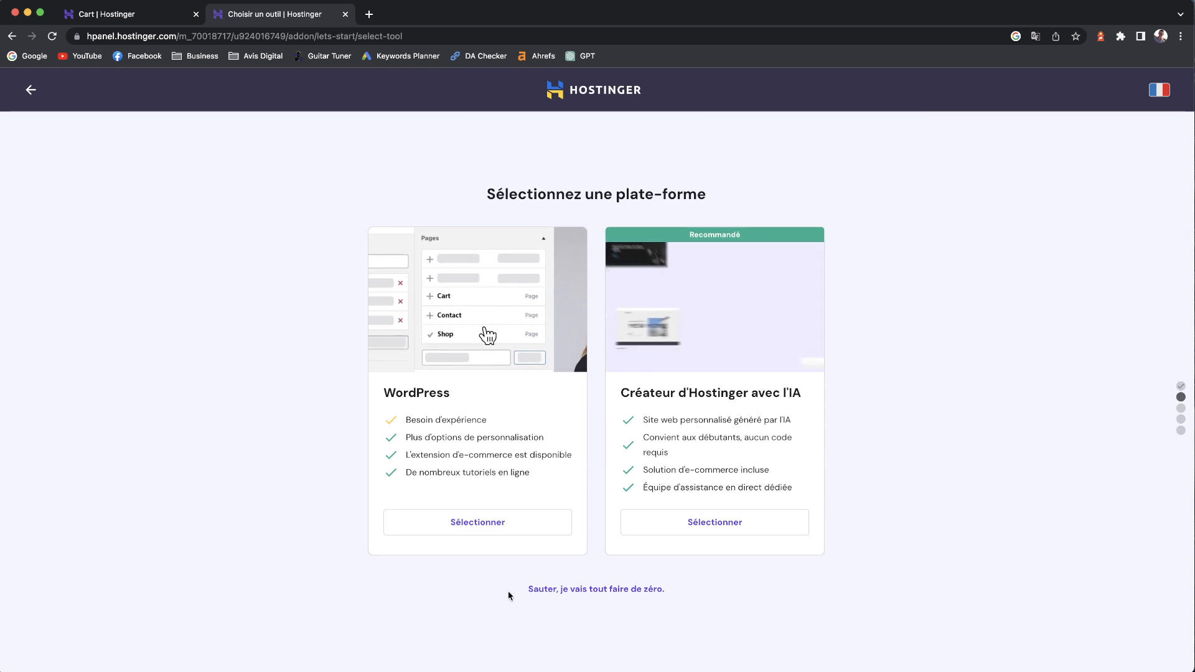
- Choose WordPress and replace the administrator e-mail, then enter an administrator password
{"action": "left_click", "coordinate": [448, 518]}
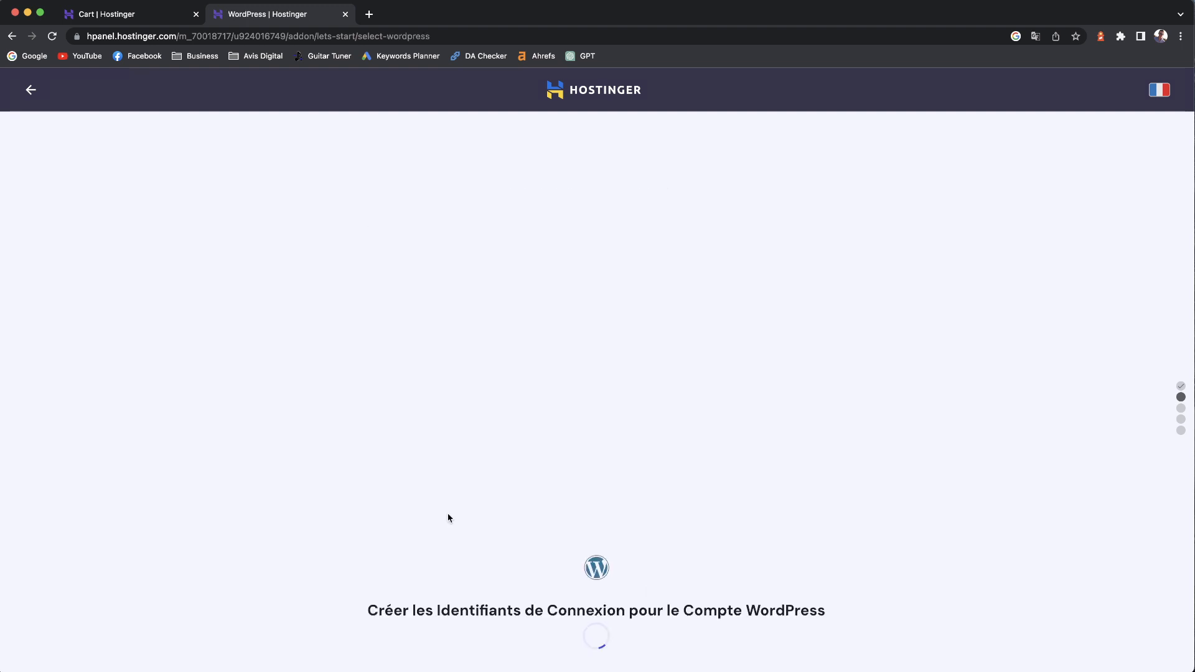
{"action": "triple_click", "coordinate": [537, 387]}
{"action": "key", "text": "BackSpace"}
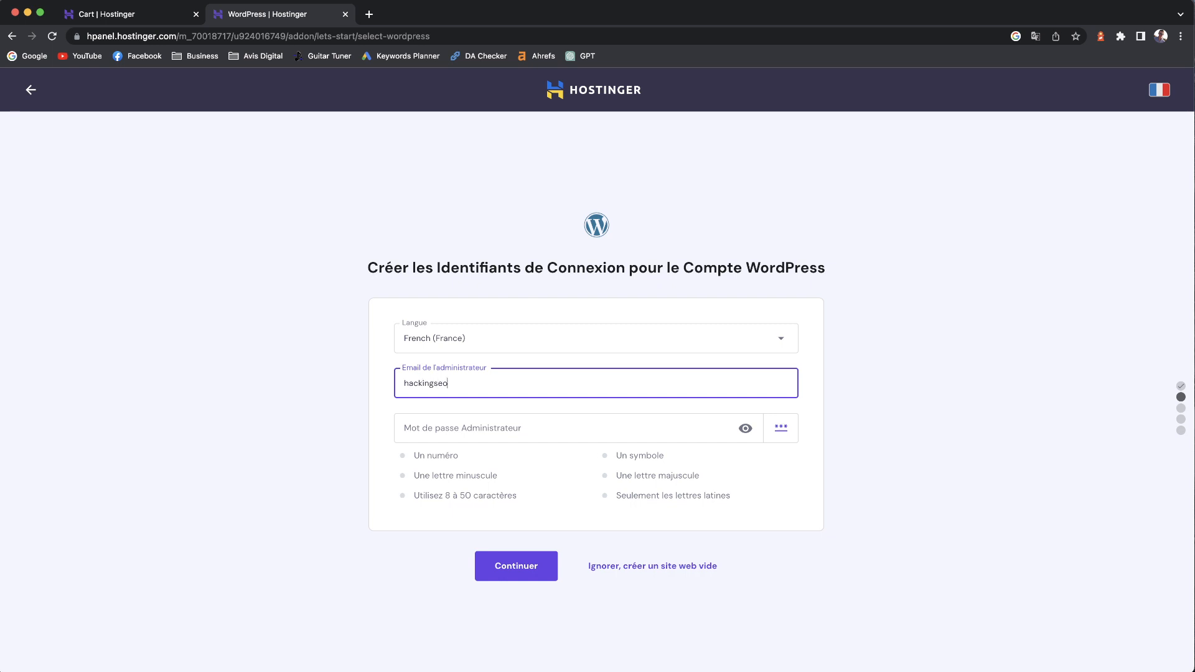
{"action": "key", "text": "Tab"}
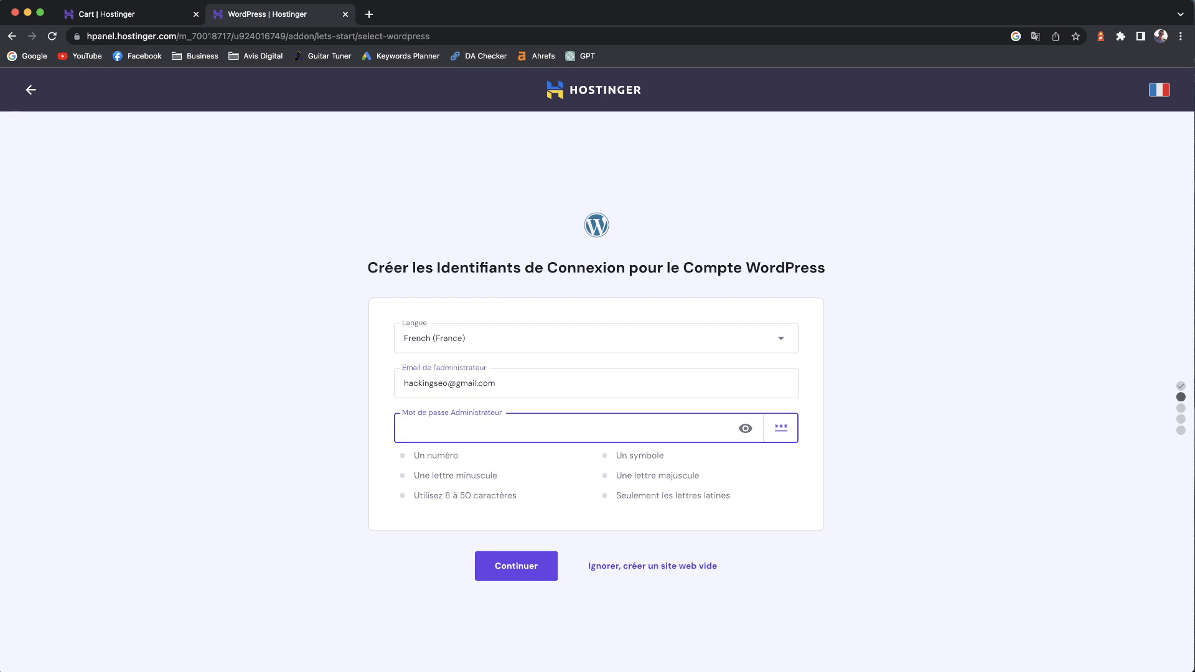
{"action": "key", "text": "BackSpace"}
{"action": "type", "text": "•••••••"}
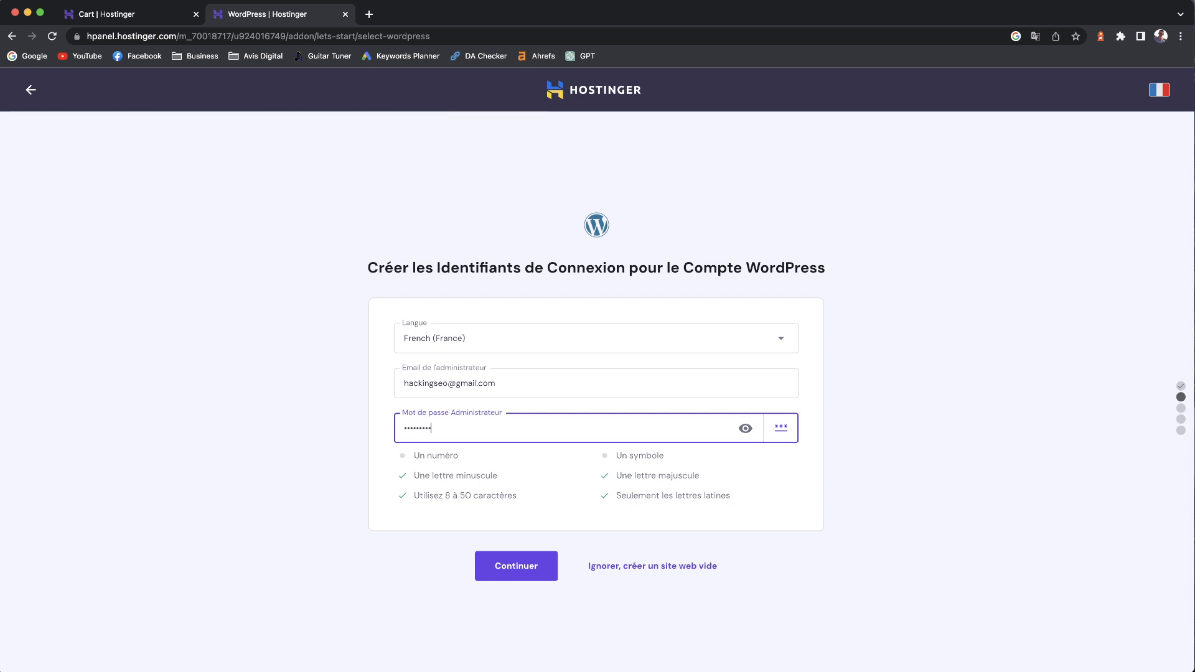
{"action": "type", "text": "•••••"}
- Submit the WordPress administrator login details
{"action": "left_click", "coordinate": [518, 570]}
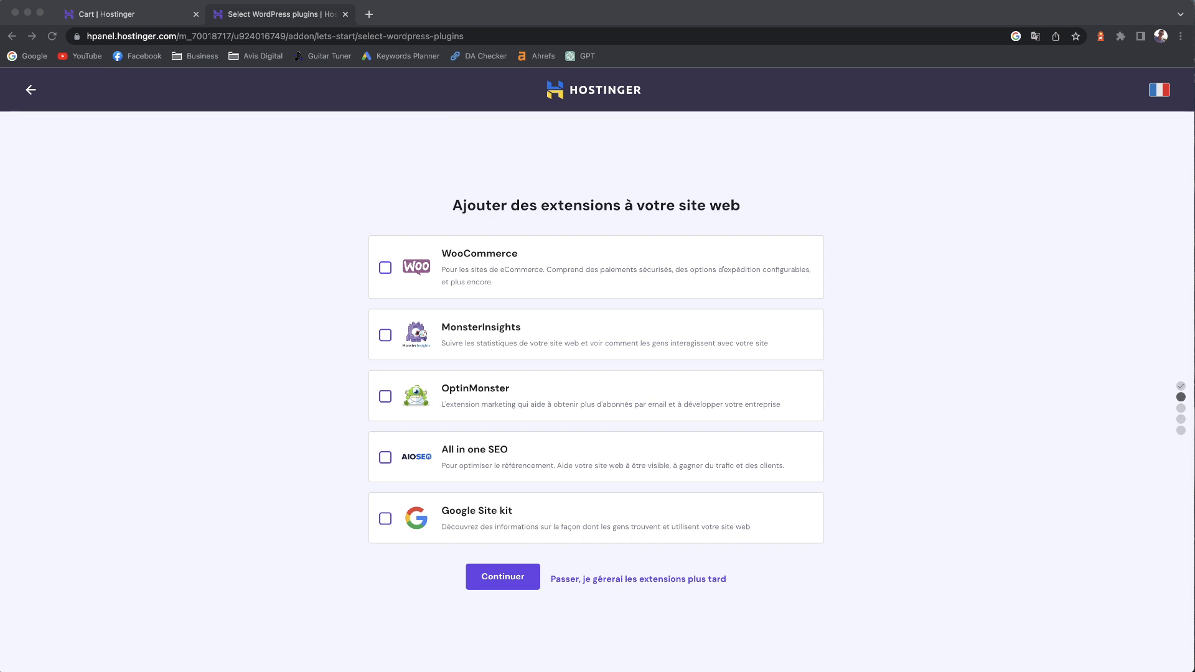
{"action": "left_click", "coordinate": [890, 282]}
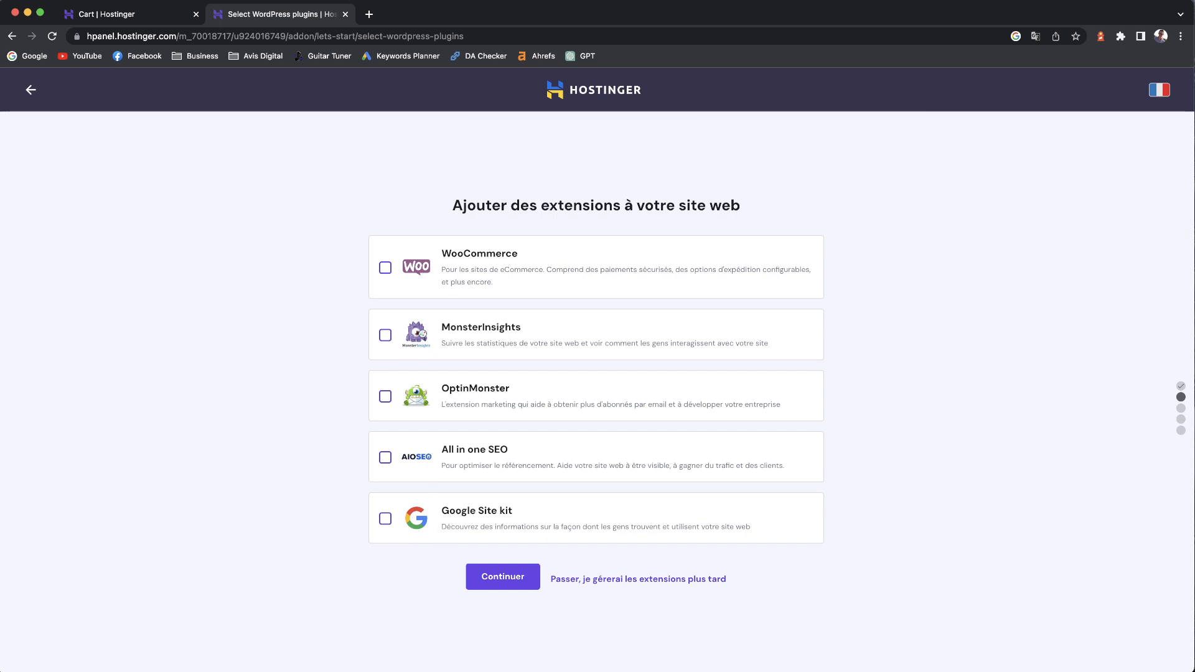
{"action": "left_click", "coordinate": [628, 618]}
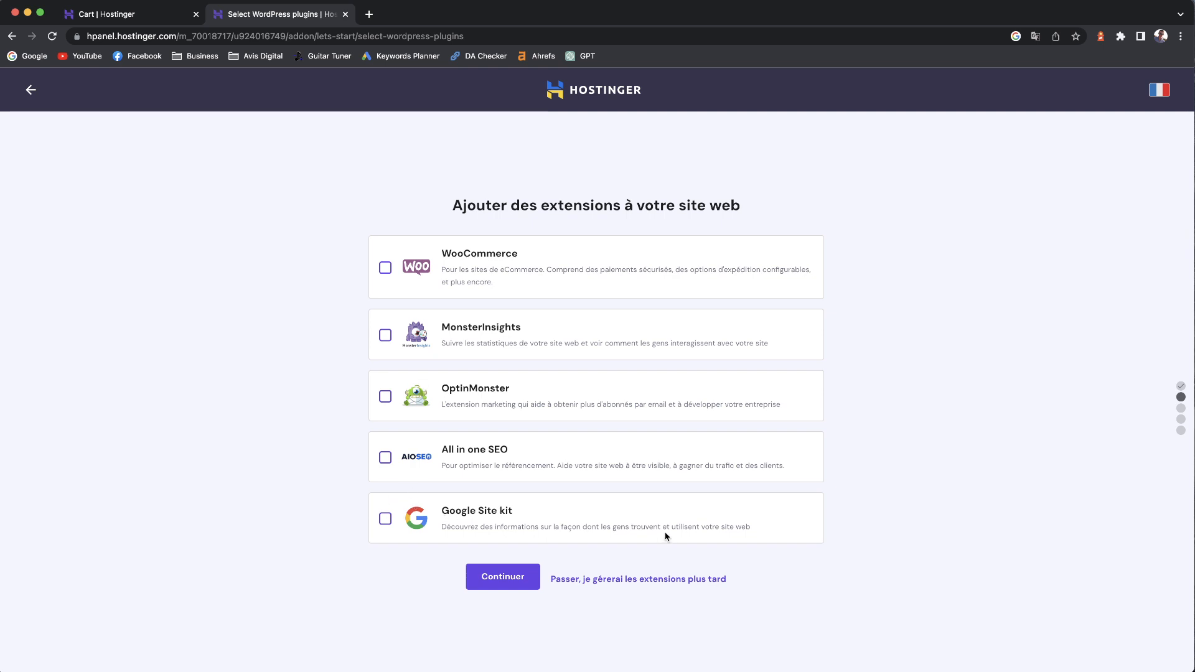
- Continue past extensions with Google Site kit and All in one SEO left unselected
{"action": "left_click", "coordinate": [385, 519]}
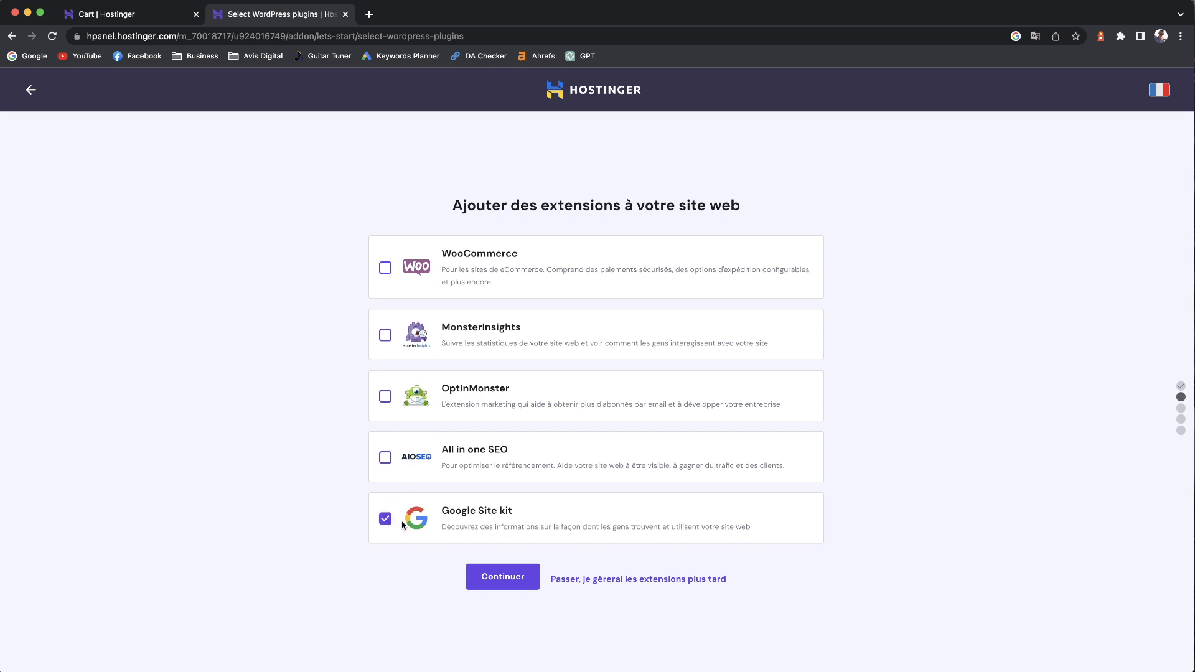
{"action": "left_click", "coordinate": [382, 458]}
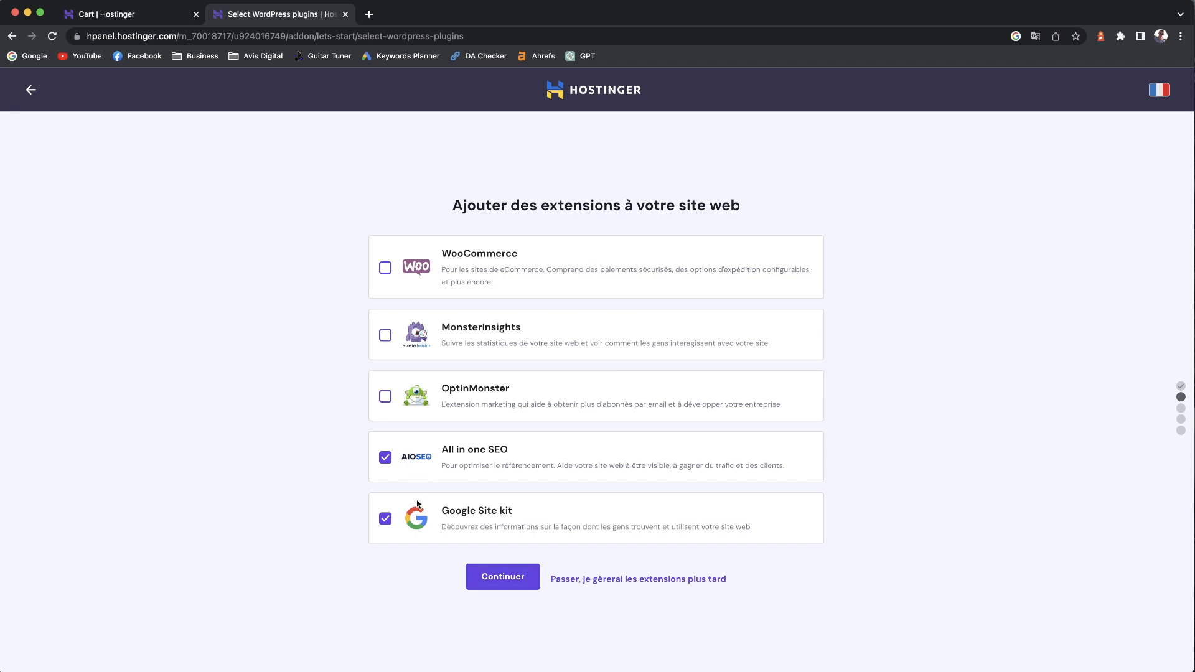
{"action": "left_click", "coordinate": [385, 459]}
{"action": "left_click", "coordinate": [385, 518]}
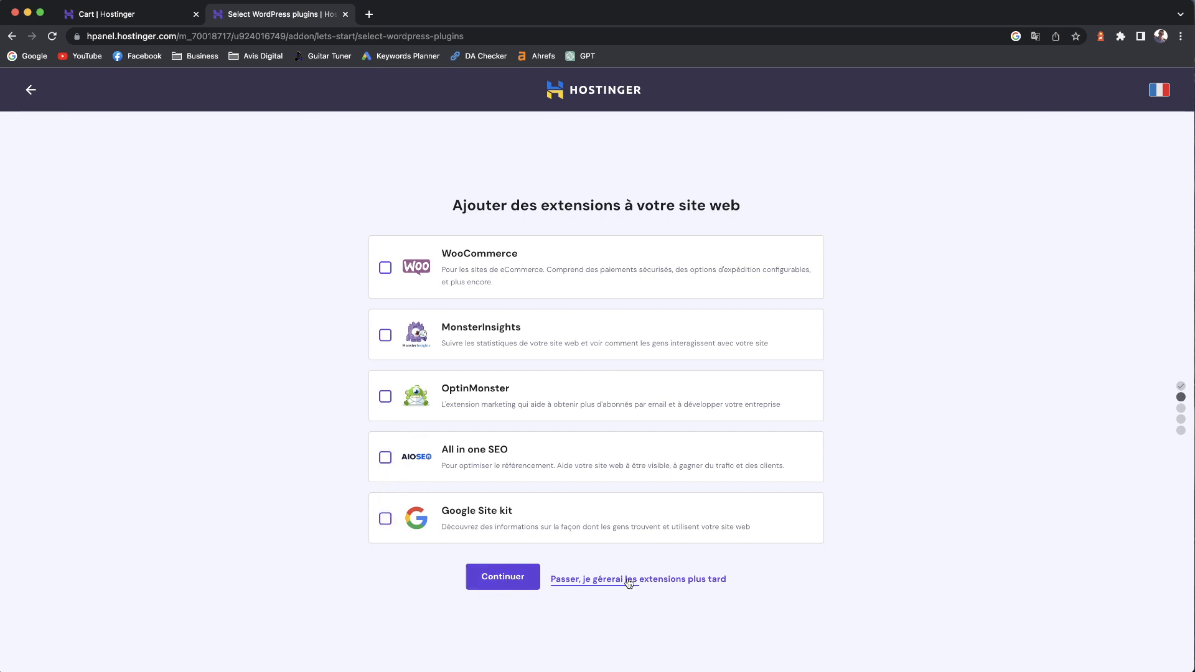
{"action": "left_click", "coordinate": [523, 581]}
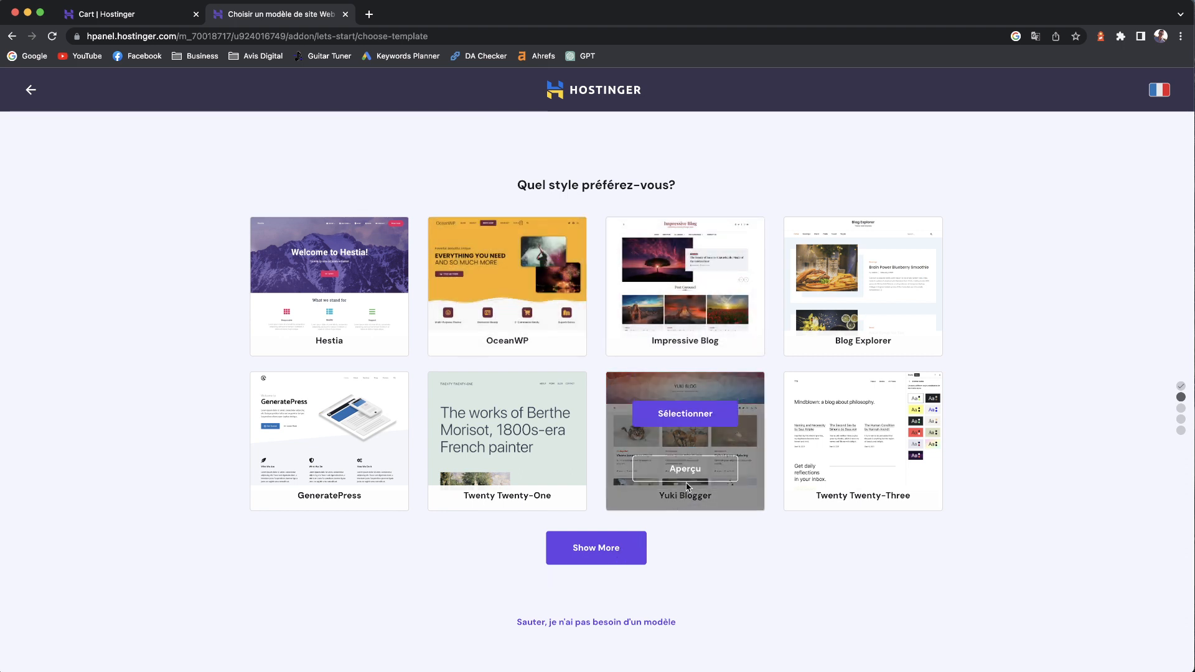
- Select the Yuki Blogger theme for the blog
{"action": "left_click", "coordinate": [686, 420]}
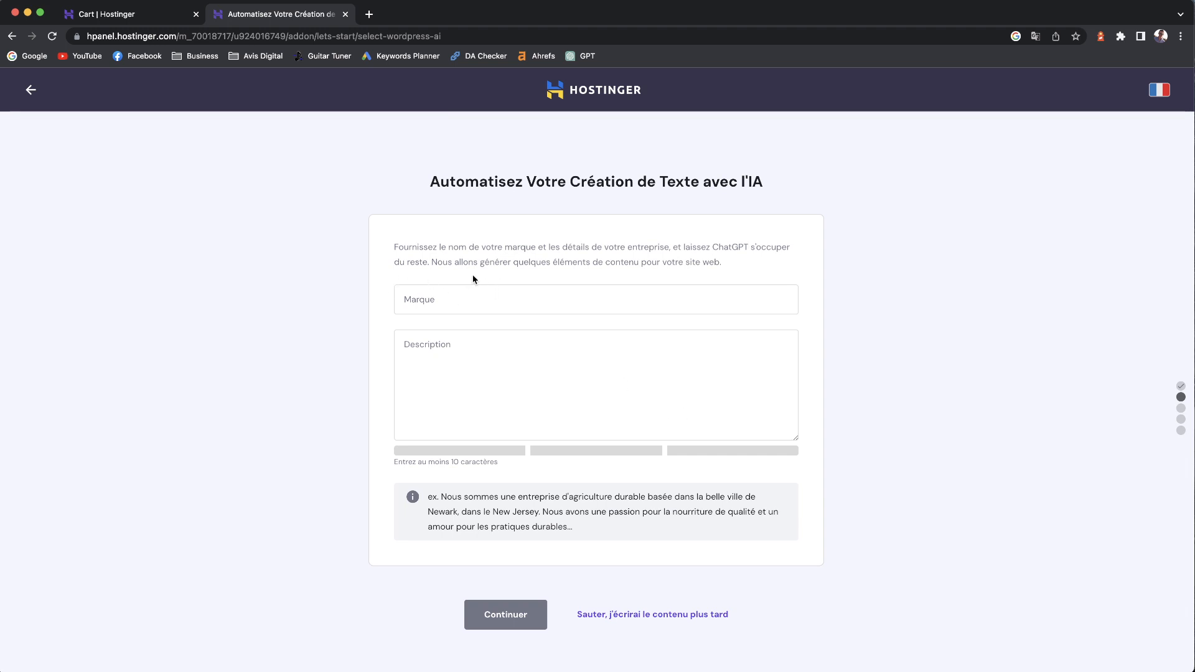
- Enter brand 'Blog HackingSEO' with a description about WordPress training, then continue
{"action": "left_click", "coordinate": [459, 297]}
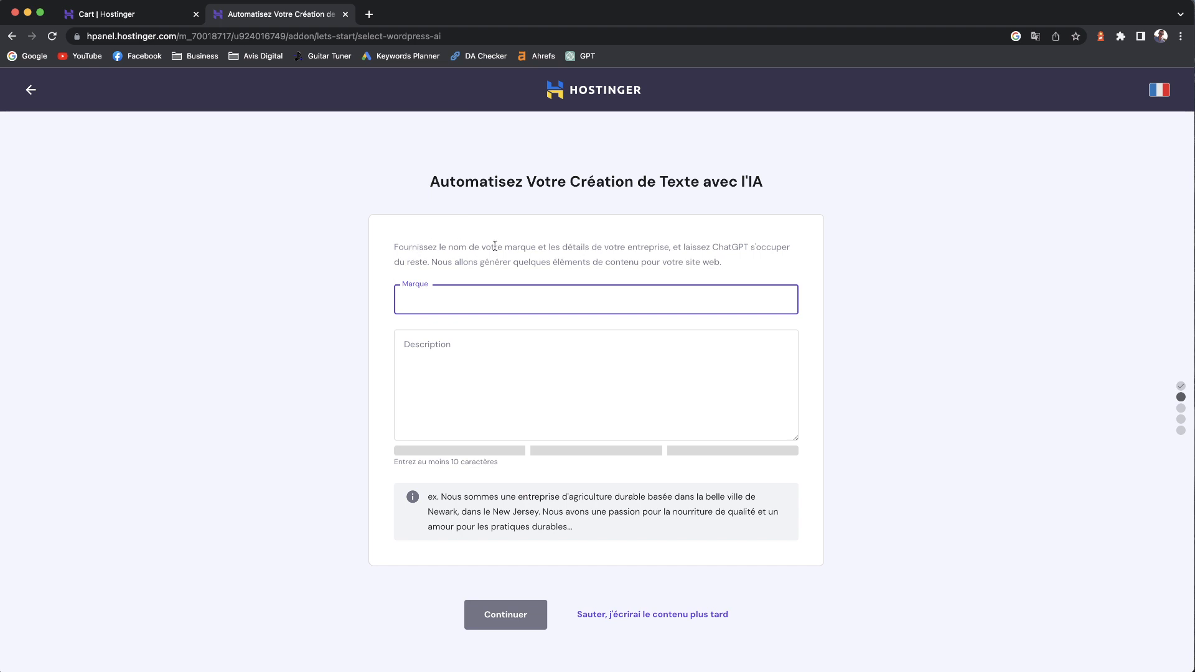
{"action": "left_click", "coordinate": [491, 356]}
{"action": "left_click", "coordinate": [466, 298]}
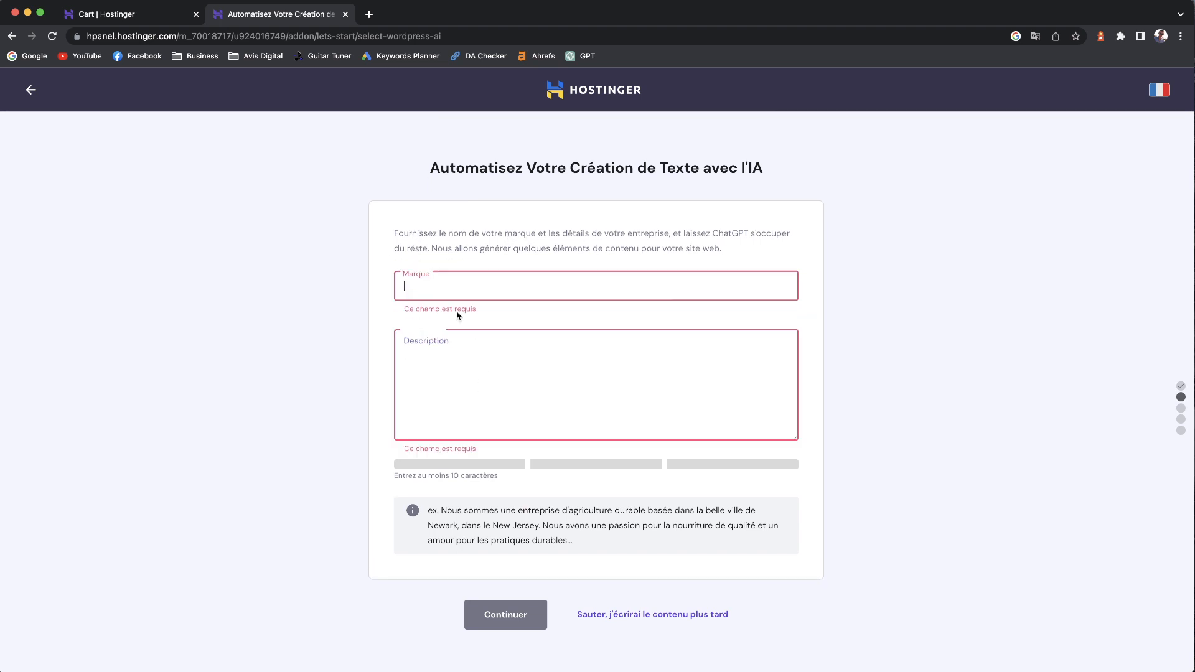
{"action": "left_click_drag", "start_coordinate": [712, 233], "coordinate": [756, 236]}
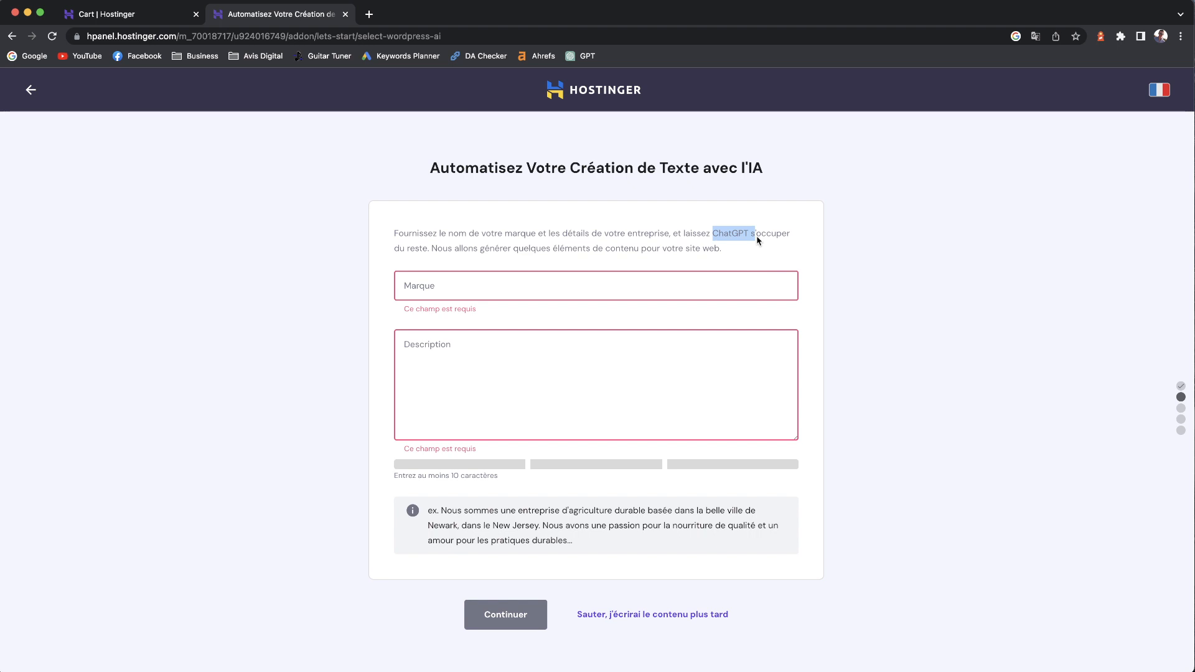
{"action": "left_click", "coordinate": [448, 292]}
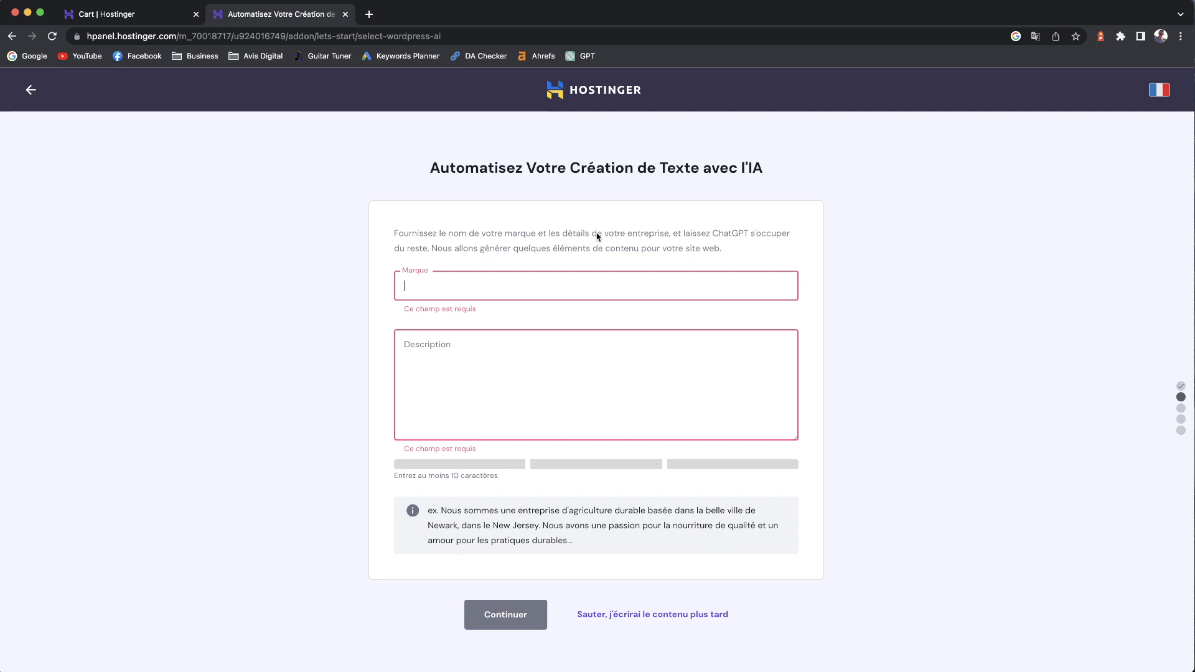
{"action": "type", "text": "Blog HackingSEO"}
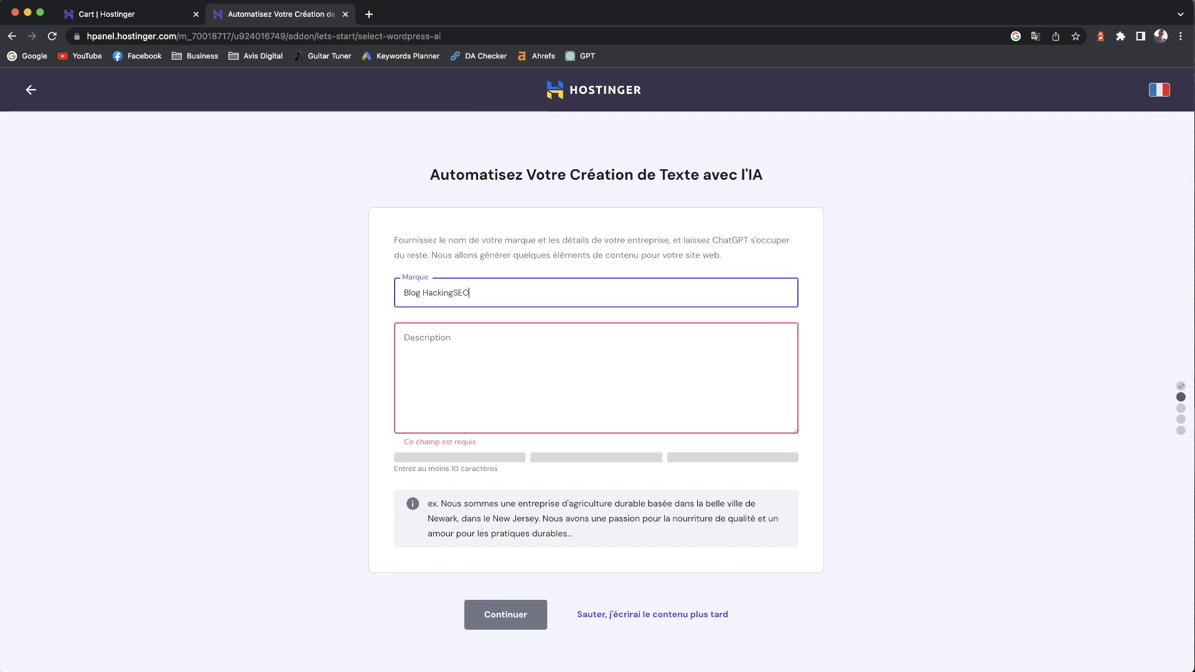
{"action": "key", "text": "Tab"}
{"action": "type", "text": "B"}
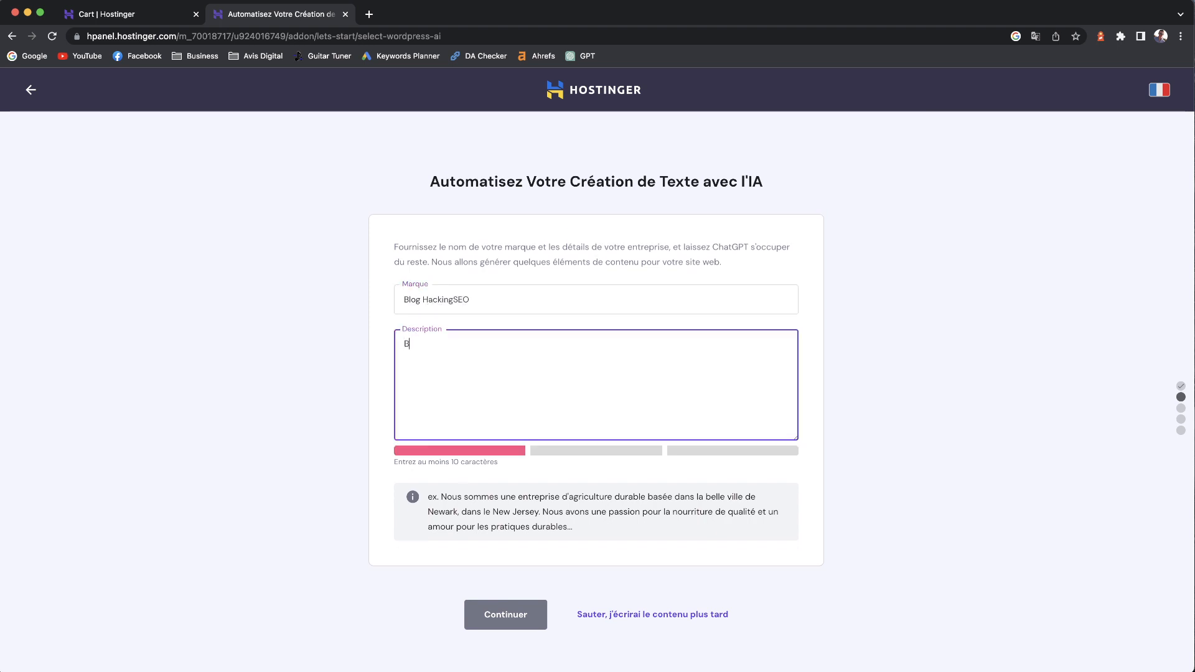
{"action": "type", "text": "log sur "}
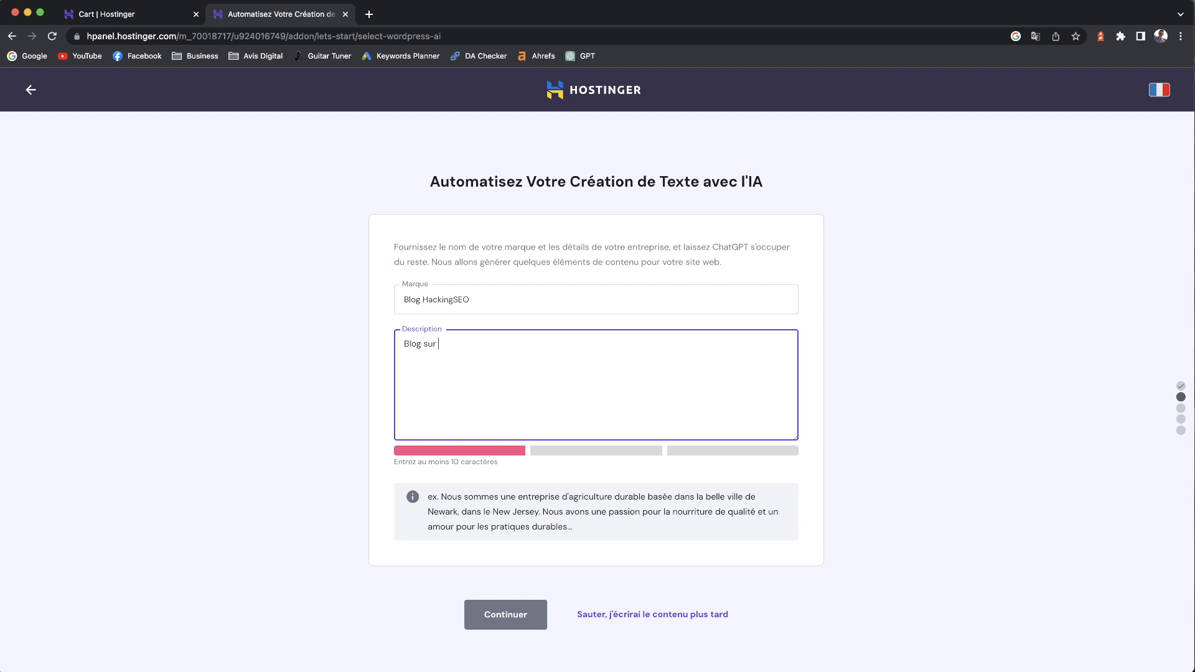
{"action": "type", "text": "lequel on retrouve d"}
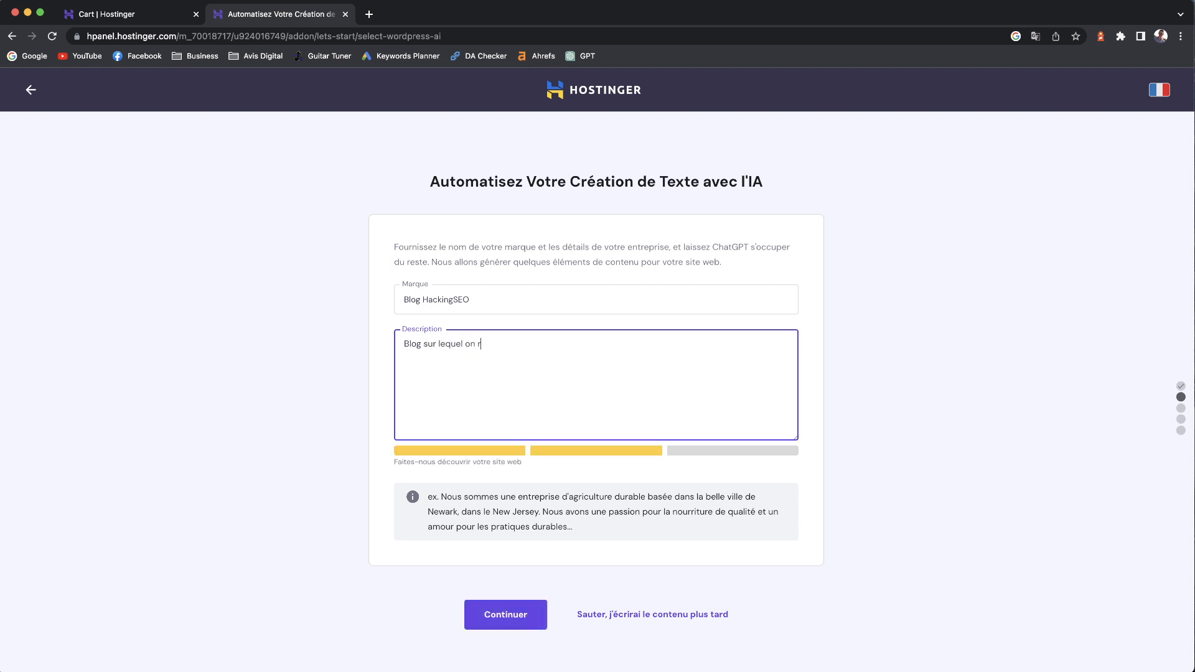
{"action": "type", "text": "ouve des for"}
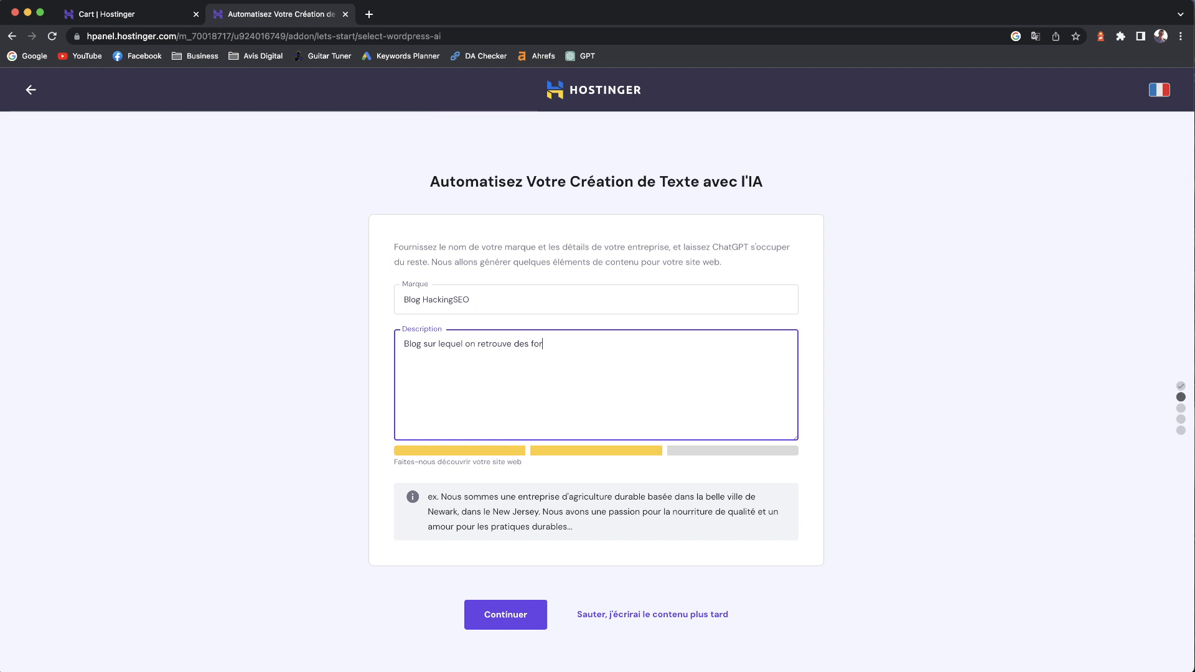
{"action": "type", "text": "mations sur WordPress !"}
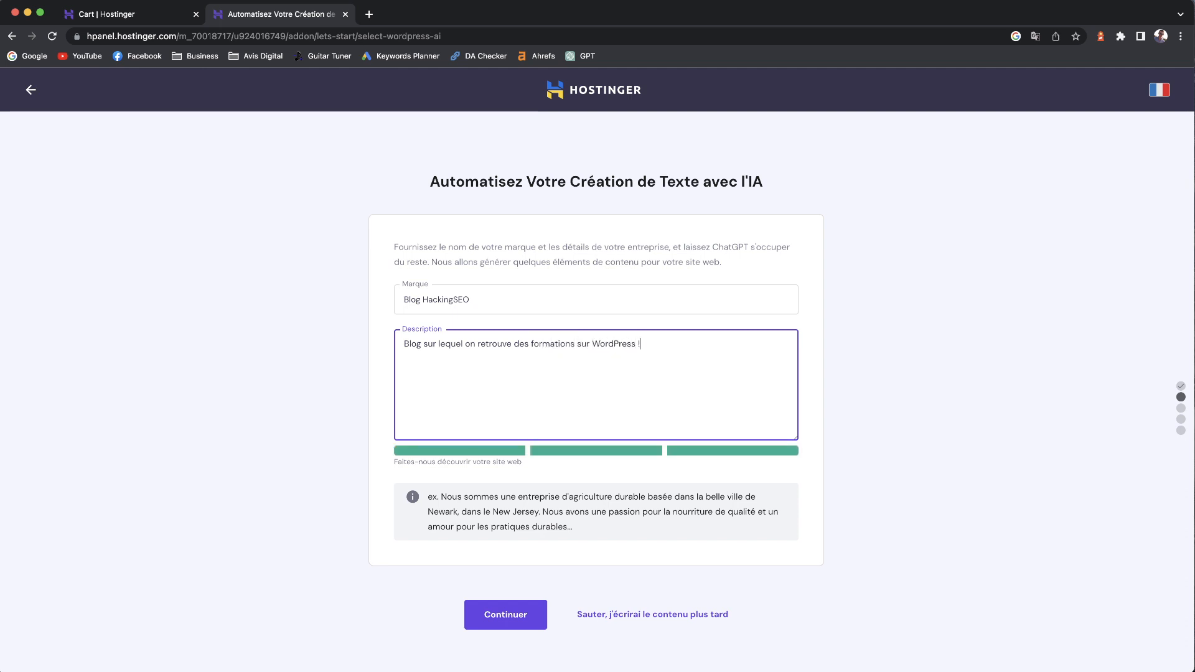
{"action": "left_click", "coordinate": [514, 621]}
- Choose hackingseo.shop as the website's domain and confirm it
{"action": "left_click", "coordinate": [458, 422]}
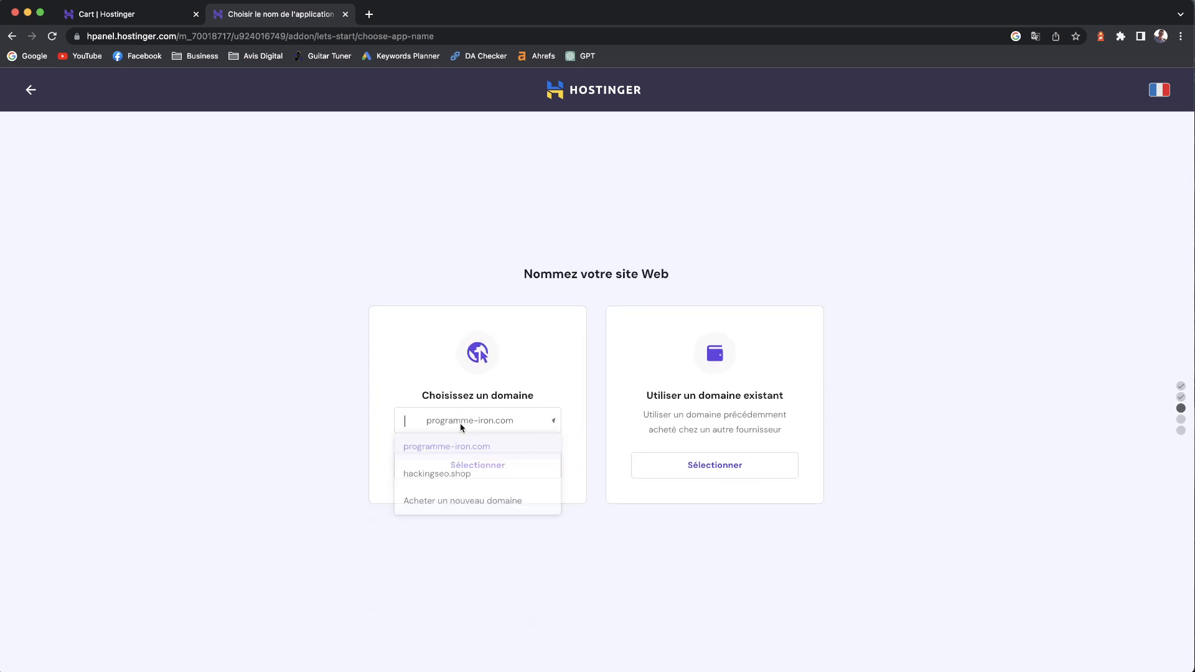
{"action": "left_click", "coordinate": [447, 475]}
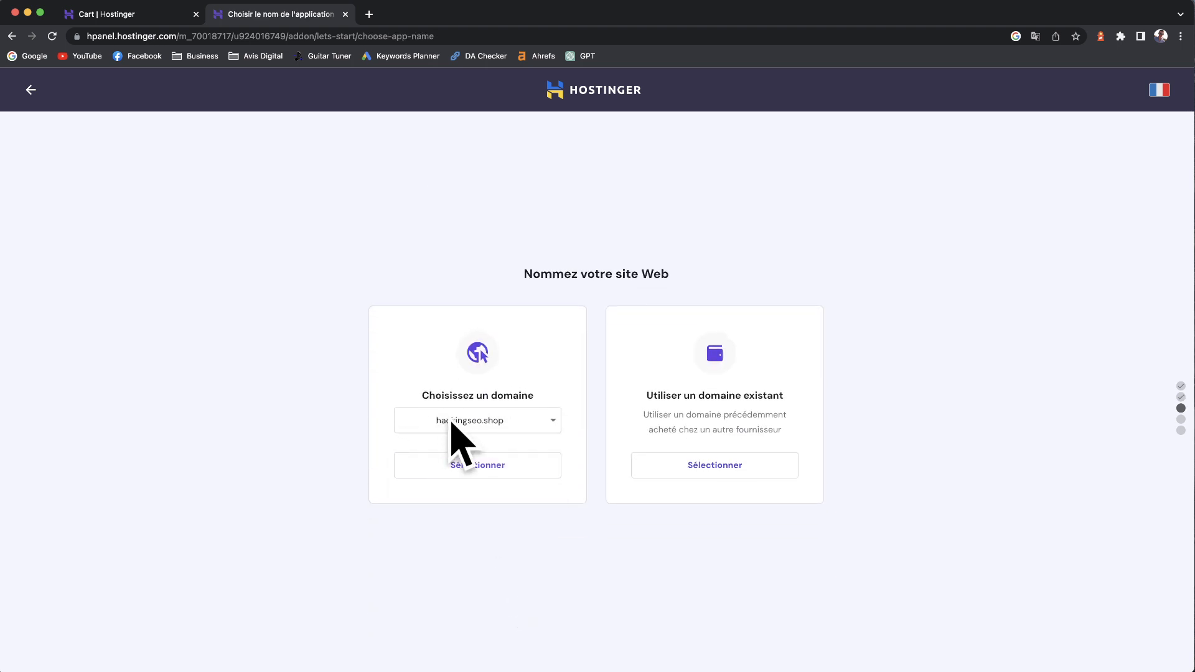
{"action": "left_click", "coordinate": [491, 471]}
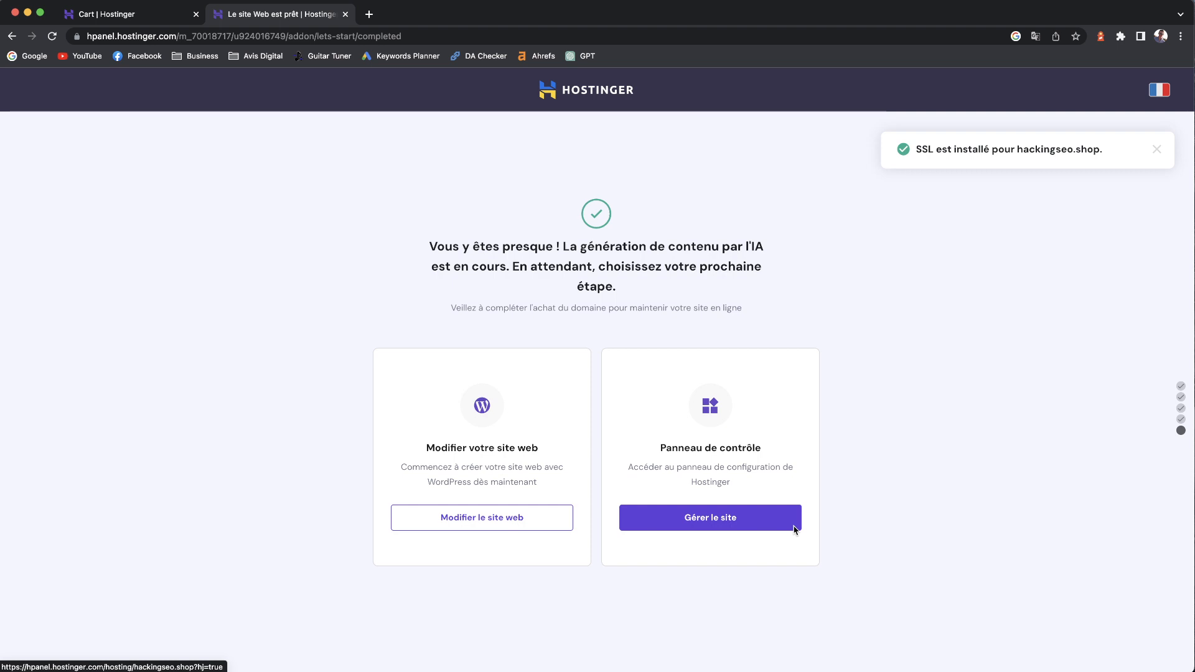
- Open the new site in WordPress admin and list its four published Blog posts
{"action": "left_click_drag", "start_coordinate": [425, 448], "coordinate": [522, 447]}
{"action": "left_click", "coordinate": [504, 466]}
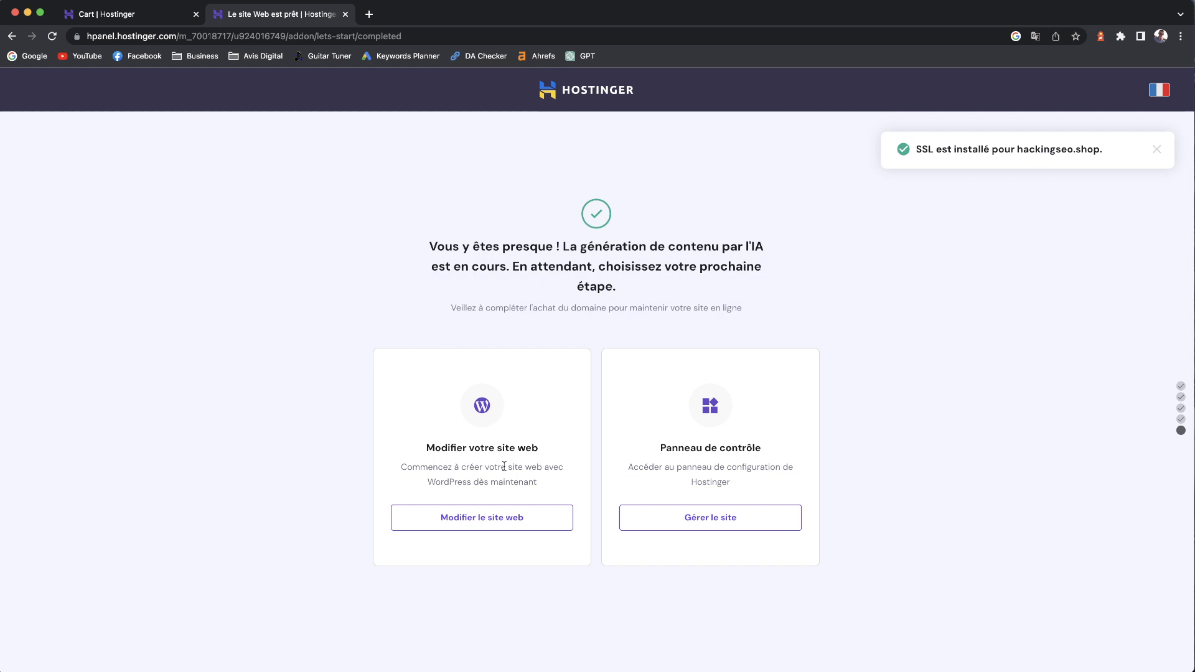
{"action": "left_click", "coordinate": [476, 518]}
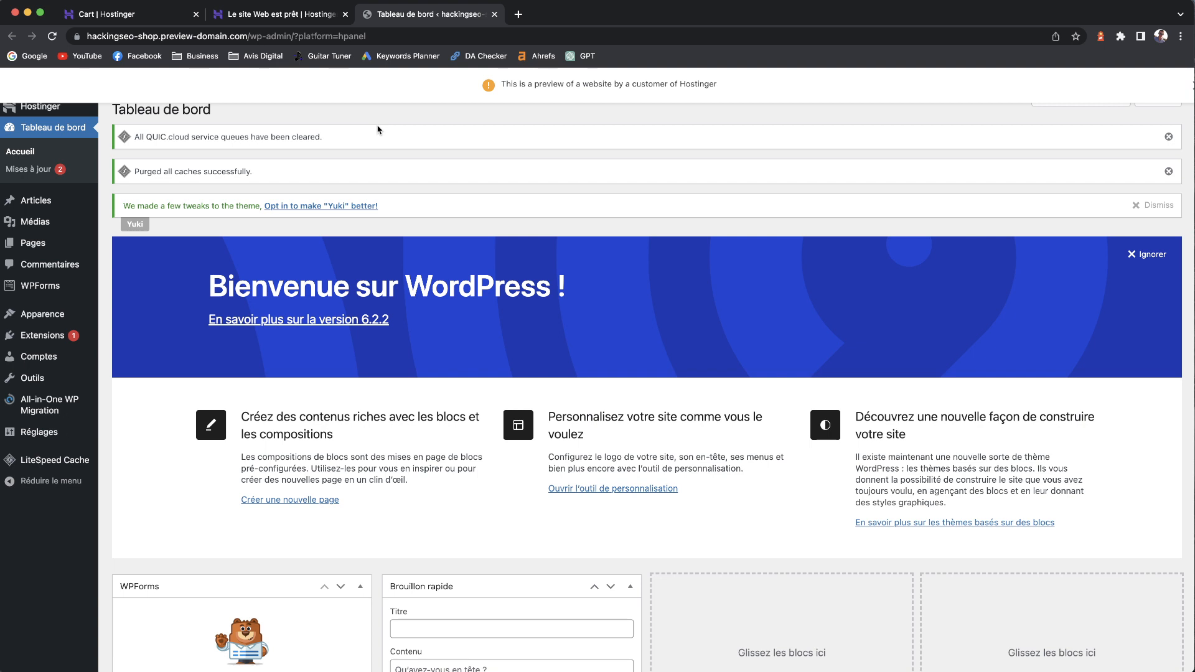
{"action": "left_click", "coordinate": [44, 201]}
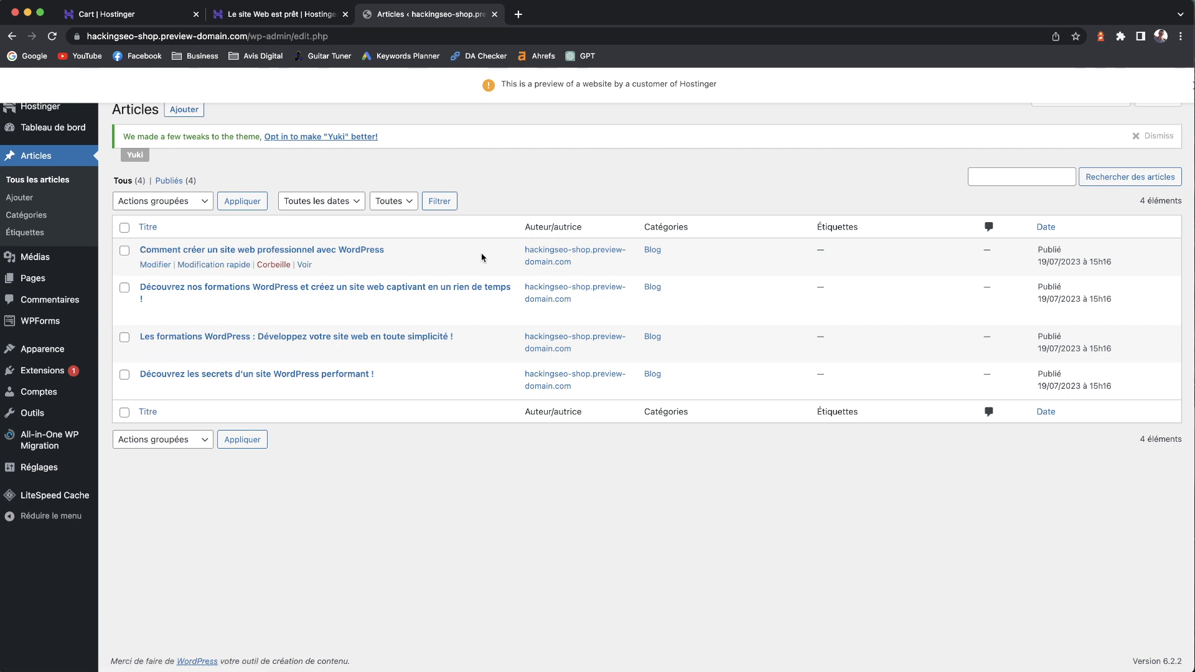
- Open the first post, about creating a professional website, in the editor and read through it
{"action": "left_click", "coordinate": [155, 264]}
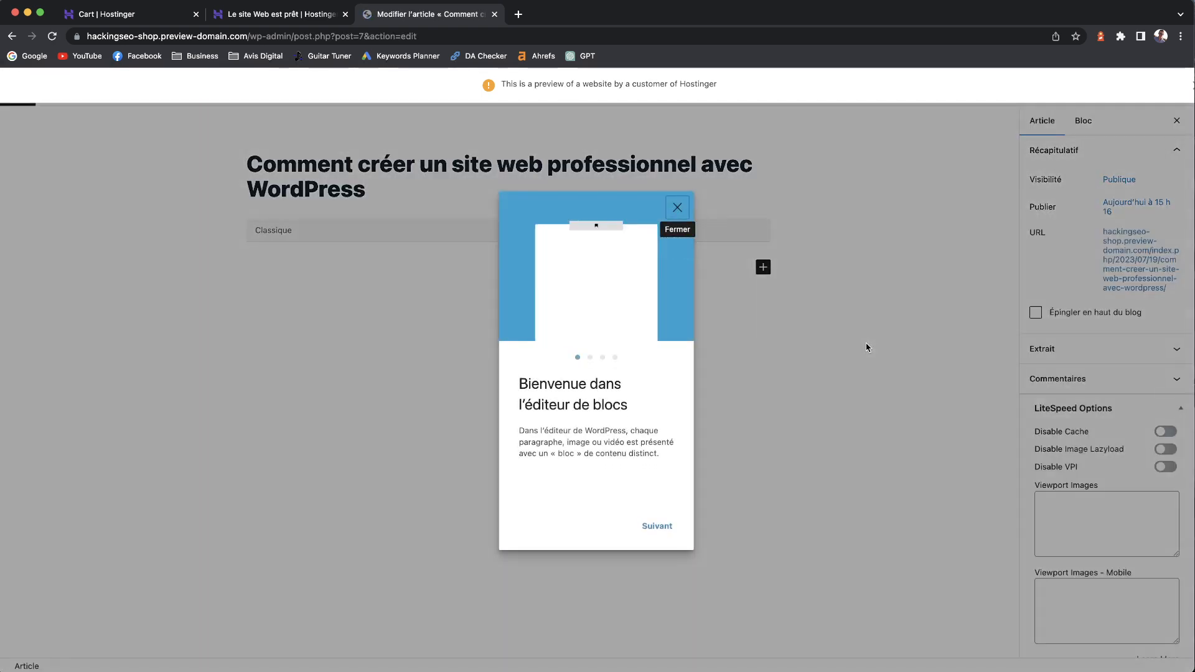
{"action": "left_click", "coordinate": [677, 207]}
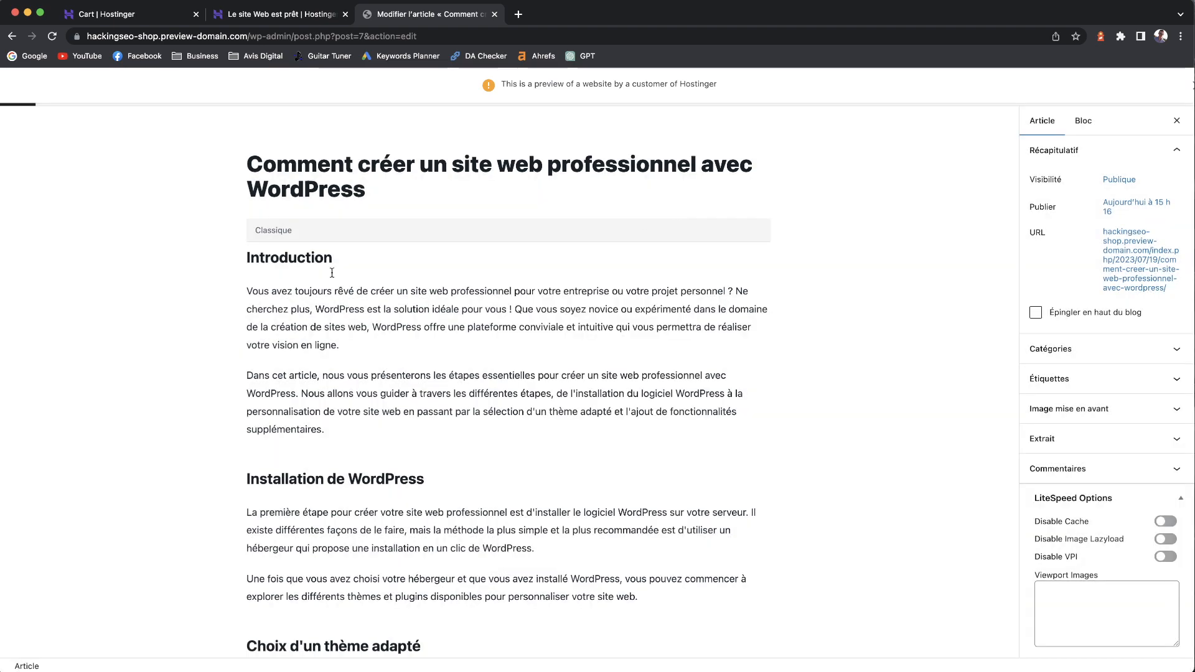
{"action": "scroll", "coordinate": [350, 390], "scroll_direction": "down", "scroll_amount": 4}
{"action": "scroll", "coordinate": [350, 390], "scroll_direction": "down", "scroll_amount": 5}
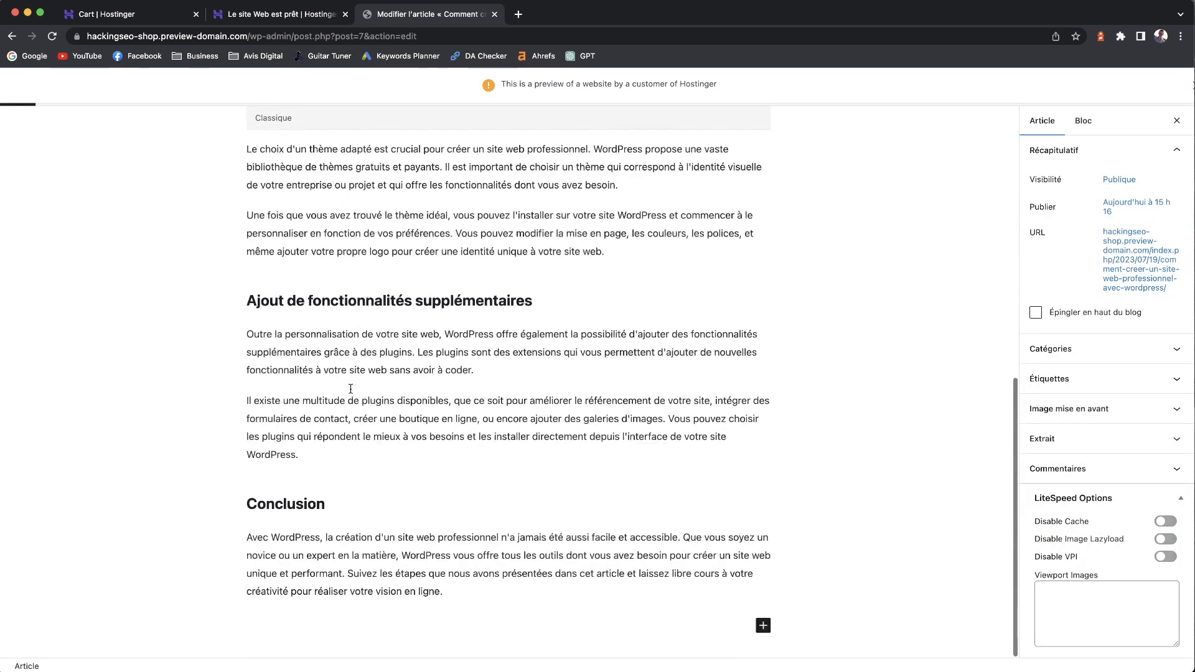
{"action": "scroll", "coordinate": [332, 305], "scroll_direction": "up", "scroll_amount": 4}
{"action": "scroll", "coordinate": [332, 305], "scroll_direction": "up", "scroll_amount": 5}
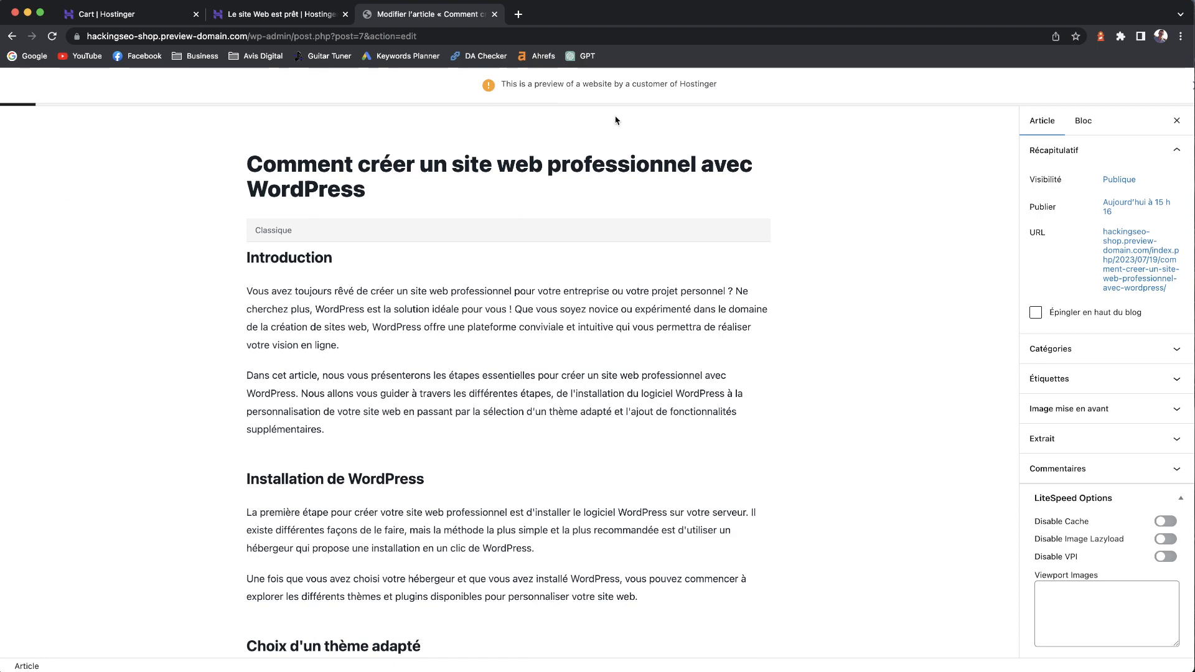
- Return to the posts list and paste the site's base web address into a new tab
{"action": "left_click", "coordinate": [9, 117]}
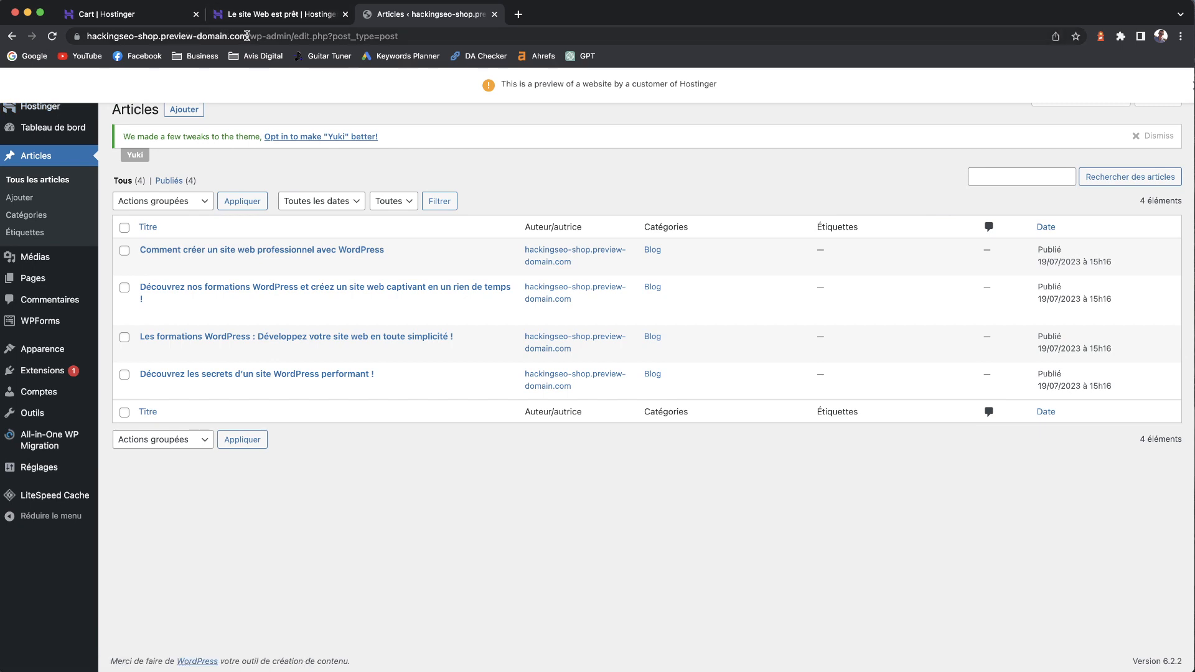
{"action": "left_click_drag", "start_coordinate": [247, 36], "coordinate": [85, 37]}
{"action": "key", "text": "super+c"}
{"action": "left_click", "coordinate": [521, 15]}
{"action": "key", "text": "super+v"}
{"action": "key", "text": "Return"}
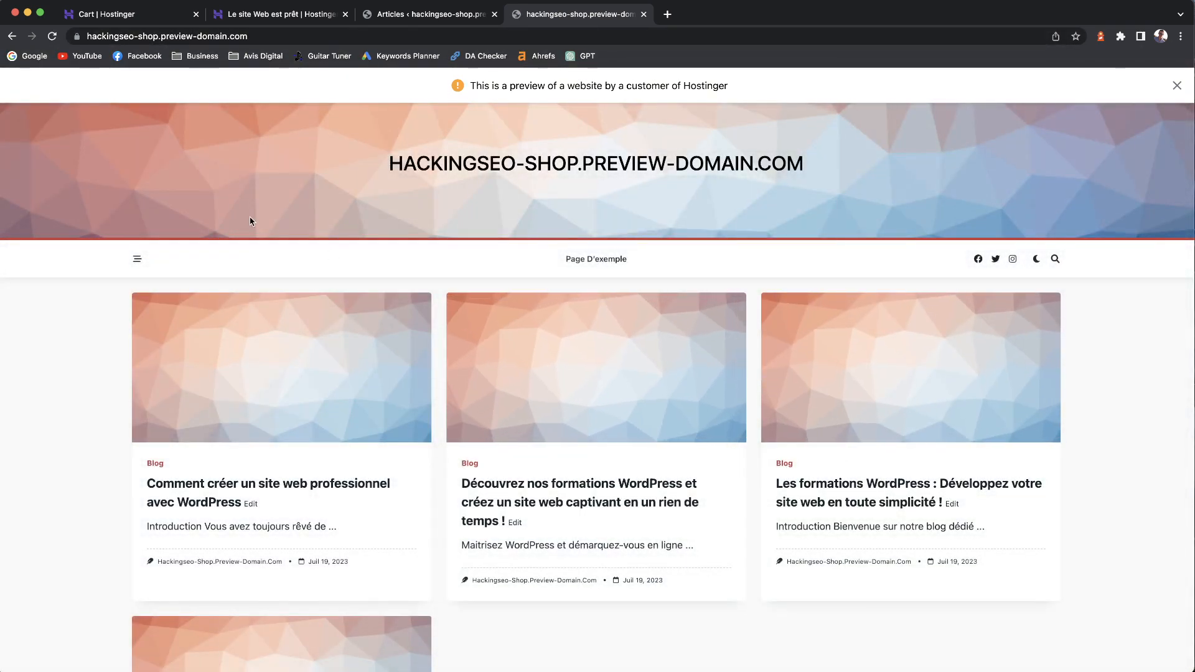
{"action": "scroll", "coordinate": [380, 294], "scroll_direction": "down", "scroll_amount": 5}
{"action": "scroll", "coordinate": [389, 300], "scroll_direction": "up", "scroll_amount": 5}
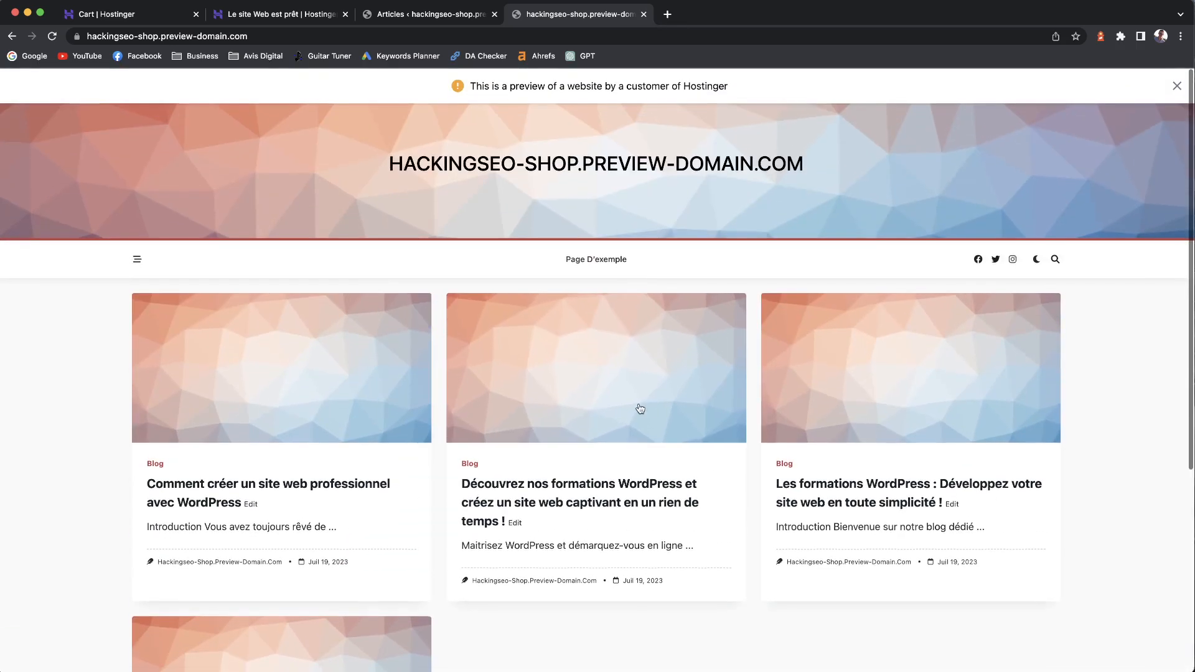
{"action": "scroll", "coordinate": [667, 417], "scroll_direction": "down", "scroll_amount": 2}
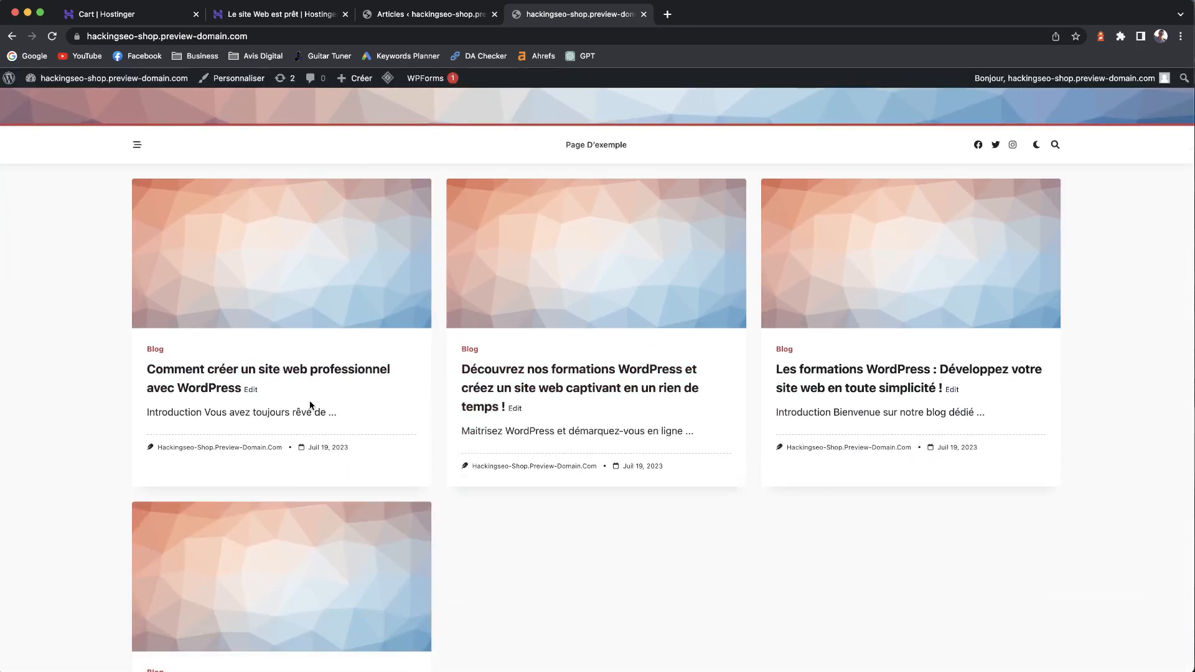
{"action": "scroll", "coordinate": [173, 235], "scroll_direction": "up", "scroll_amount": 2}
{"action": "left_click", "coordinate": [261, 259]}
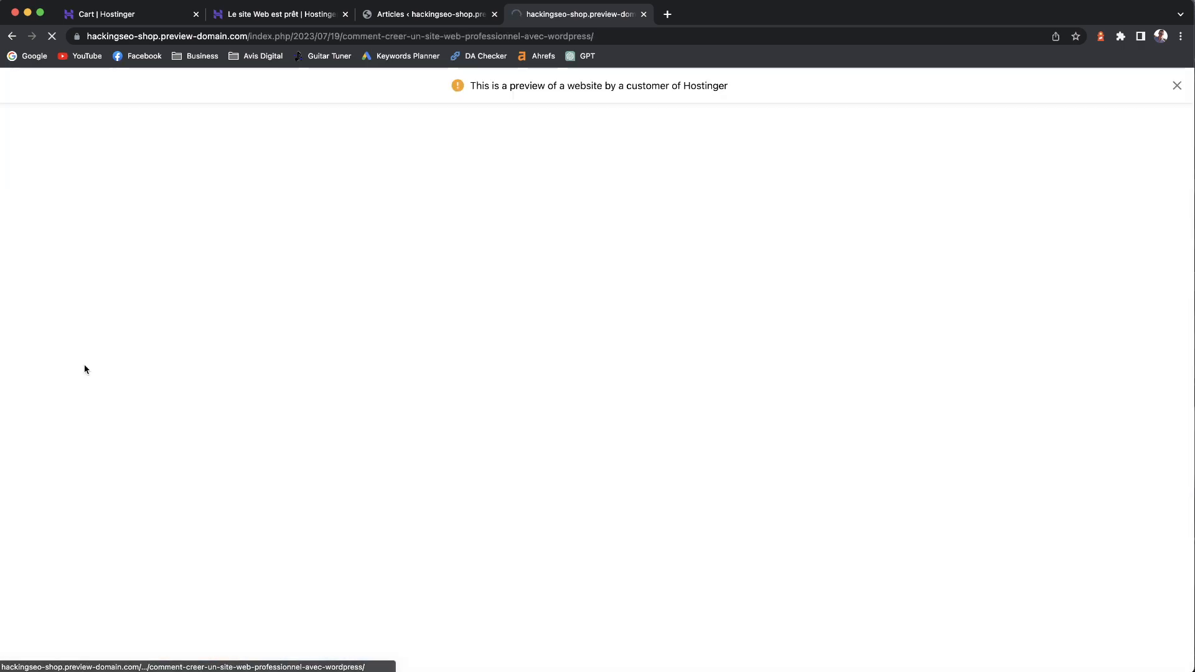
{"action": "scroll", "coordinate": [588, 374], "scroll_direction": "down", "scroll_amount": 10}
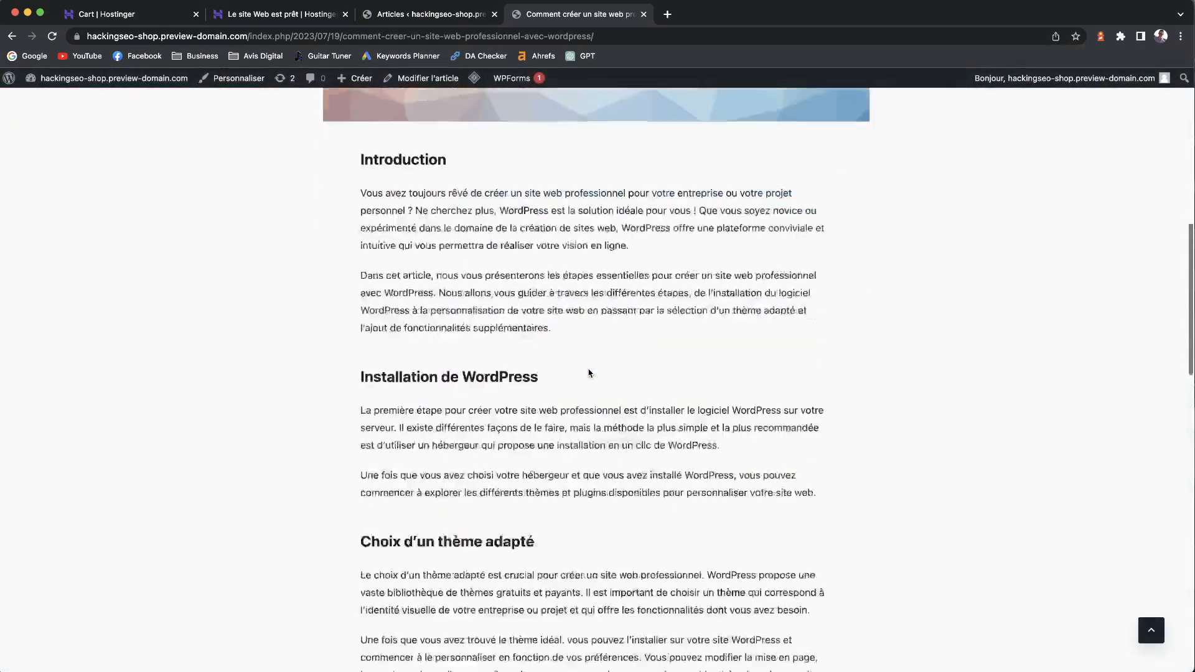
{"action": "scroll", "coordinate": [589, 374], "scroll_direction": "down", "scroll_amount": 15}
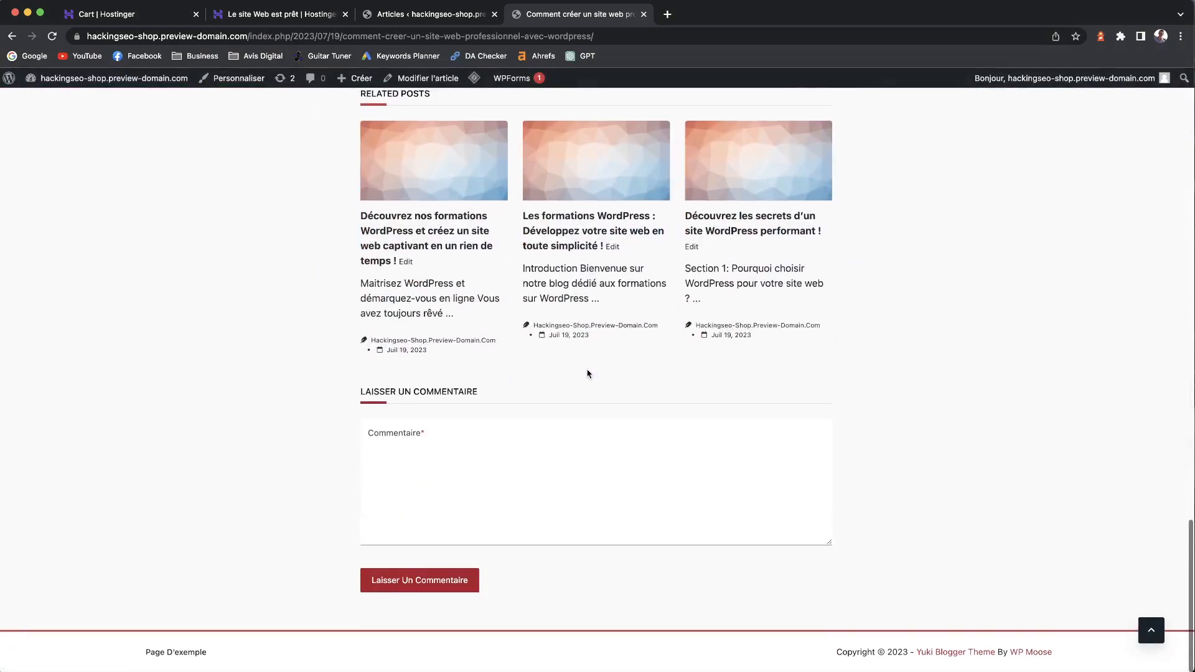
{"action": "scroll", "coordinate": [589, 374], "scroll_direction": "up", "scroll_amount": 20}
{"action": "scroll", "coordinate": [589, 373], "scroll_direction": "up", "scroll_amount": 10}
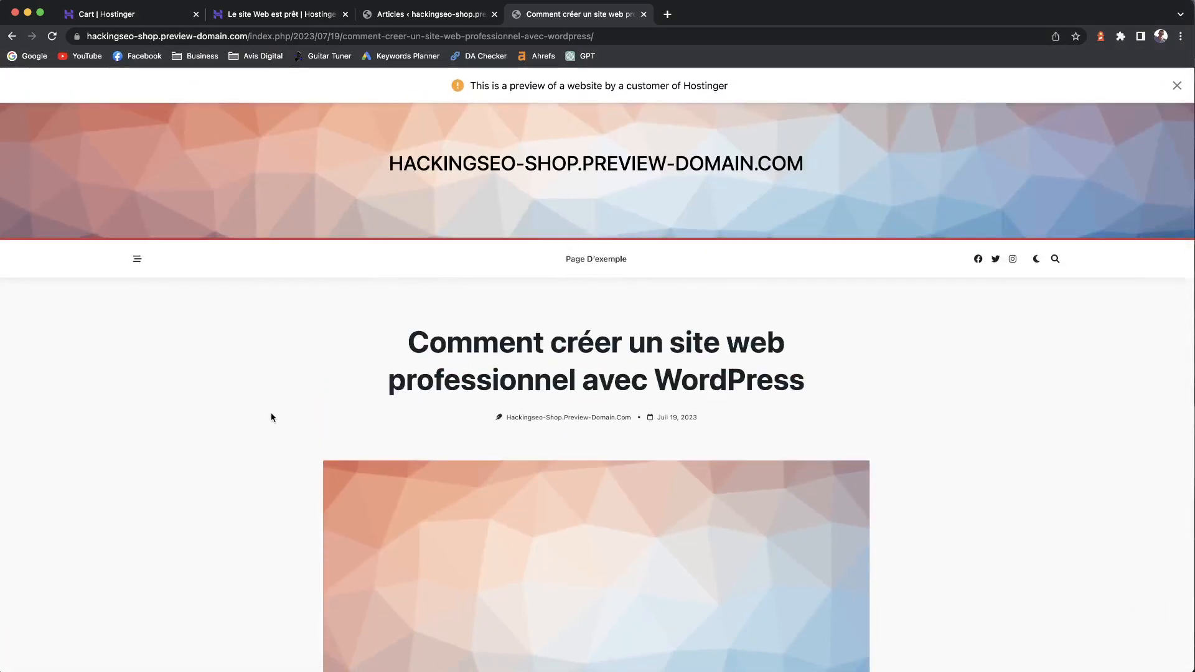
{"action": "left_click", "coordinate": [138, 259]}
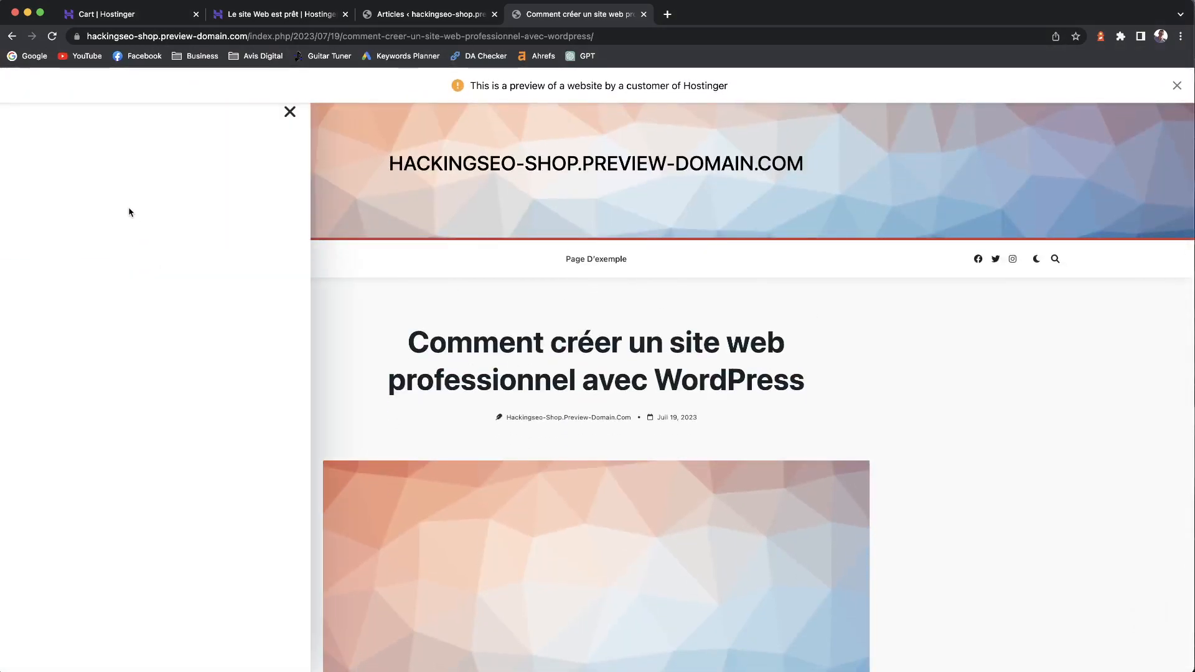
{"action": "left_click", "coordinate": [285, 115]}
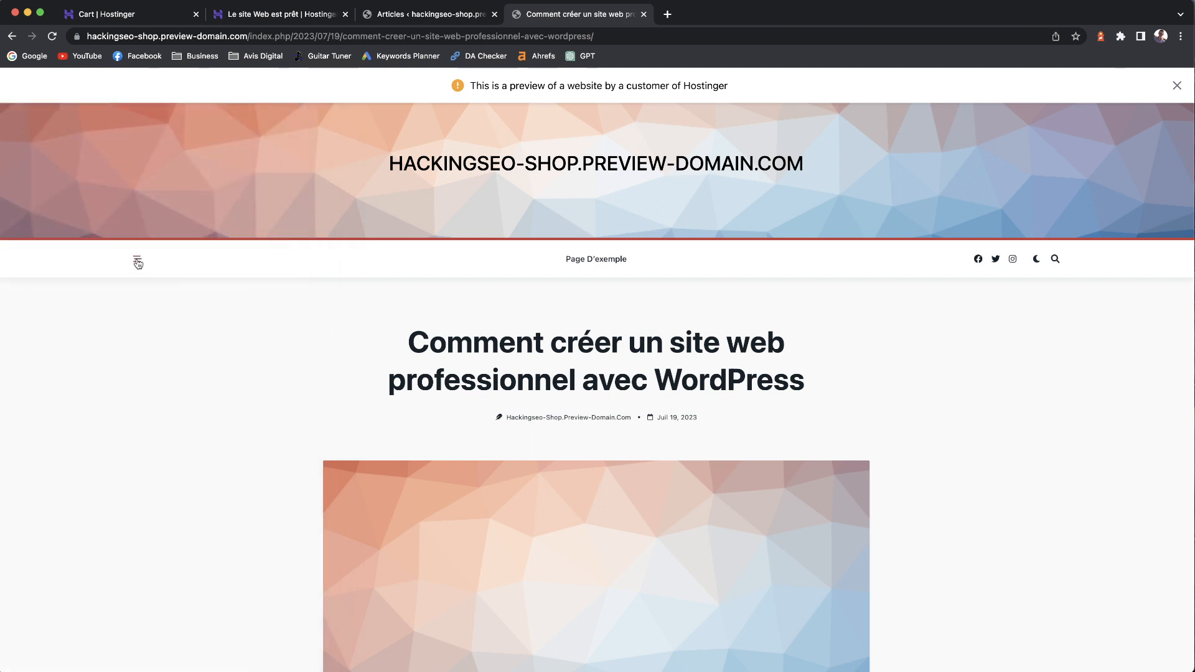
{"action": "left_click", "coordinate": [137, 260]}
{"action": "left_click", "coordinate": [291, 118]}
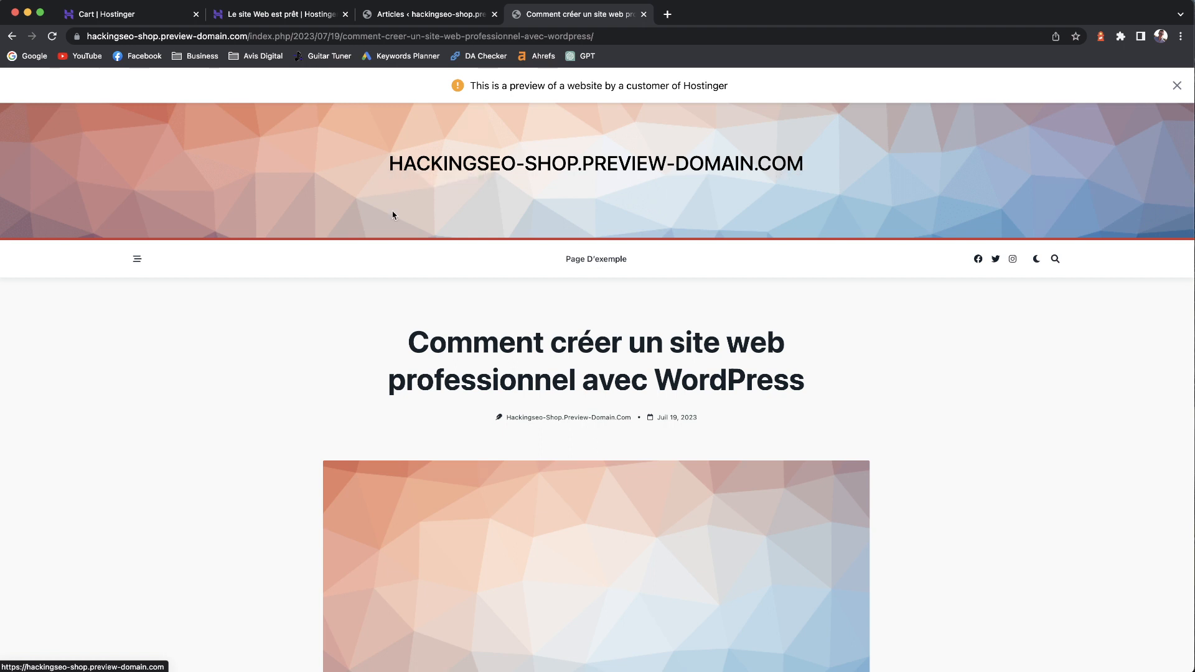
{"action": "left_click", "coordinate": [1038, 260]}
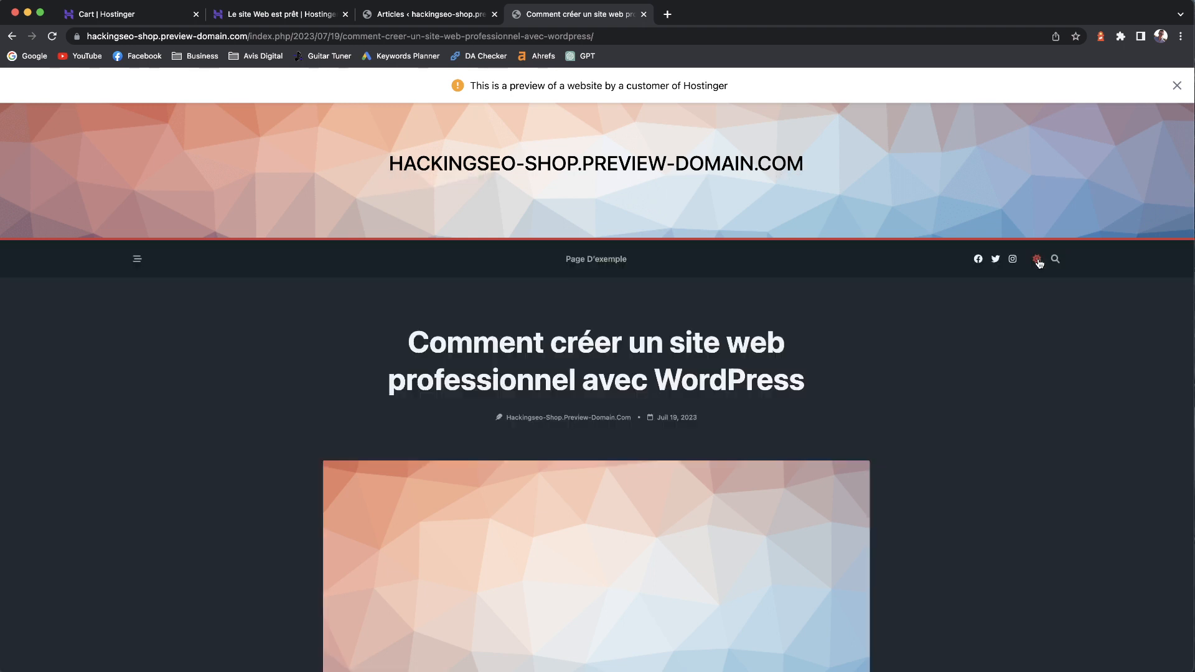
{"action": "left_click", "coordinate": [1038, 260]}
{"action": "left_click", "coordinate": [1037, 260]}
{"action": "left_click", "coordinate": [1037, 261]}
{"action": "left_click", "coordinate": [1037, 260]}
{"action": "left_click", "coordinate": [1037, 261]}
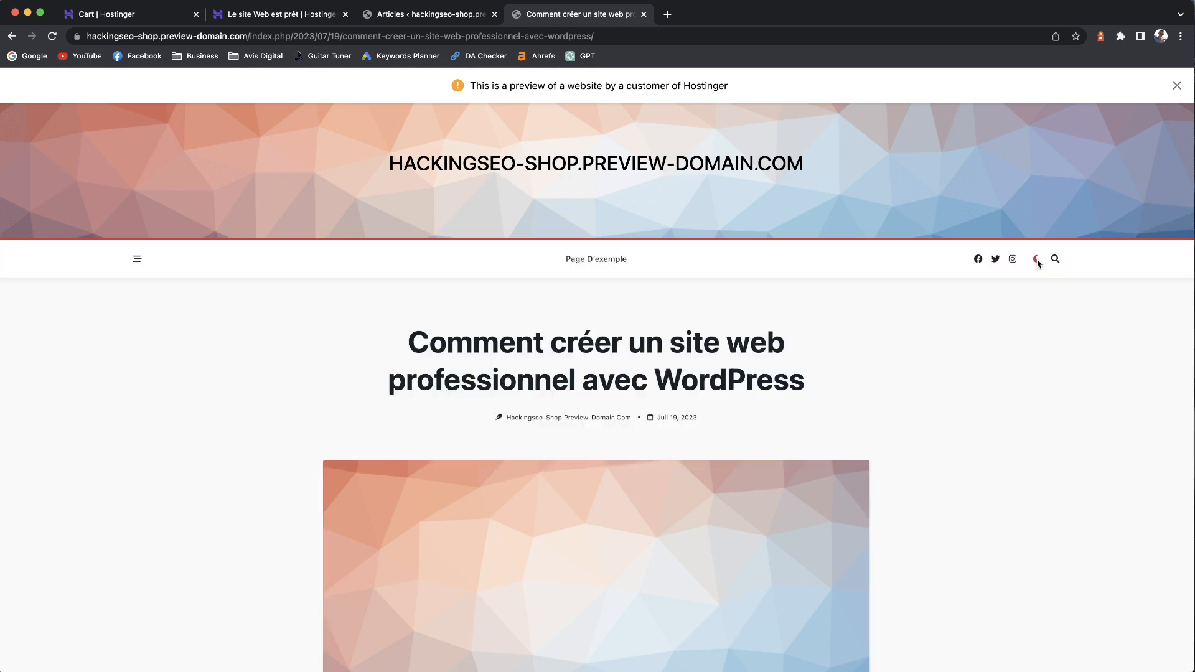
{"action": "left_click", "coordinate": [644, 14]}
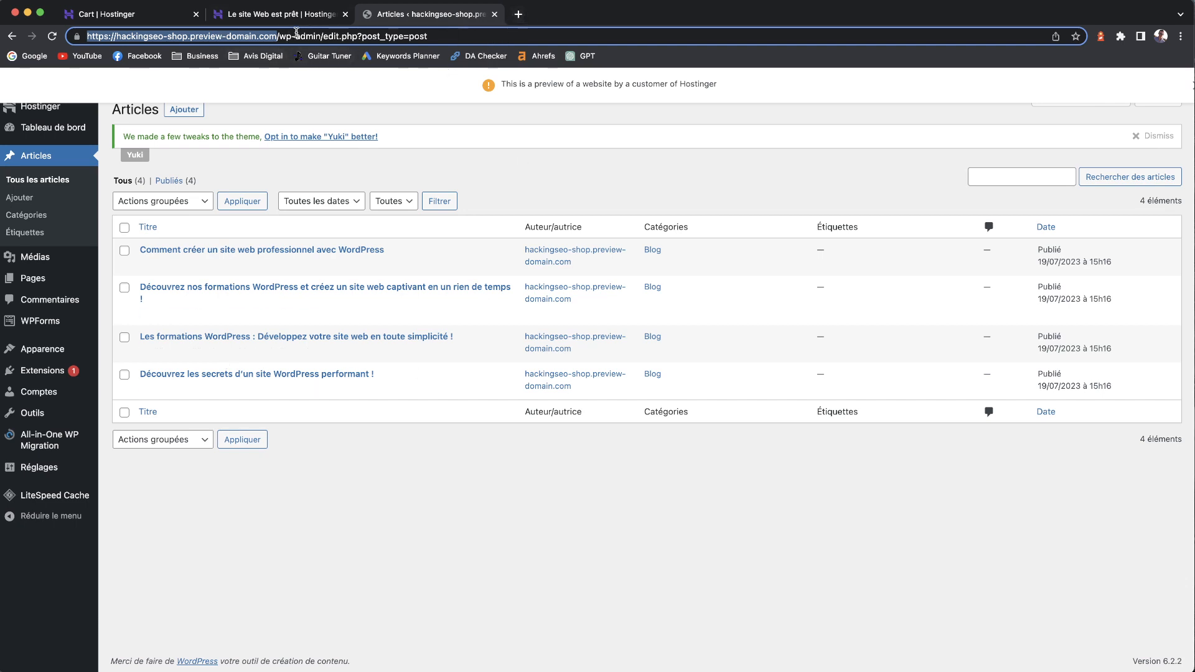
{"action": "left_click", "coordinate": [188, 35]}
{"action": "key", "text": "super+shift+Left"}
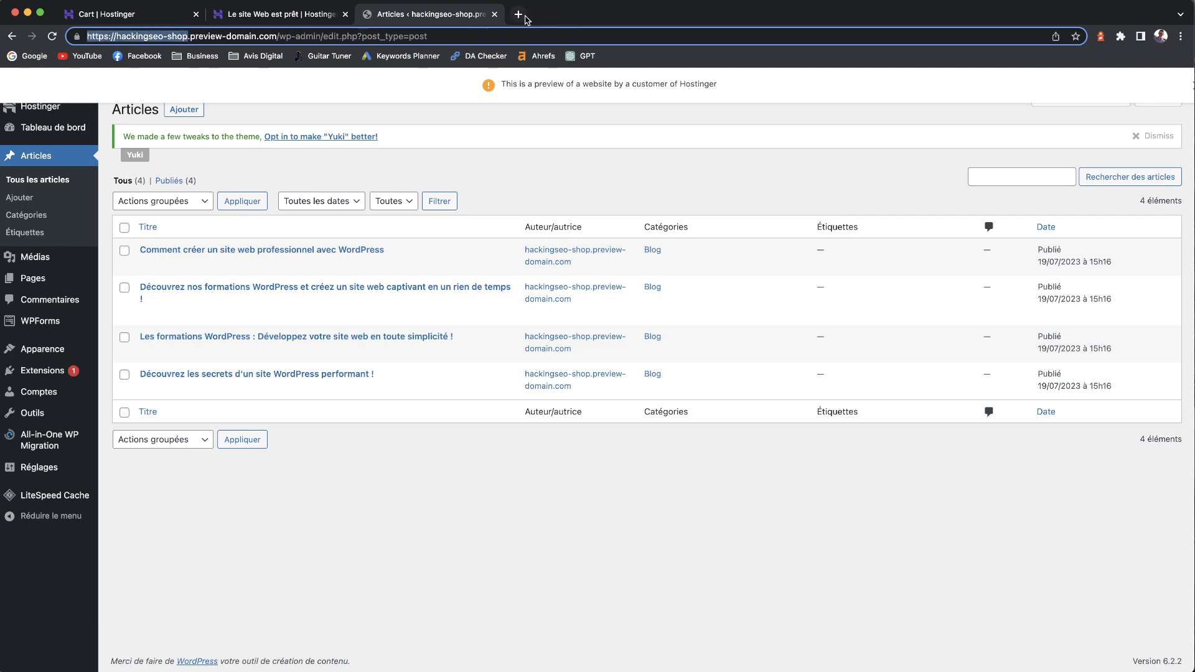
{"action": "left_click", "coordinate": [524, 17]}
{"action": "key", "text": "super+v"}
{"action": "key", "text": "Return"}
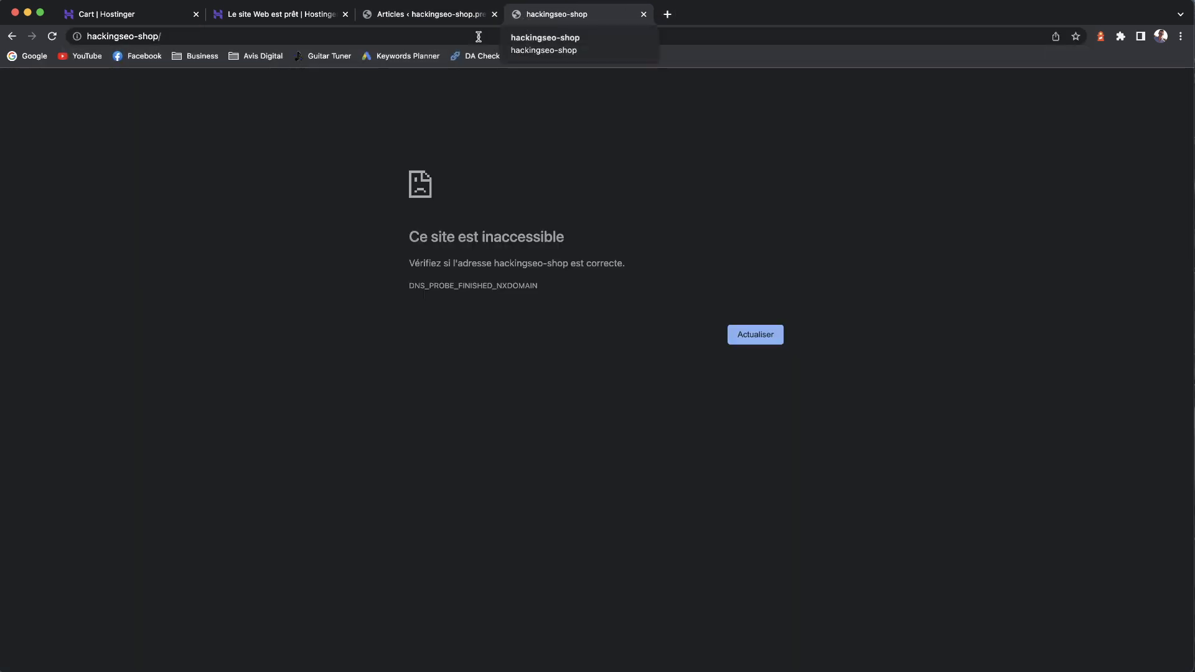
- Flip between the error and Articles tabs, then return to Hostinger's 'Vous y êtes presque' page
{"action": "left_click", "coordinate": [446, 19]}
{"action": "left_click", "coordinate": [536, 16]}
{"action": "left_click", "coordinate": [446, 21]}
{"action": "left_click", "coordinate": [553, 22]}
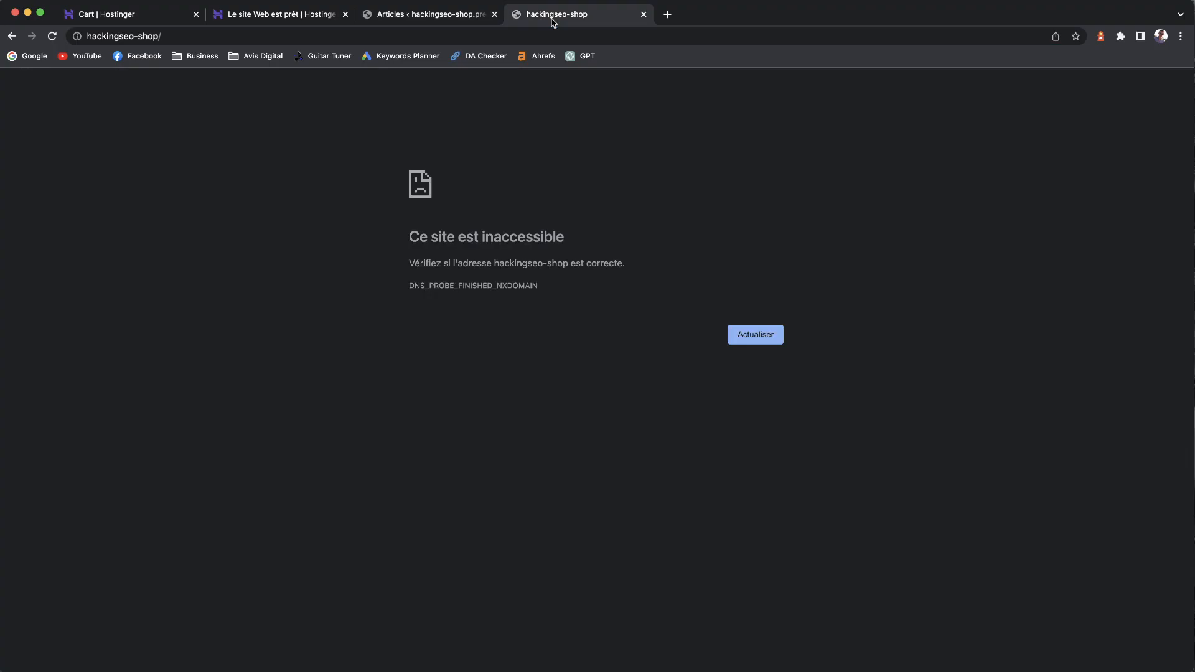
{"action": "left_click", "coordinate": [486, 22]}
{"action": "left_click", "coordinate": [569, 23]}
{"action": "left_click", "coordinate": [386, 12]}
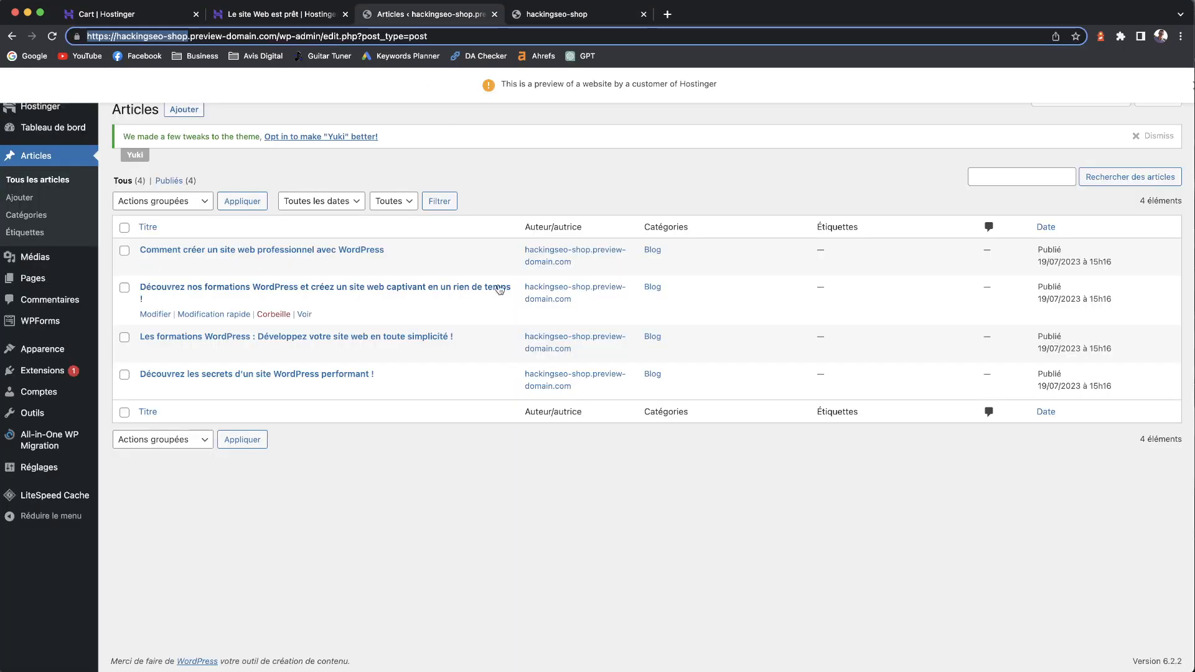
{"action": "left_click", "coordinate": [479, 148]}
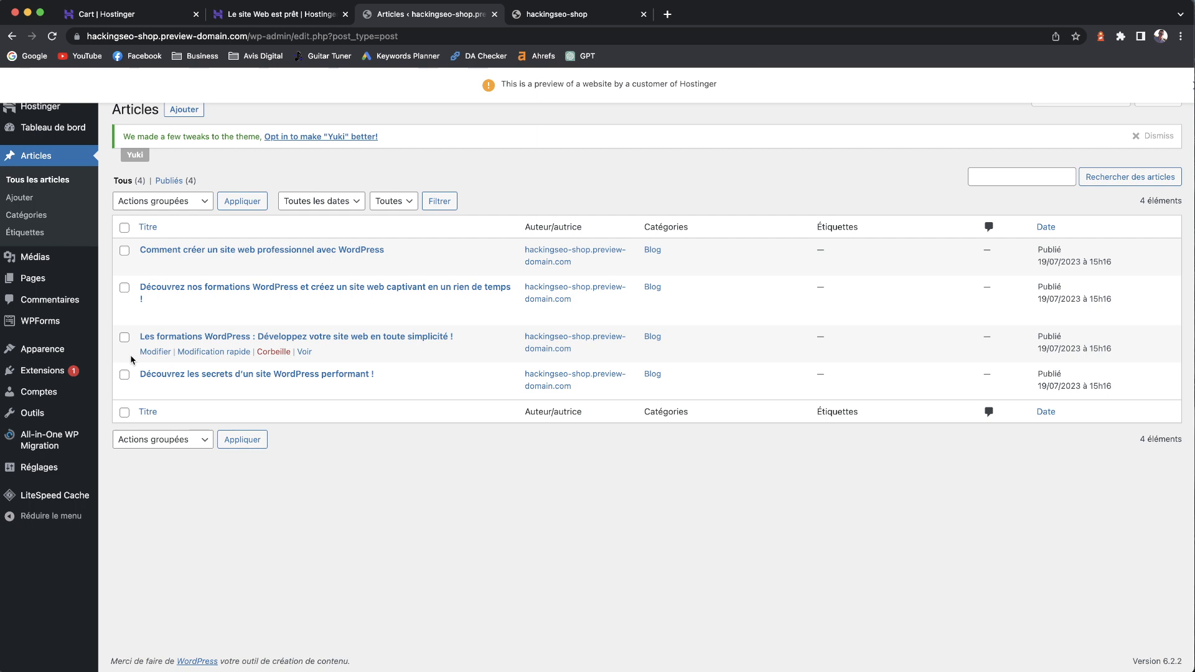
{"action": "left_click", "coordinate": [280, 14]}
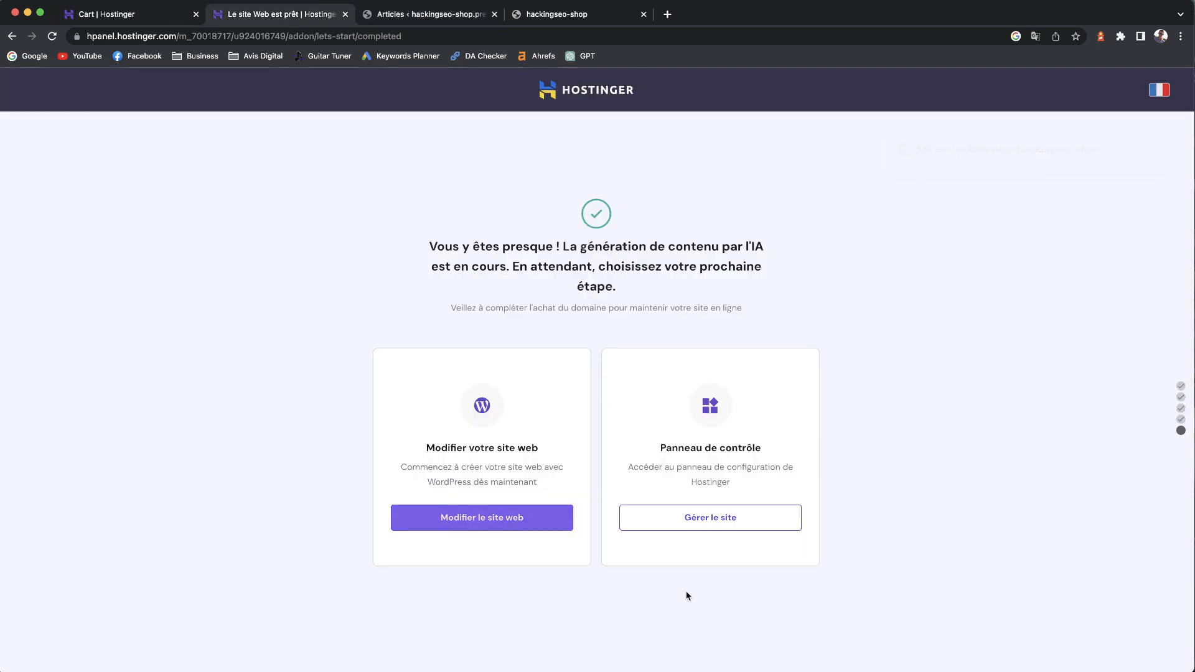
- Open the hPanel Tableau de Bord for hackingseo.shop via 'Gérer le site' and look it over
{"action": "left_click", "coordinate": [733, 518]}
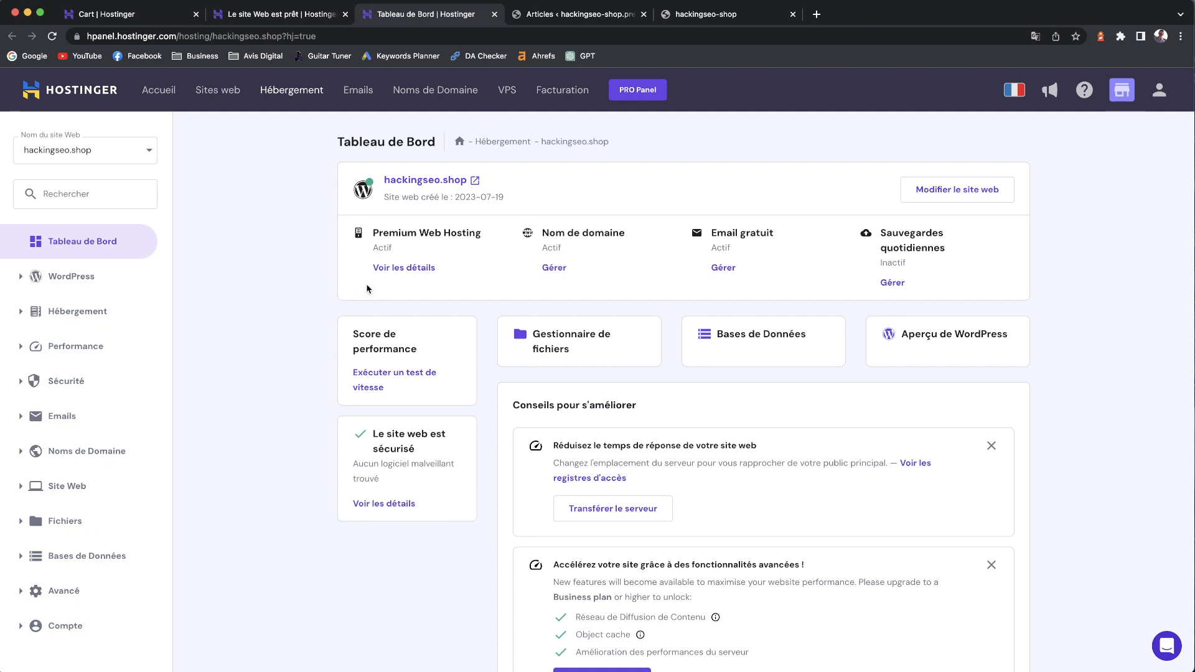
{"action": "scroll", "coordinate": [284, 232], "scroll_direction": "down", "scroll_amount": 4}
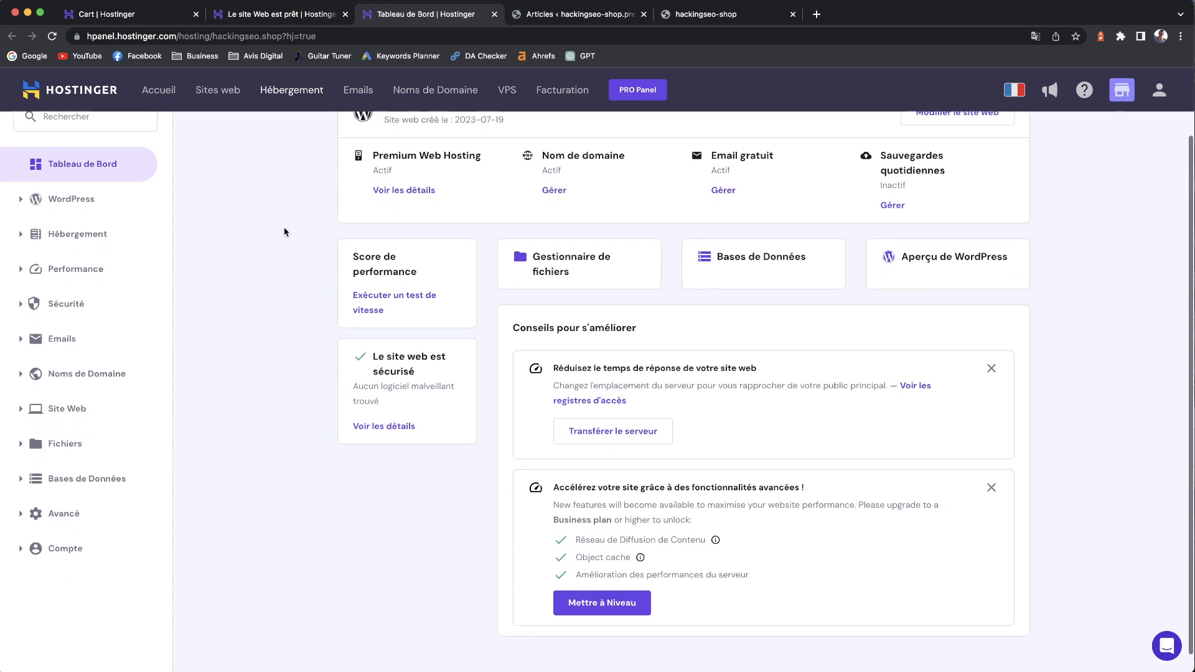
{"action": "scroll", "coordinate": [284, 232], "scroll_direction": "up", "scroll_amount": 3}
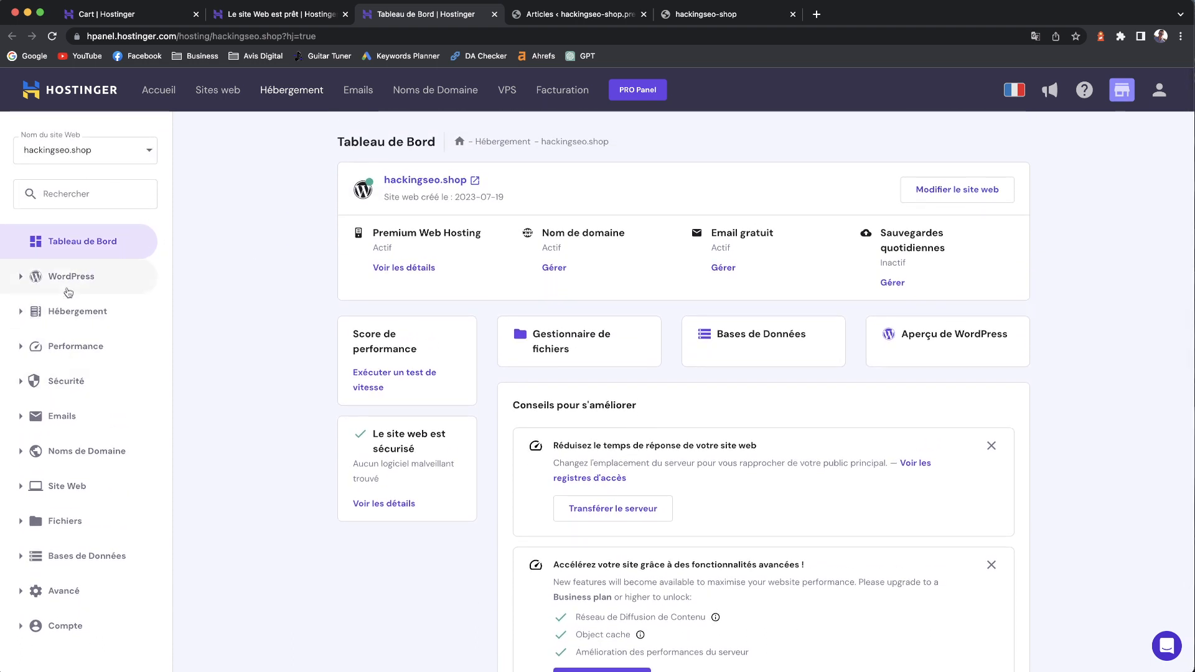
- Open WordPress Sécurité and review WordPress 6.2.2 plus the installed themes and plugins
{"action": "left_click", "coordinate": [20, 278]}
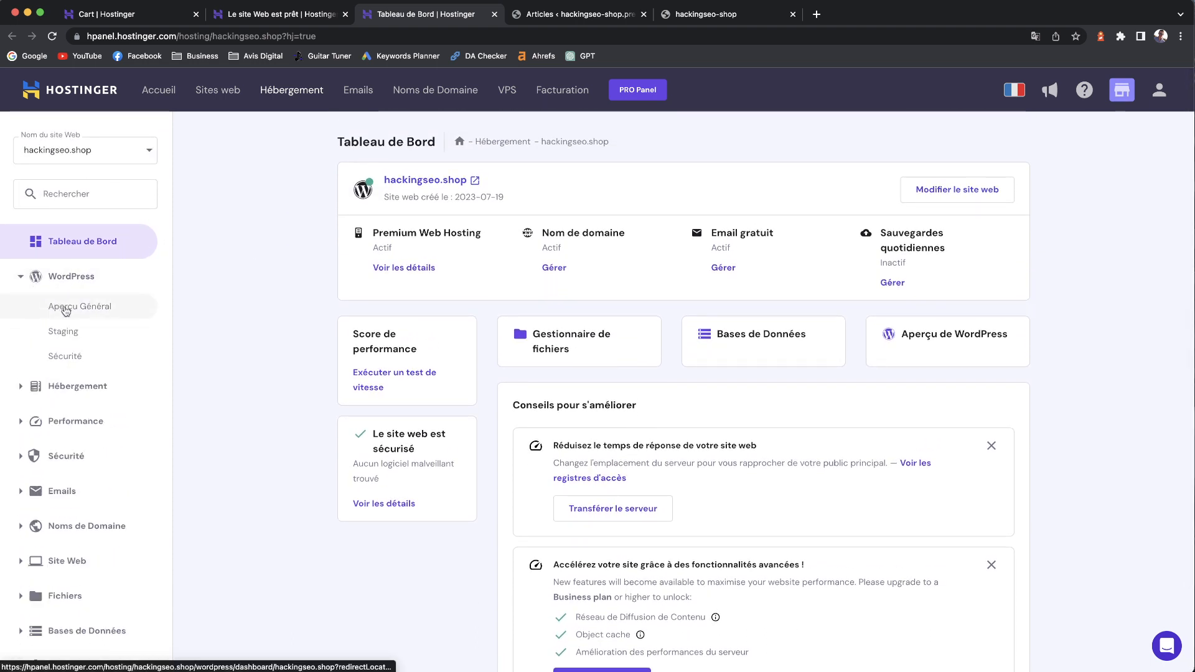
{"action": "left_click", "coordinate": [67, 359]}
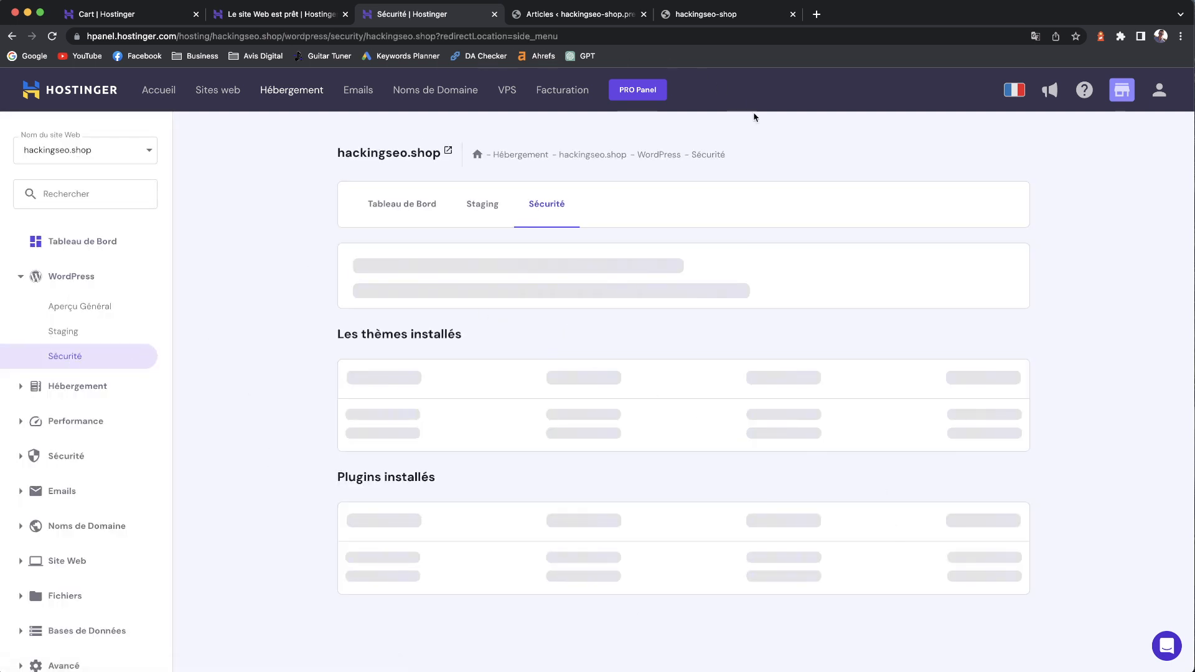
{"action": "scroll", "coordinate": [419, 242], "scroll_direction": "down", "scroll_amount": 5}
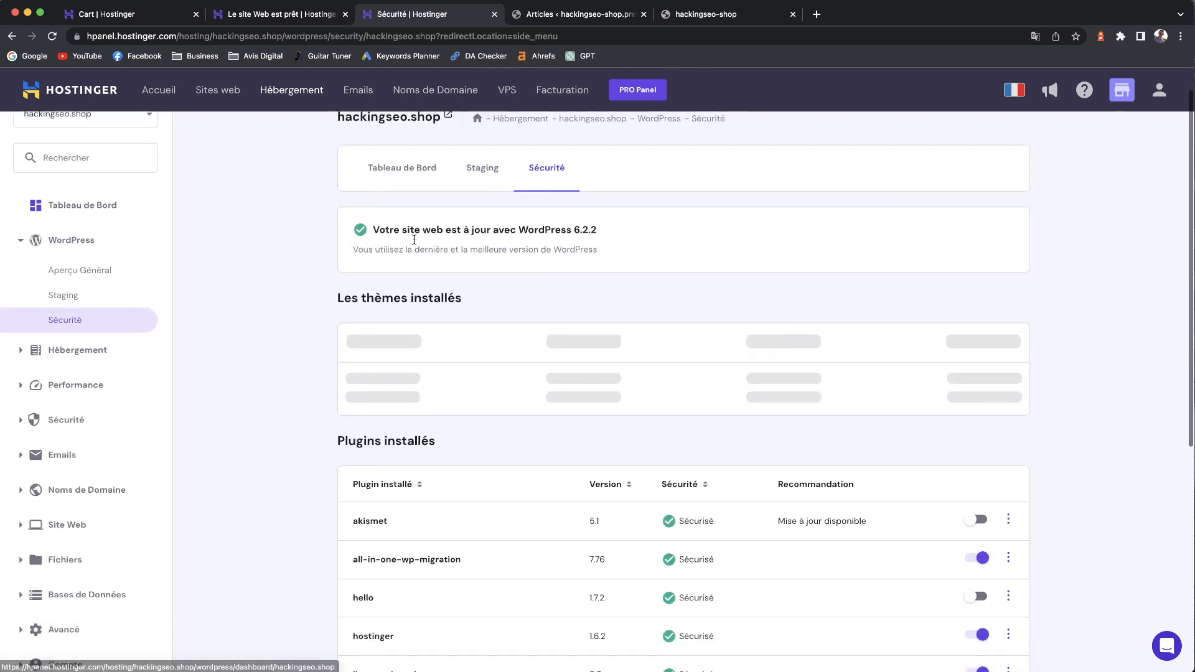
{"action": "scroll", "coordinate": [419, 242], "scroll_direction": "down", "scroll_amount": 3}
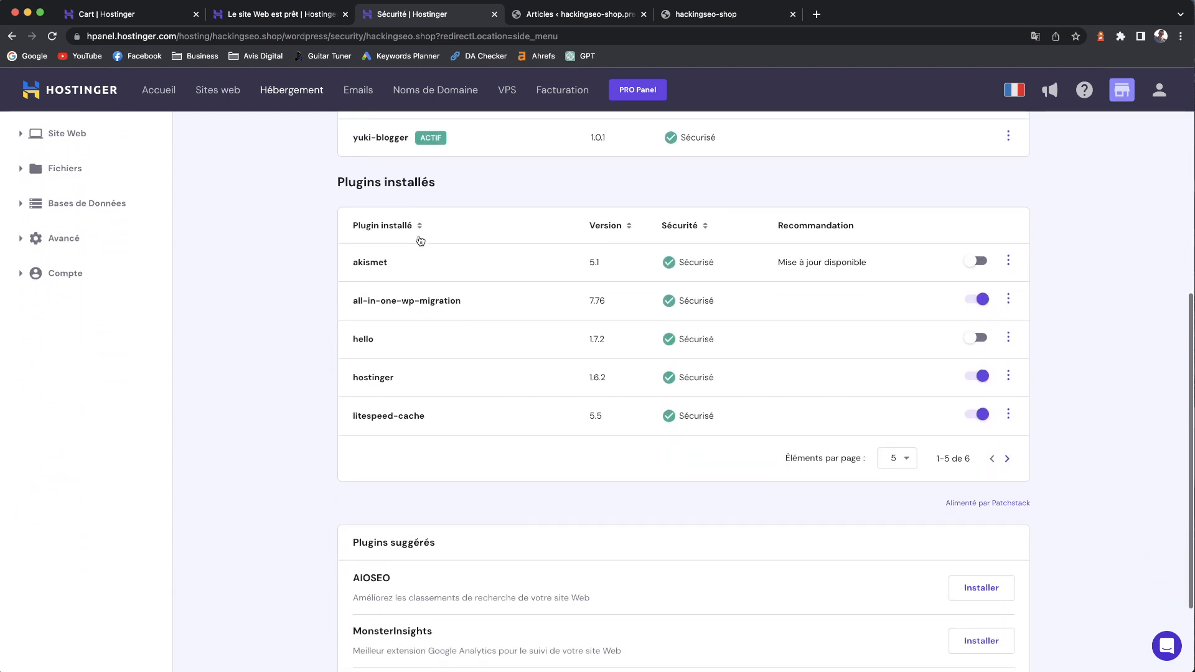
{"action": "scroll", "coordinate": [419, 239], "scroll_direction": "up", "scroll_amount": 3}
{"action": "scroll", "coordinate": [418, 239], "scroll_direction": "up", "scroll_amount": 5}
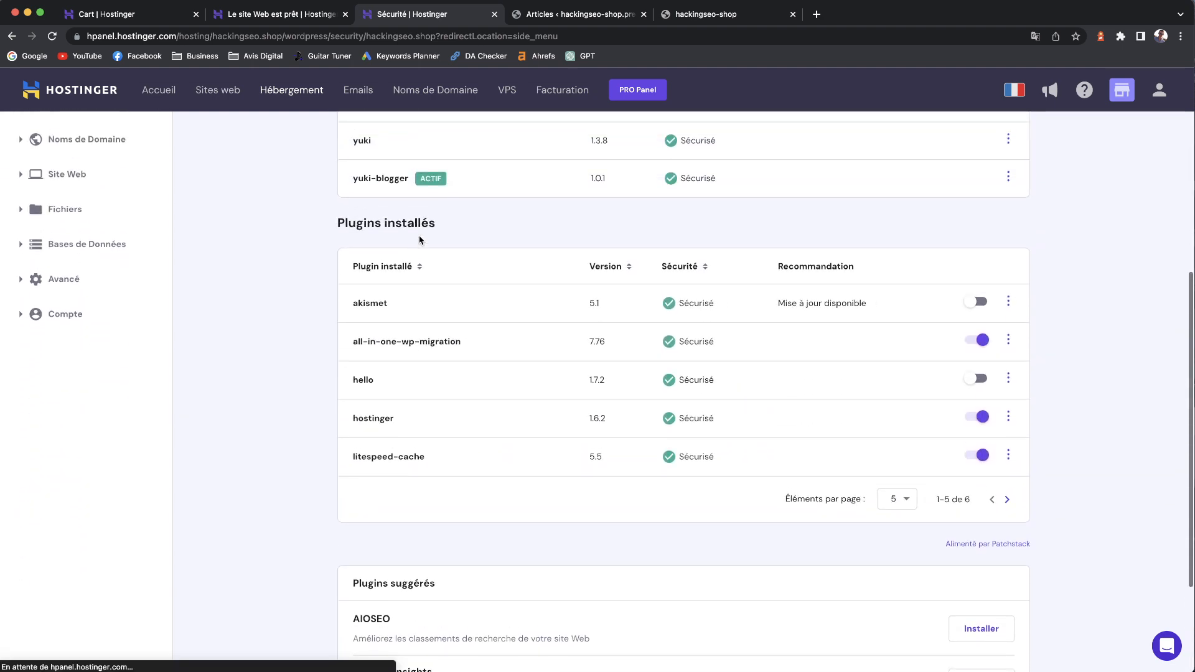
{"action": "scroll", "coordinate": [419, 239], "scroll_direction": "up", "scroll_amount": 2}
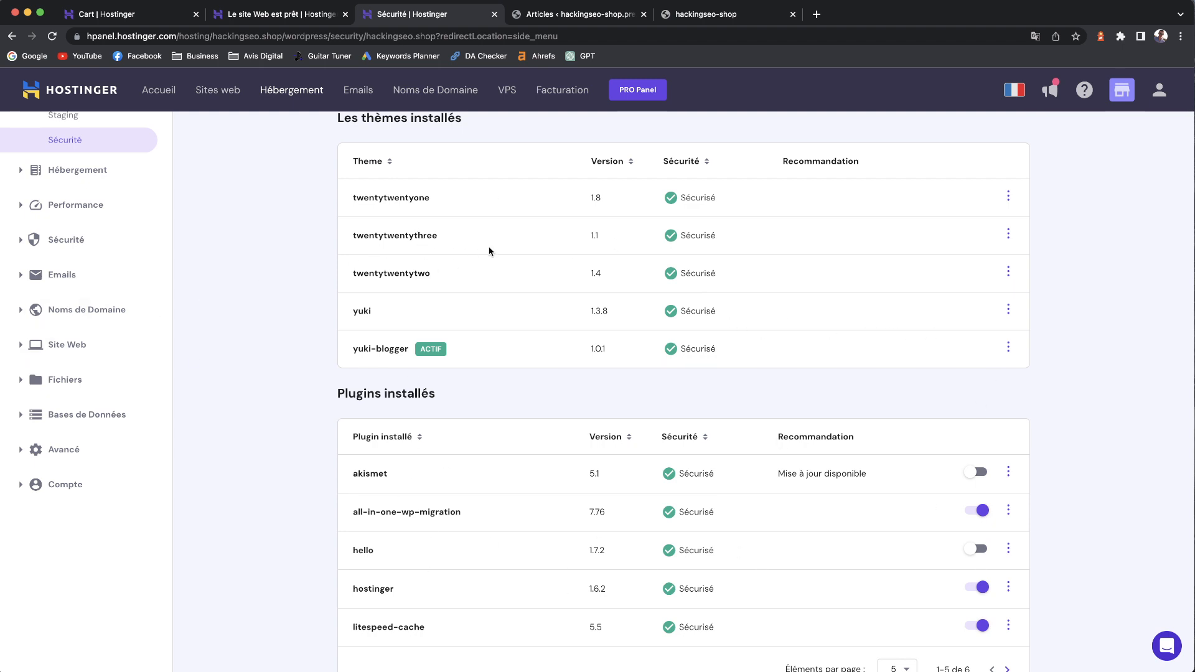
{"action": "scroll", "coordinate": [442, 424], "scroll_direction": "down", "scroll_amount": 3}
{"action": "scroll", "coordinate": [441, 424], "scroll_direction": "down", "scroll_amount": 3}
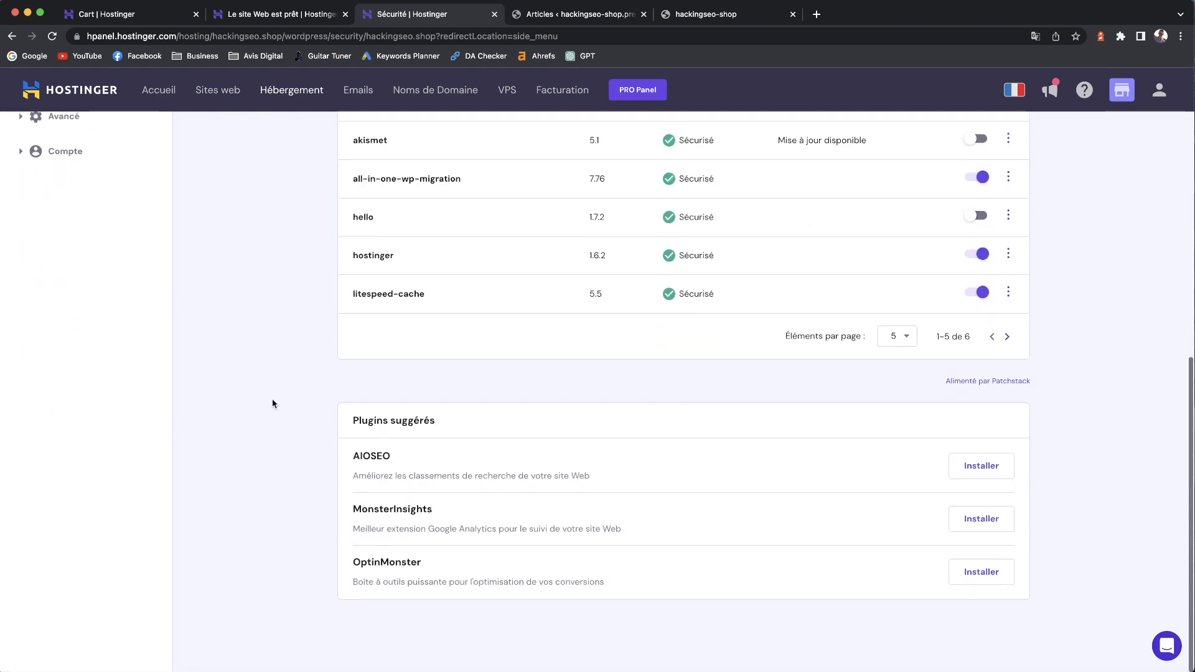
{"action": "scroll", "coordinate": [298, 247], "scroll_direction": "up", "scroll_amount": 8}
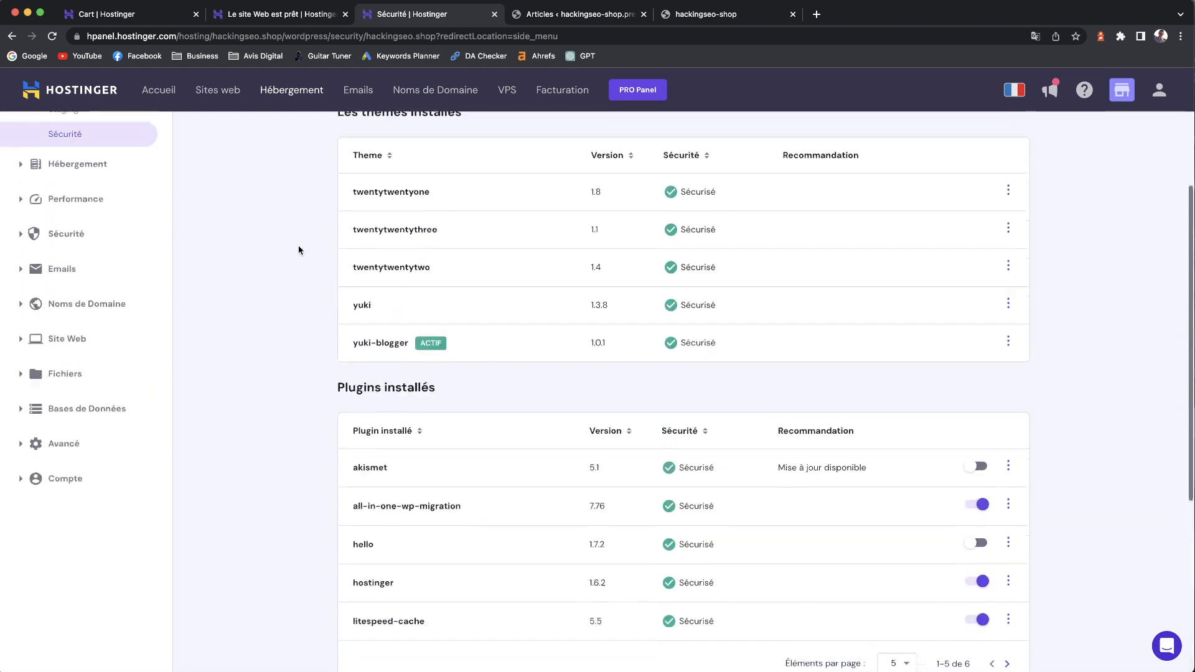
{"action": "left_click", "coordinate": [56, 282]}
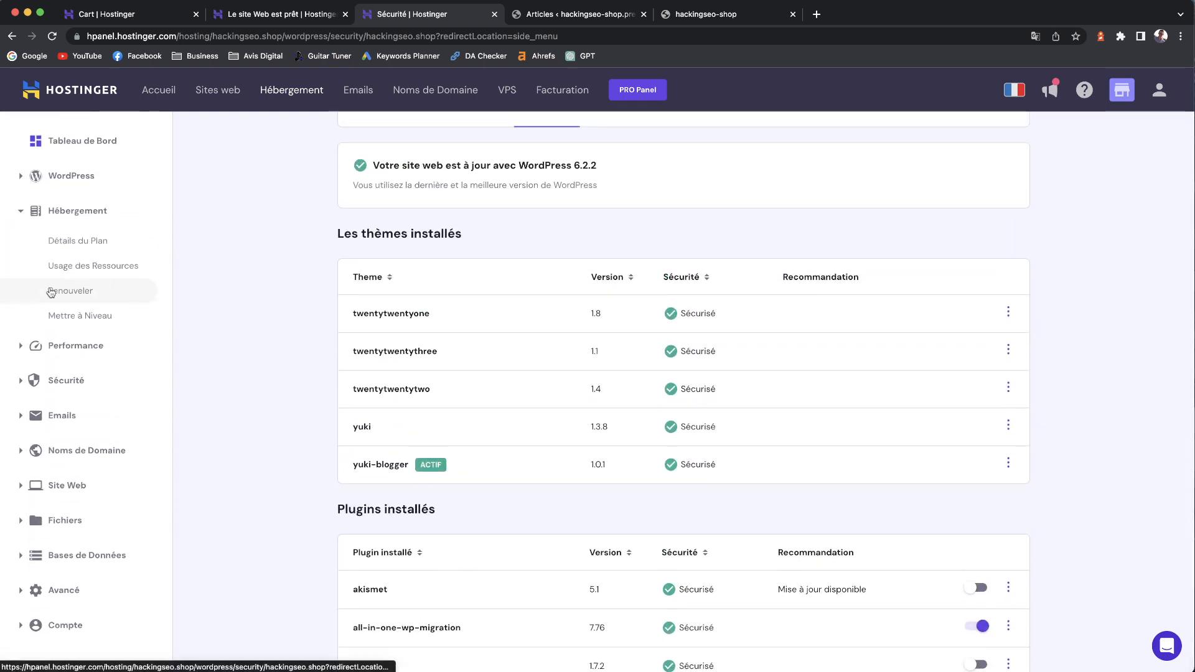
- Look over the Détails du plan page, then return to the Tableau de Bord
{"action": "left_click", "coordinate": [77, 242]}
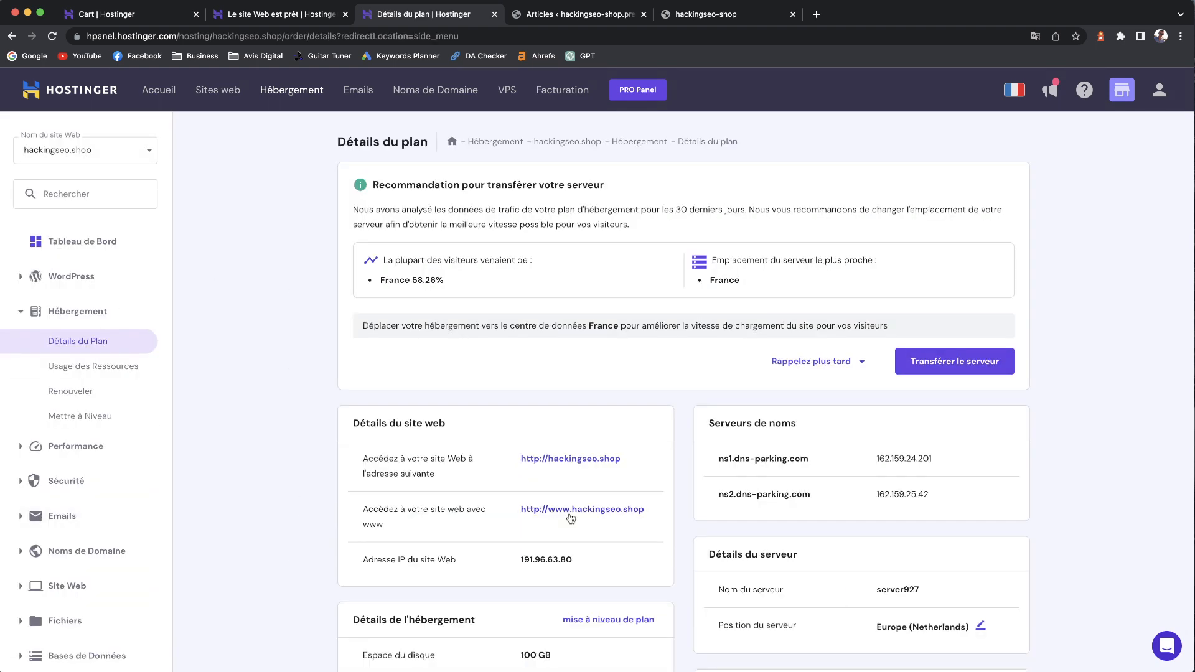
{"action": "scroll", "coordinate": [568, 519], "scroll_direction": "down", "scroll_amount": 5}
{"action": "scroll", "coordinate": [535, 504], "scroll_direction": "up", "scroll_amount": 3}
{"action": "scroll", "coordinate": [517, 498], "scroll_direction": "up", "scroll_amount": 2}
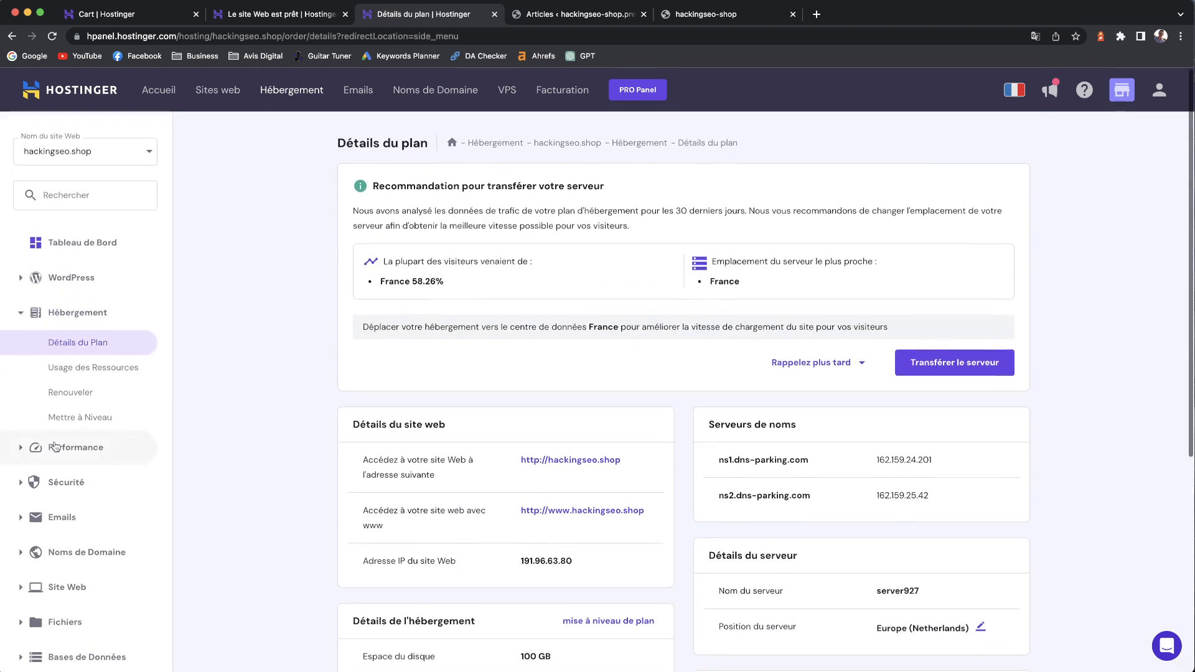
{"action": "left_click", "coordinate": [83, 242]}
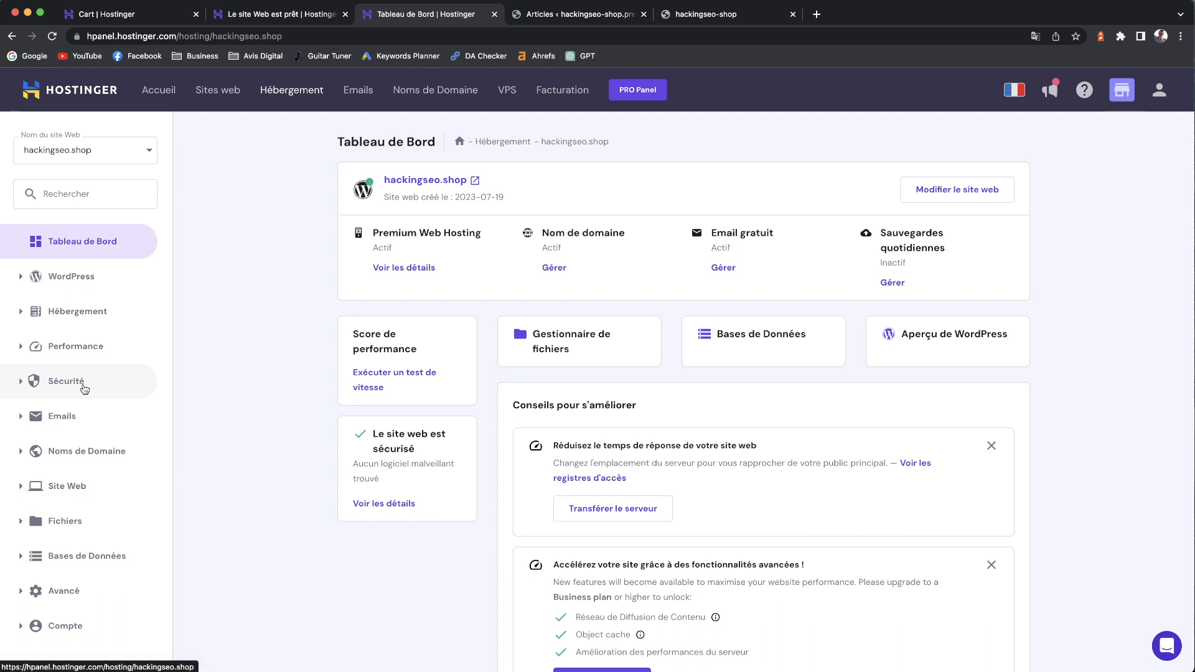
- Glance at Comptes E-mail, then check Sauvegardes and choose Restaurer le site web, finding no full-site backup
{"action": "left_click", "coordinate": [92, 387]}
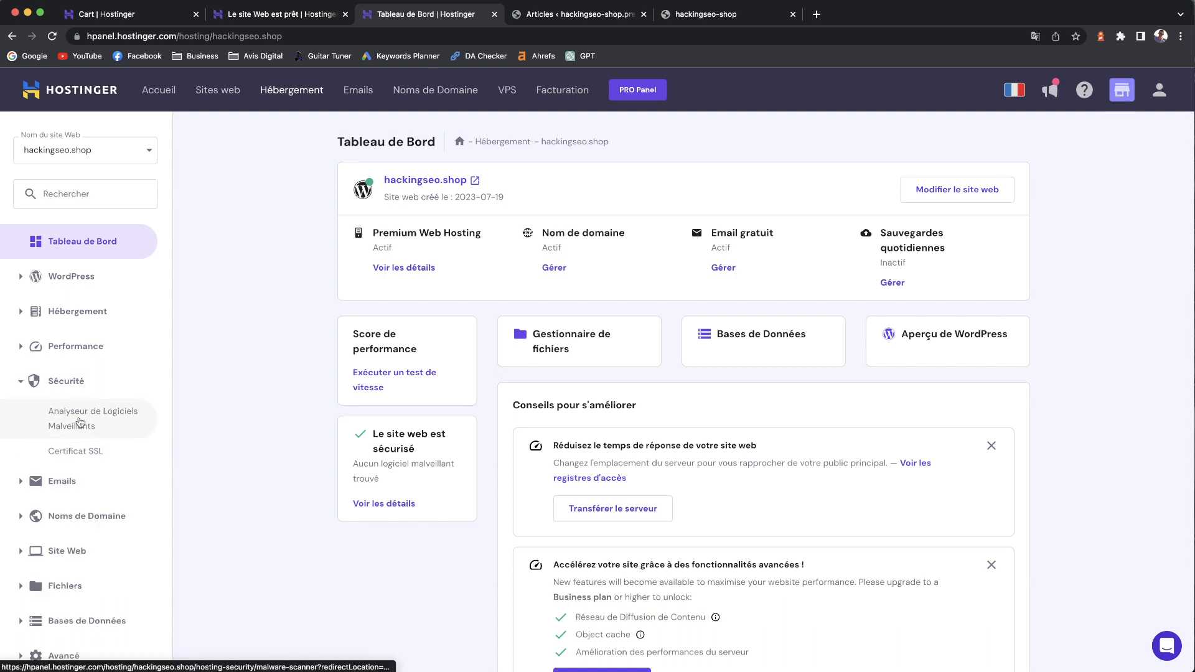
{"action": "left_click", "coordinate": [59, 483]}
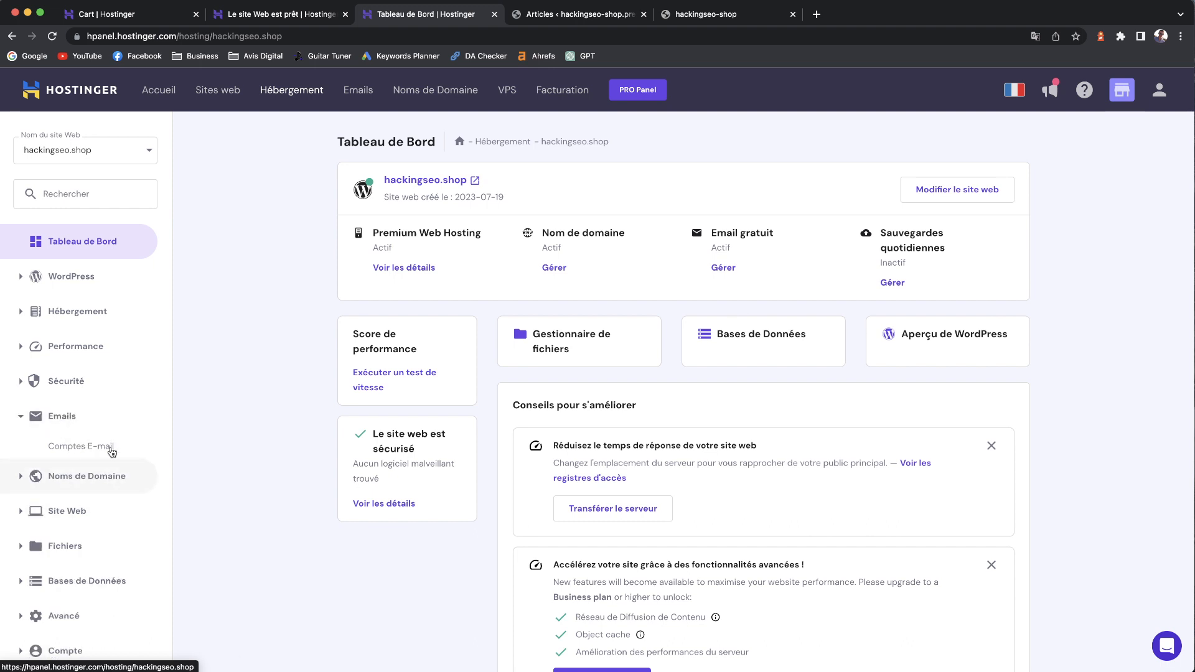
{"action": "left_click", "coordinate": [87, 449]}
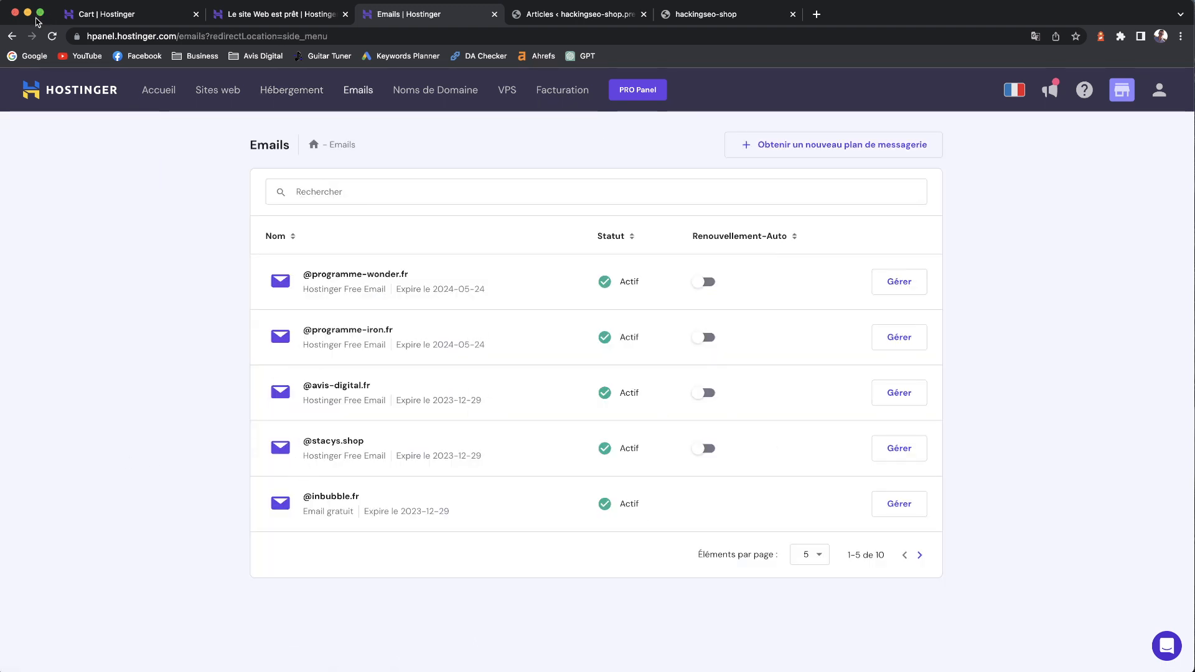
{"action": "left_click", "coordinate": [15, 38]}
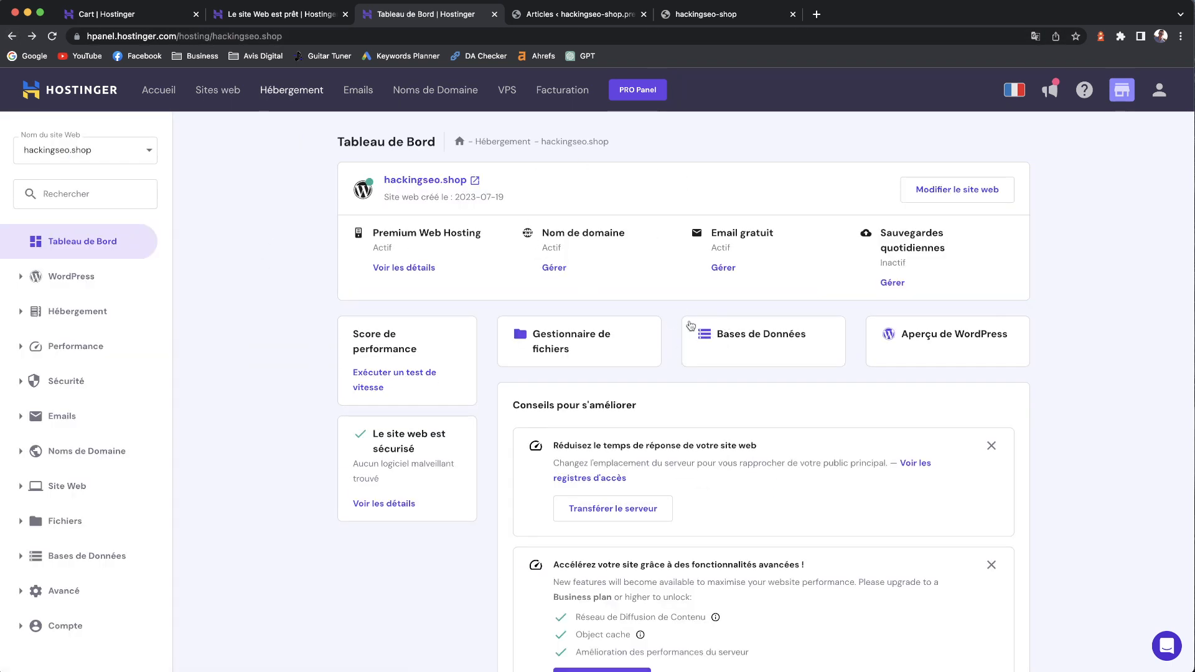
{"action": "left_click", "coordinate": [892, 283]}
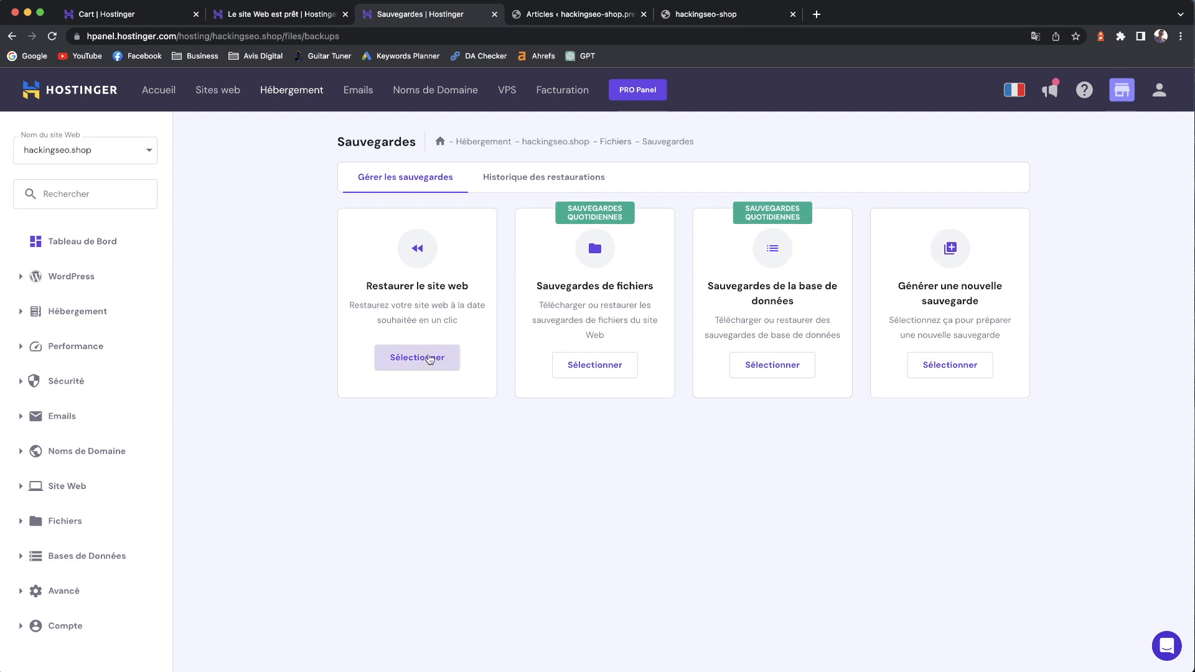
{"action": "left_click", "coordinate": [434, 362]}
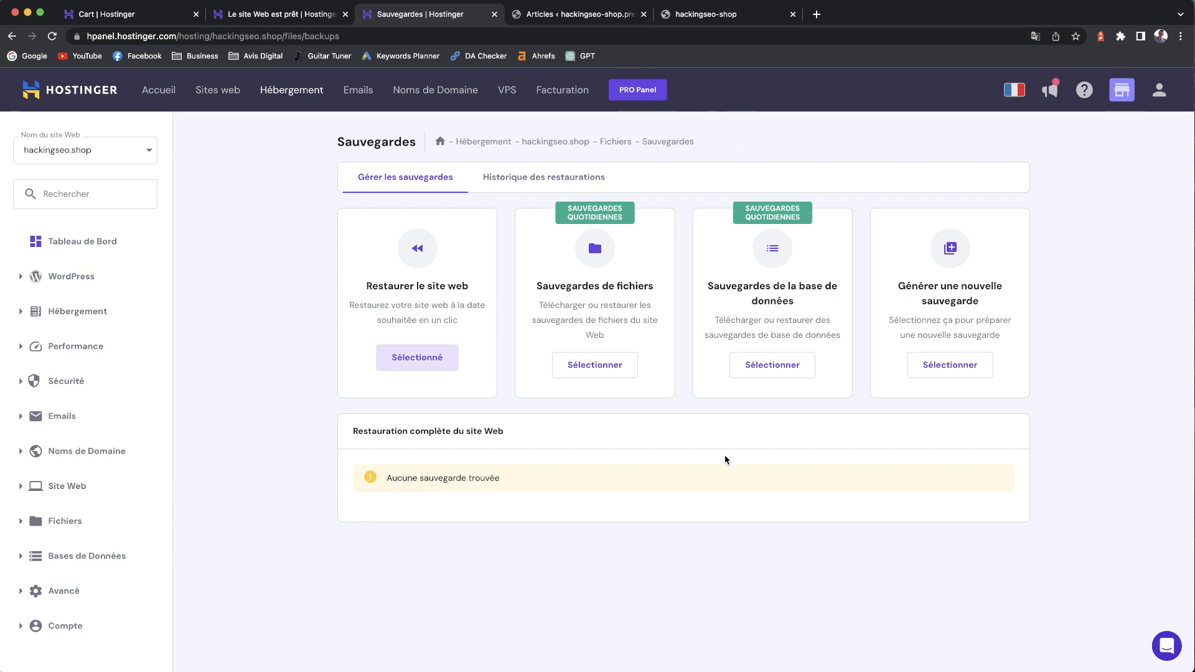
- Open the Gestionnaire de Fichiers from the Fichiers menu
{"action": "left_click", "coordinate": [72, 555]}
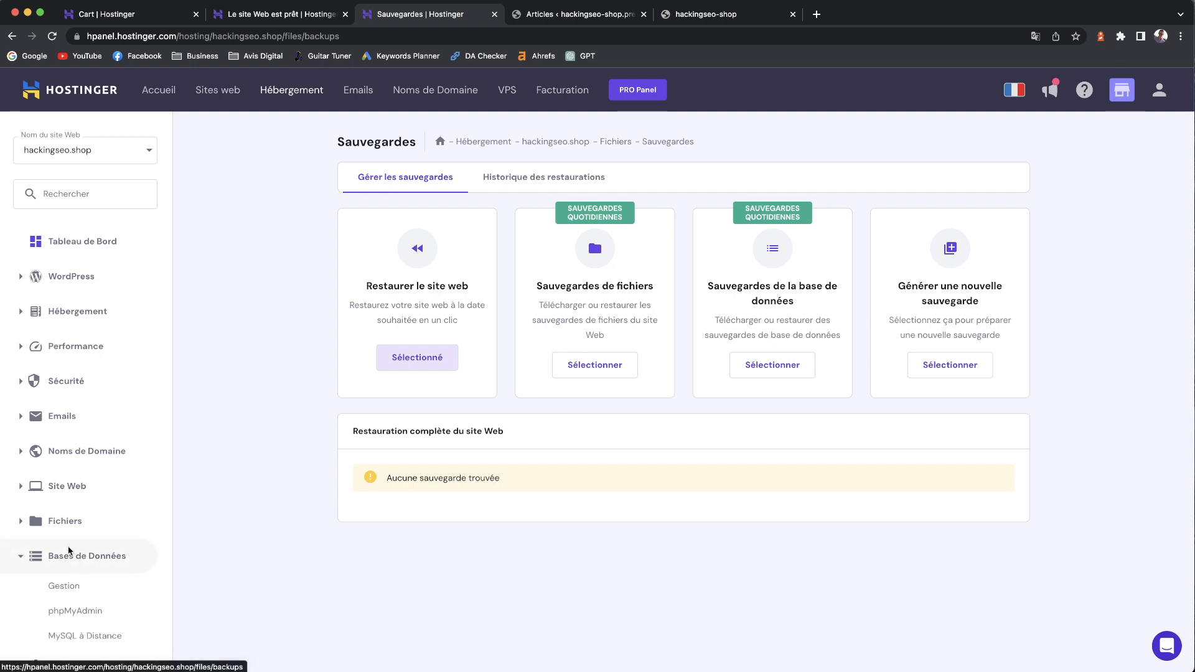
{"action": "left_click", "coordinate": [73, 529]}
{"action": "left_click", "coordinate": [80, 550]}
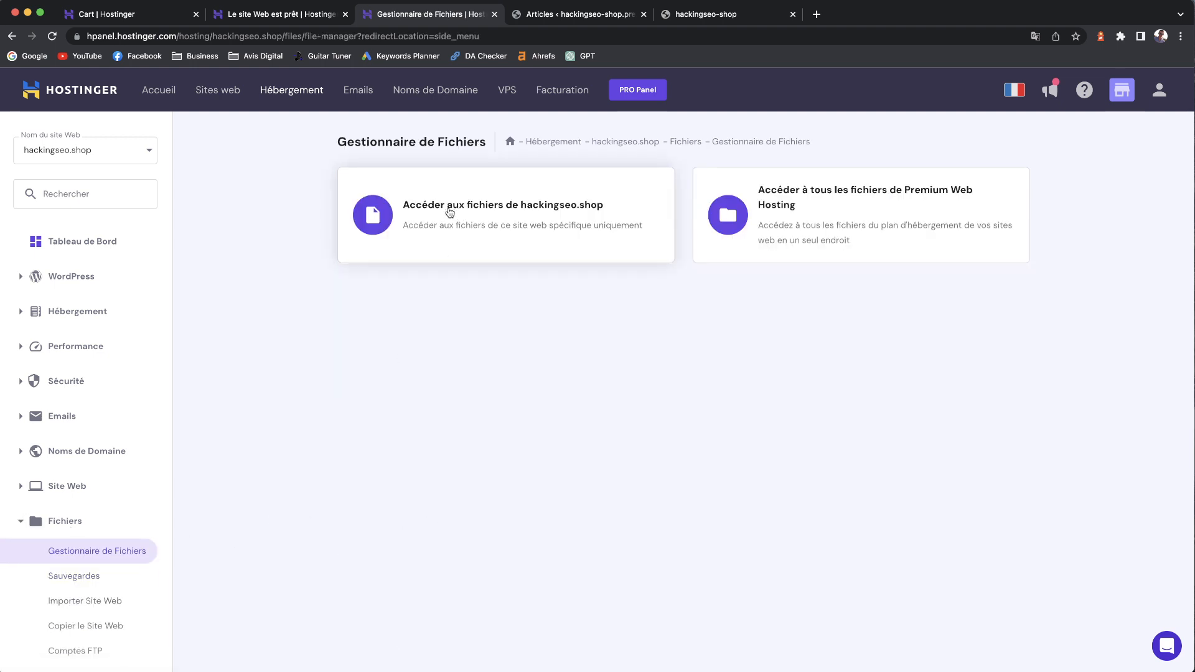
- Browse hackingseo.shop's public_html, wp-content and plugins folders, then return to the WordPress Articles tab
{"action": "left_click", "coordinate": [488, 216]}
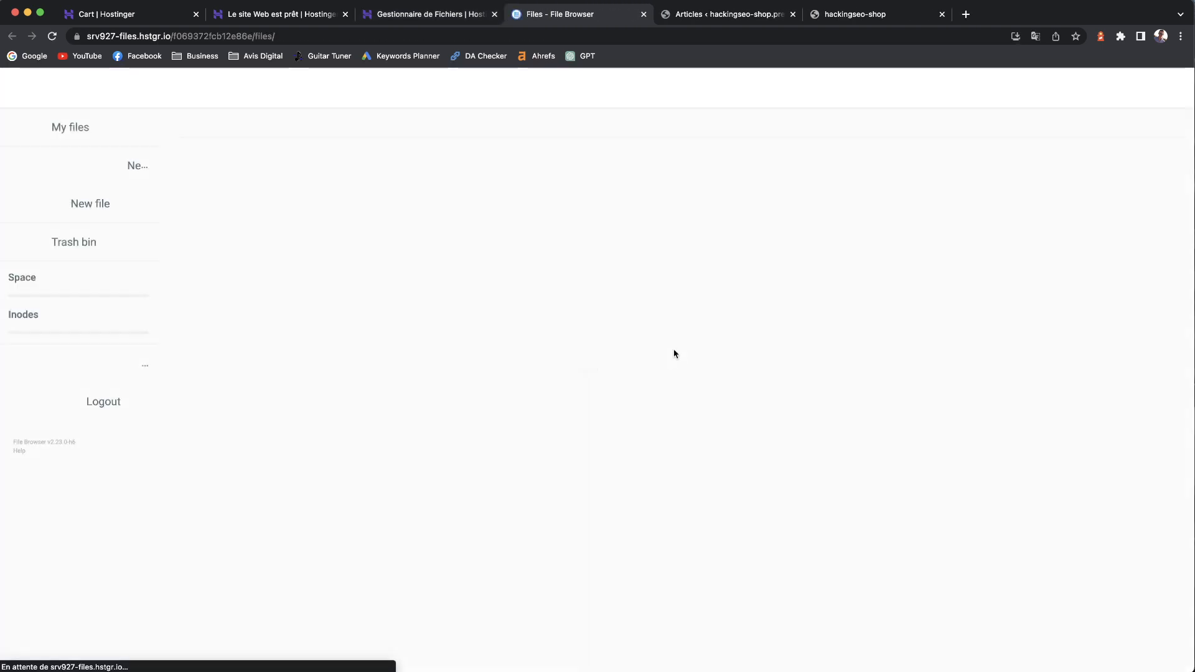
{"action": "double_click", "coordinate": [277, 183]}
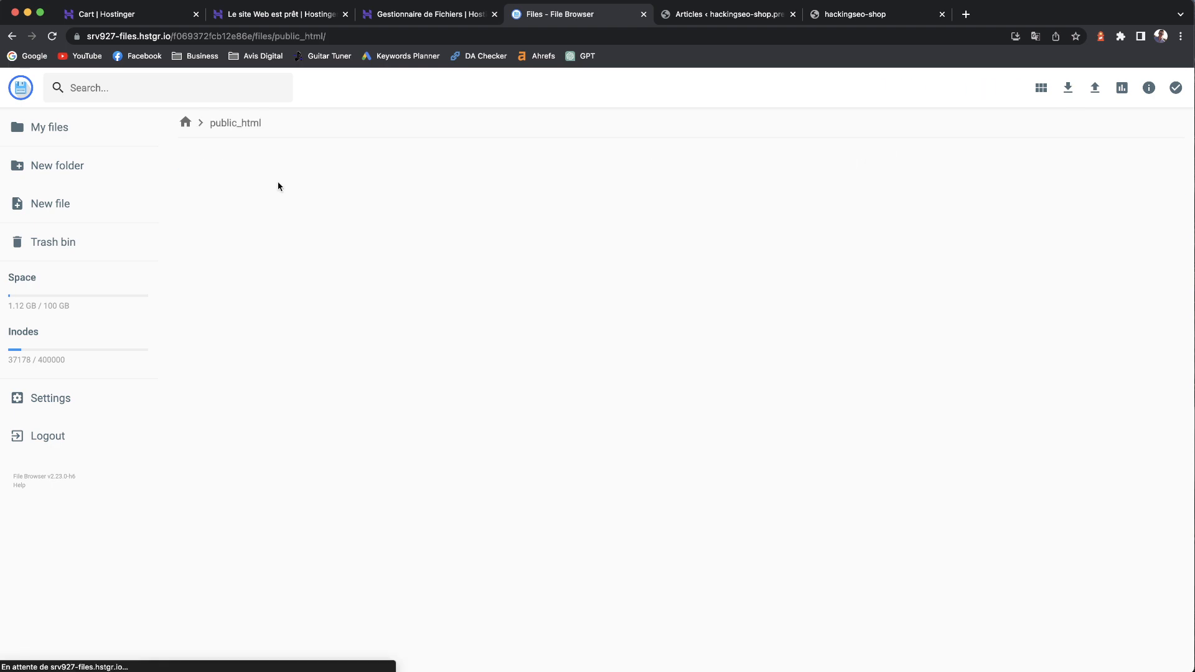
{"action": "scroll", "coordinate": [587, 297], "scroll_direction": "down", "scroll_amount": 2}
{"action": "scroll", "coordinate": [500, 330], "scroll_direction": "up", "scroll_amount": 3}
{"action": "scroll", "coordinate": [436, 298], "scroll_direction": "down", "scroll_amount": 1}
{"action": "double_click", "coordinate": [336, 235]}
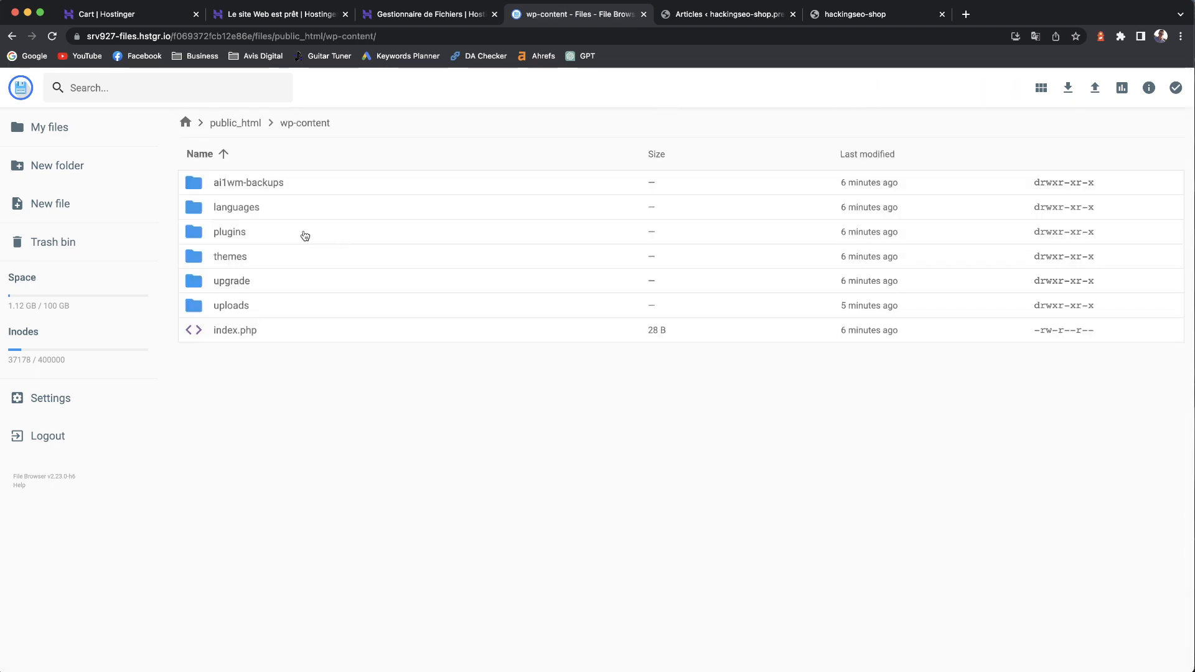
{"action": "double_click", "coordinate": [291, 243]}
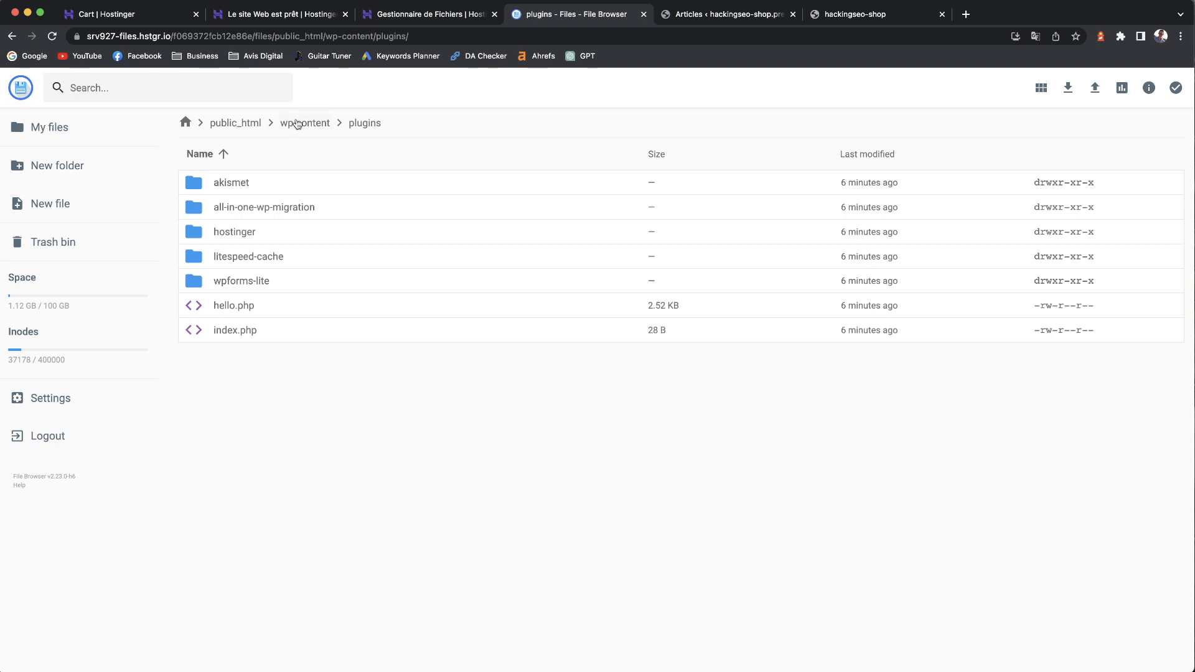
{"action": "left_click", "coordinate": [298, 123]}
{"action": "left_click", "coordinate": [235, 122]}
{"action": "left_click", "coordinate": [722, 14]}
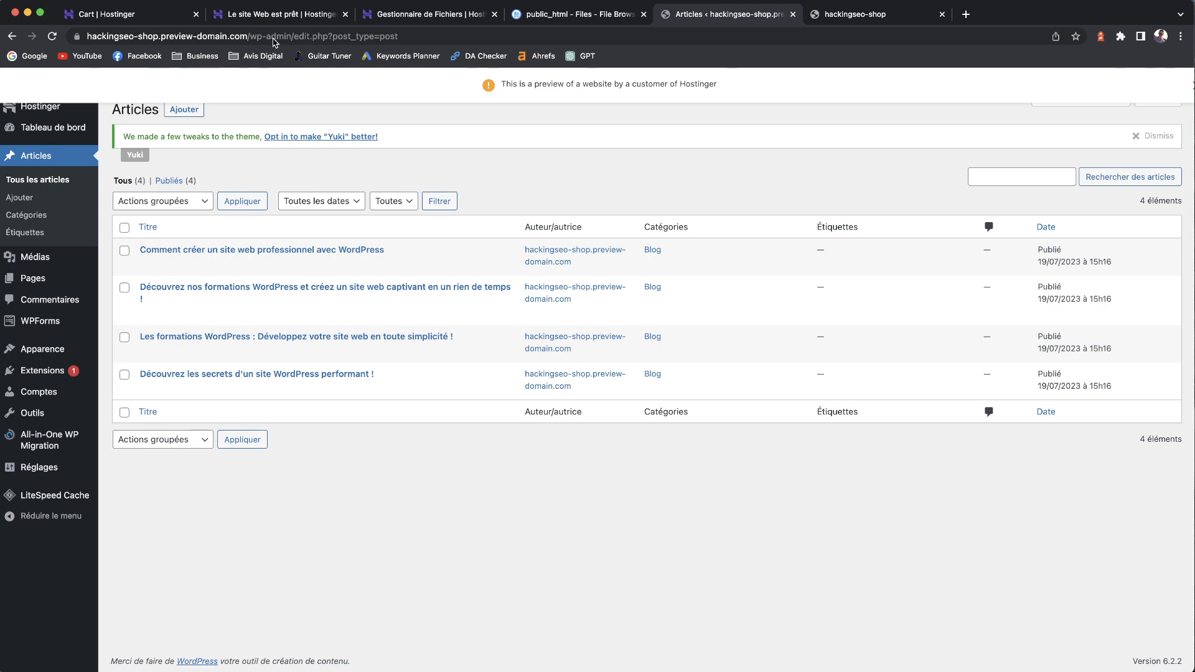
{"action": "left_click", "coordinate": [865, 14]}
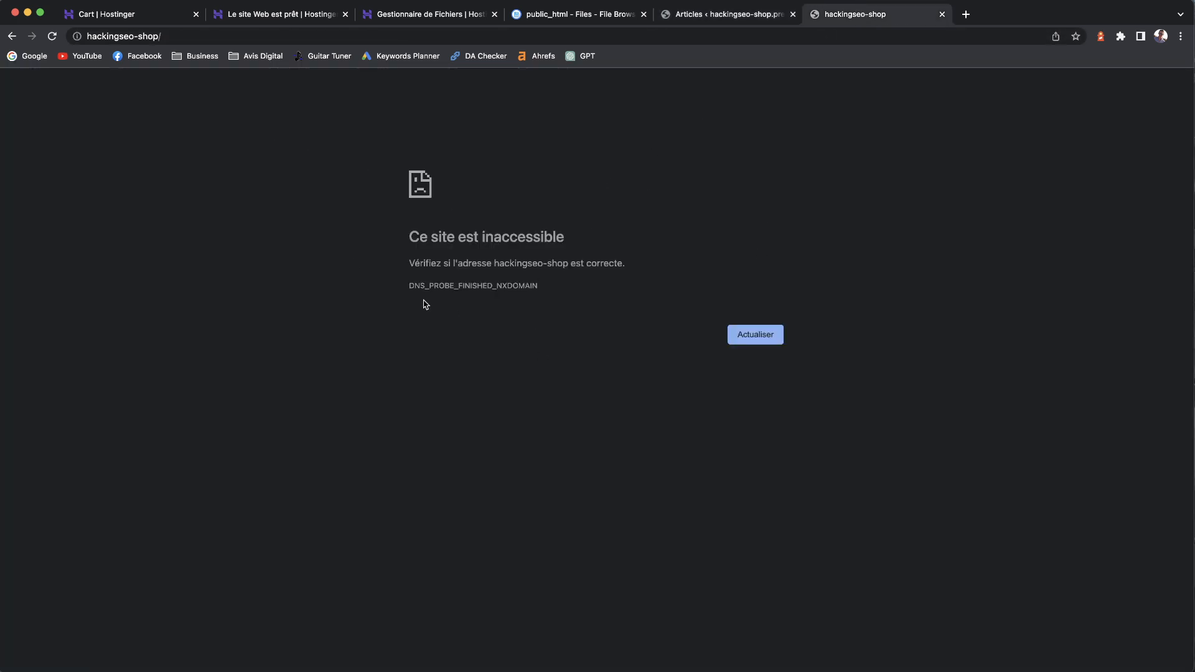
{"action": "left_click_drag", "start_coordinate": [407, 285], "coordinate": [602, 296]}
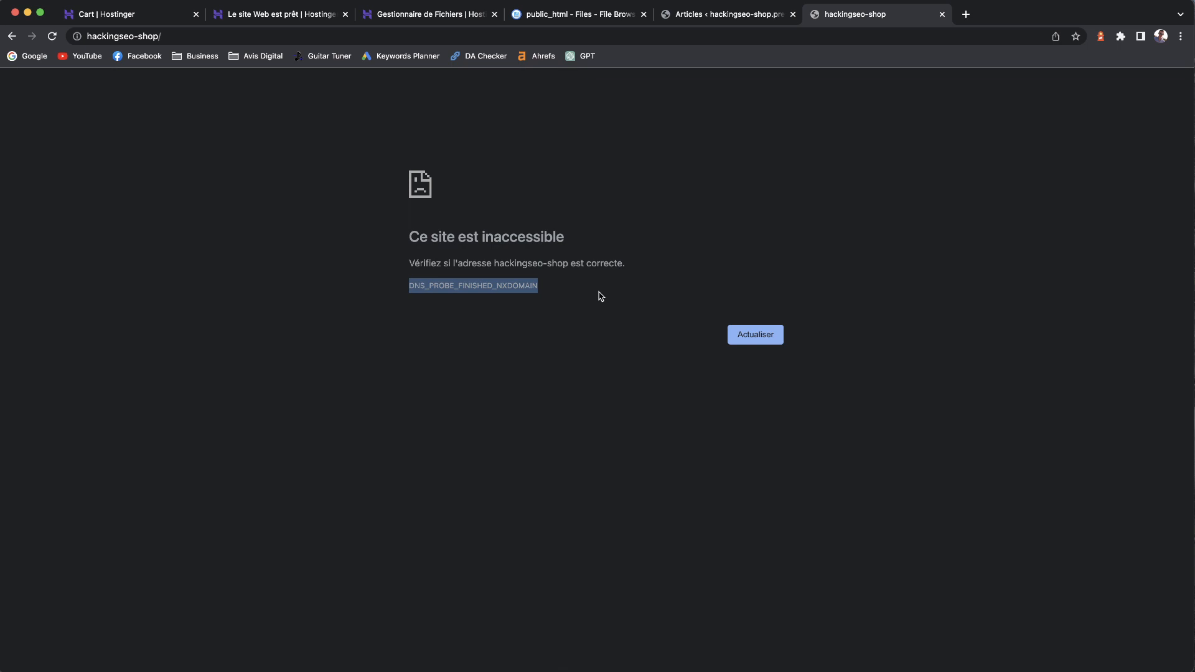
{"action": "left_click", "coordinate": [706, 15]}
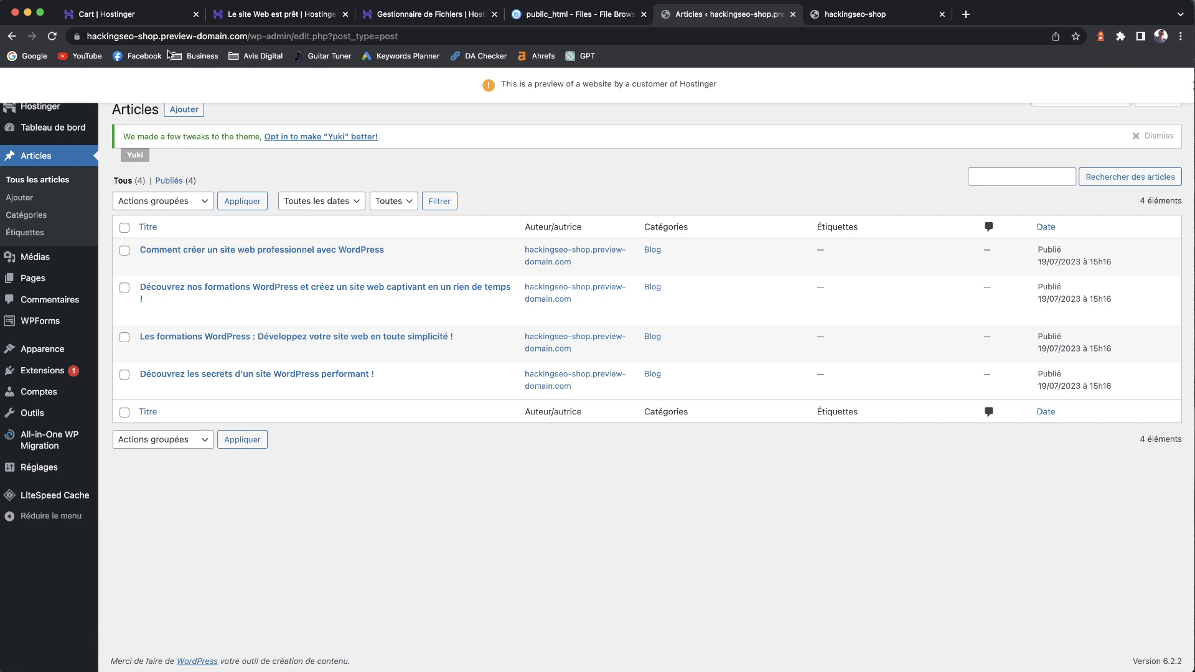
- Review the installed extensions and the Thèmes page
{"action": "left_click", "coordinate": [47, 370]}
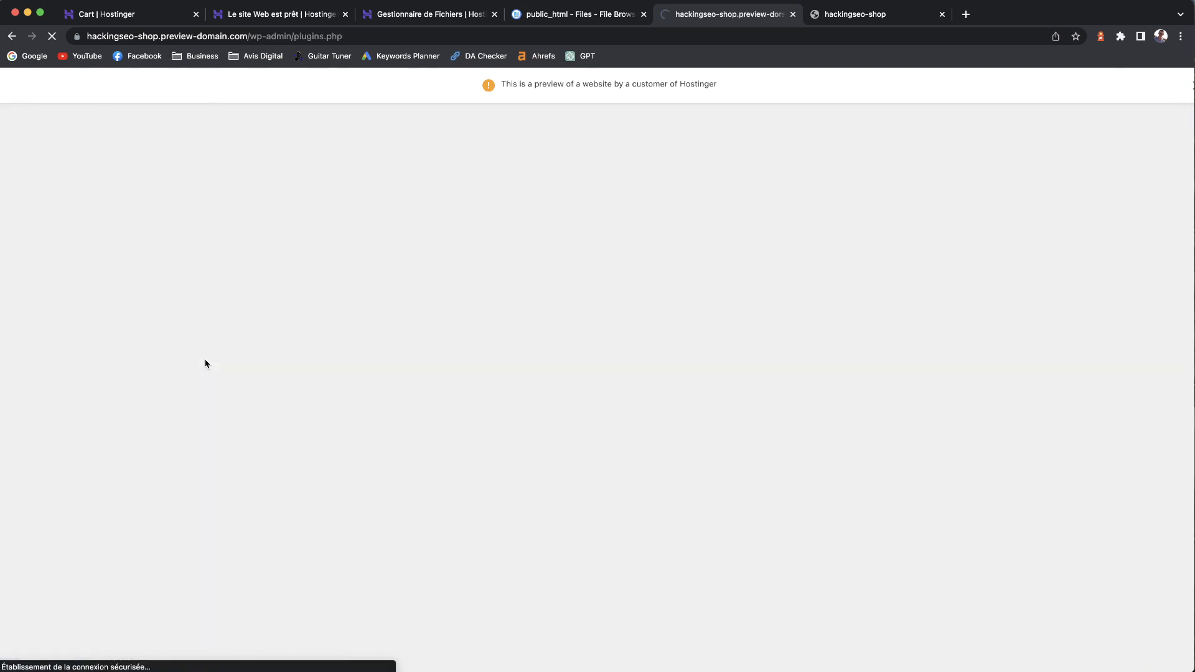
{"action": "scroll", "coordinate": [277, 625], "scroll_direction": "down", "scroll_amount": 3}
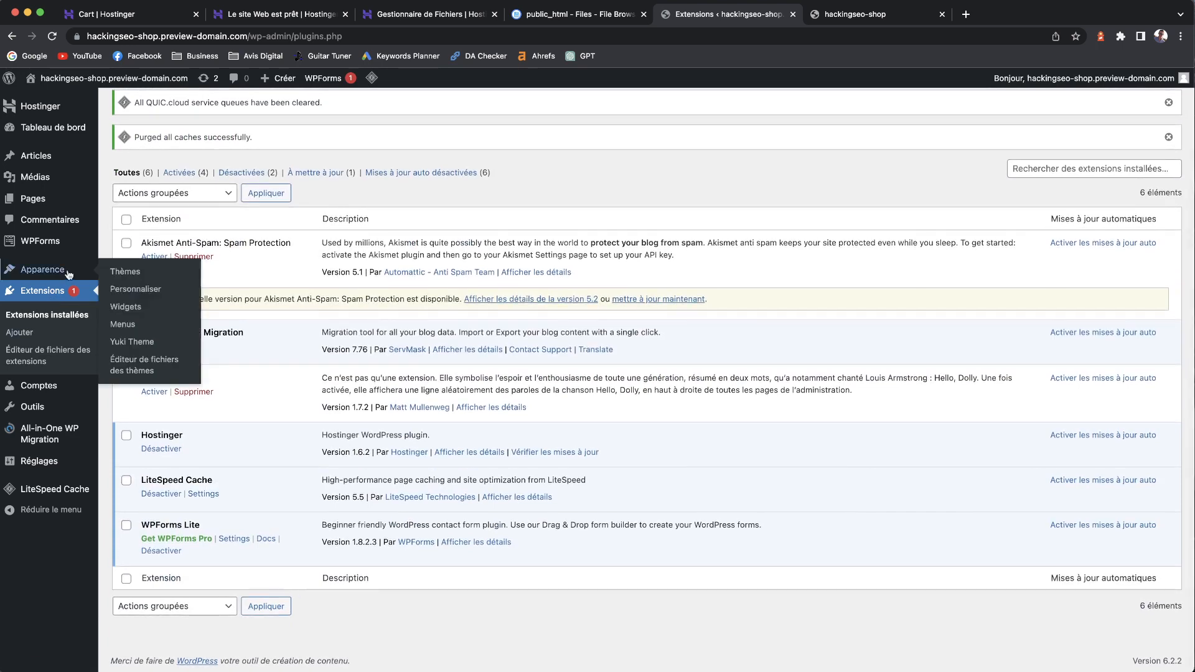
{"action": "left_click", "coordinate": [68, 275]}
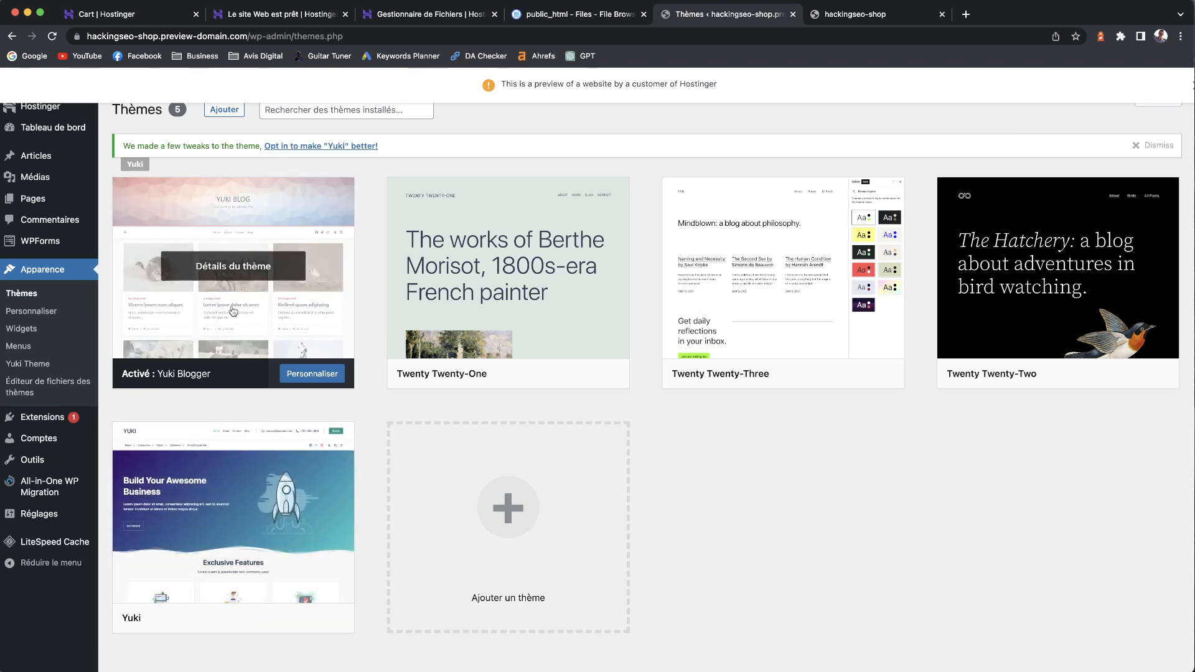
- Look through the Yuki Theme settings page, then go to the Tableau de bord
{"action": "left_click", "coordinate": [36, 362]}
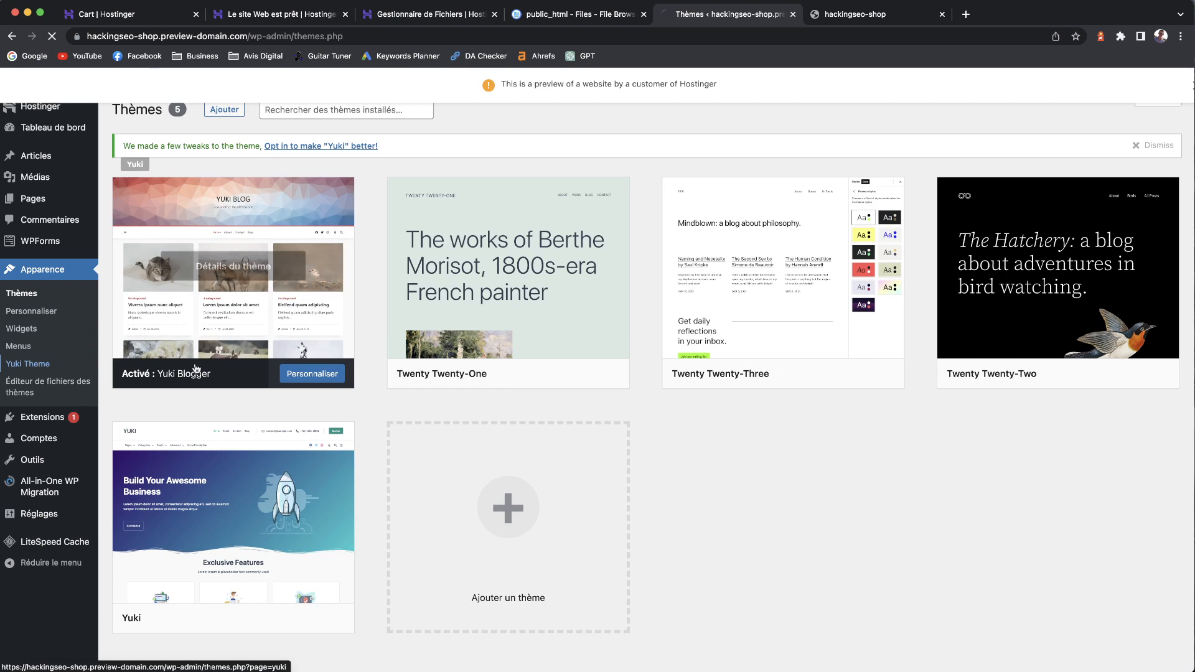
{"action": "scroll", "coordinate": [423, 443], "scroll_direction": "down", "scroll_amount": 5}
{"action": "scroll", "coordinate": [453, 301], "scroll_direction": "up", "scroll_amount": 3}
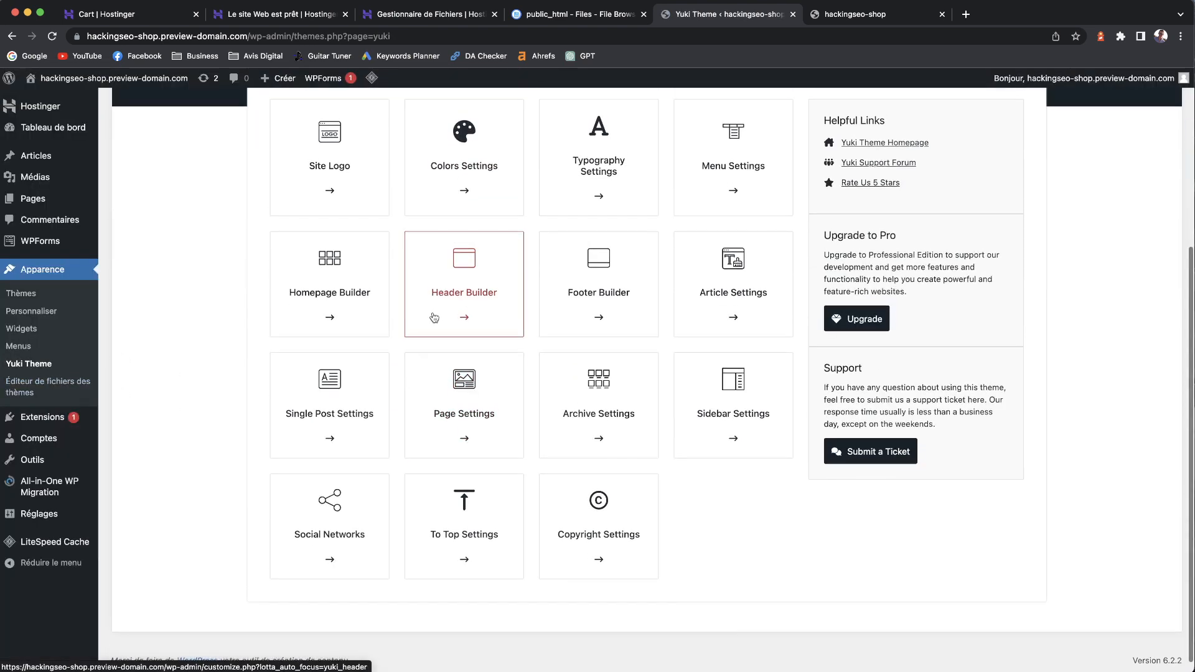
{"action": "scroll", "coordinate": [666, 436], "scroll_direction": "up", "scroll_amount": 5}
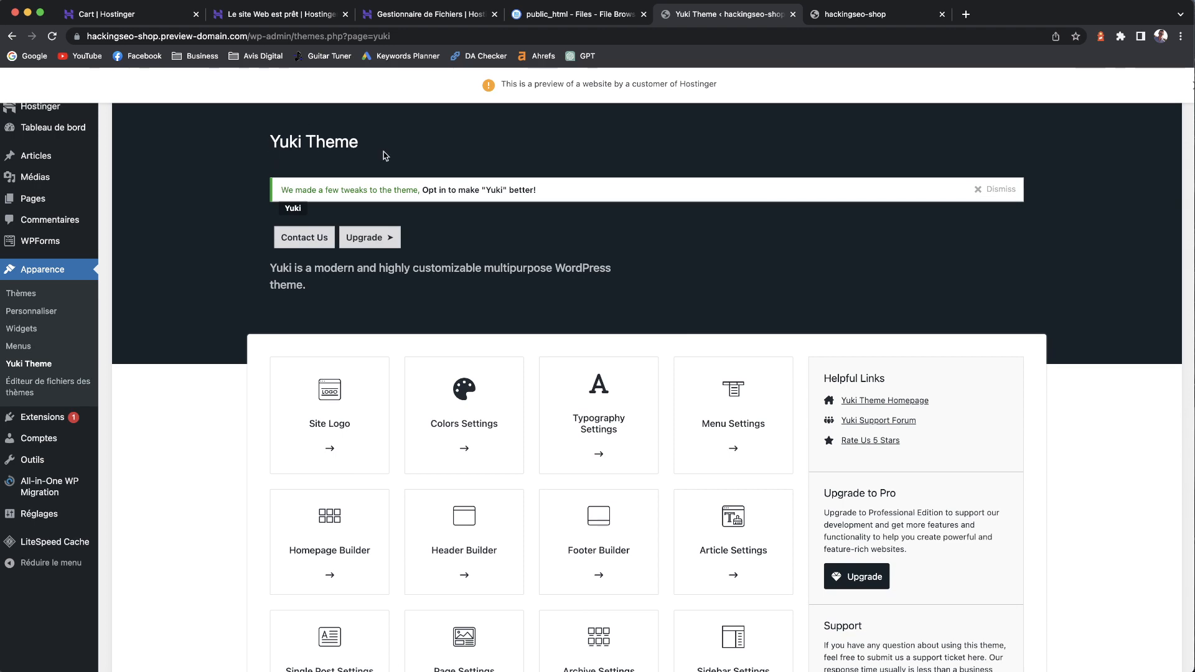
{"action": "left_click", "coordinate": [39, 129]}
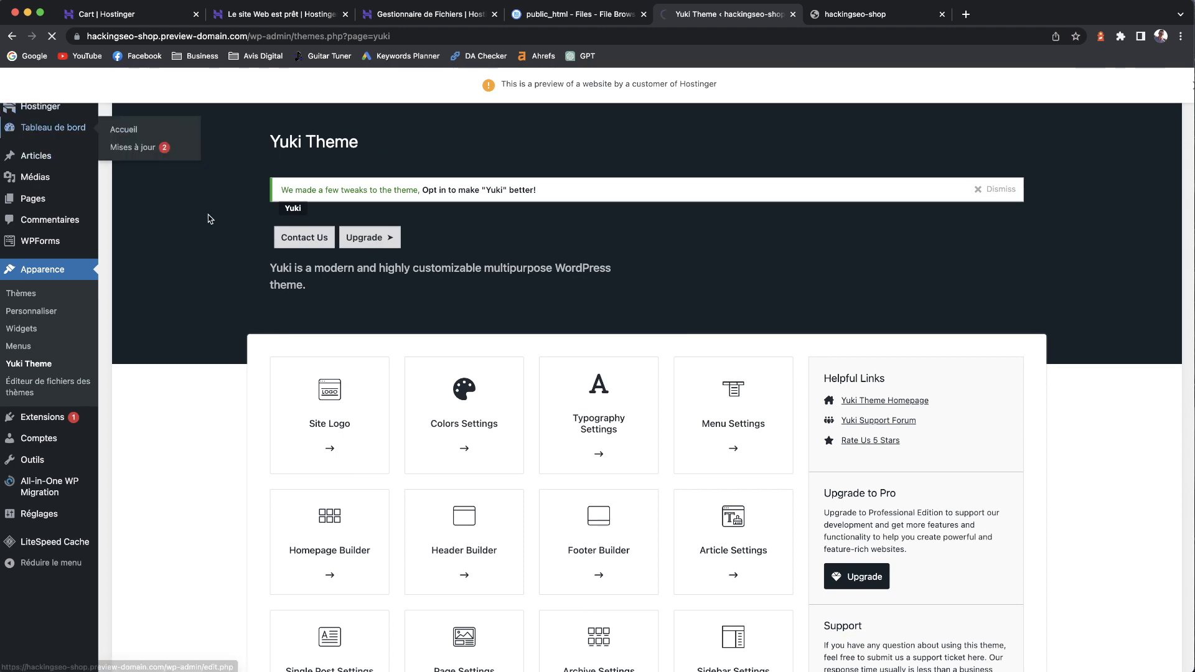